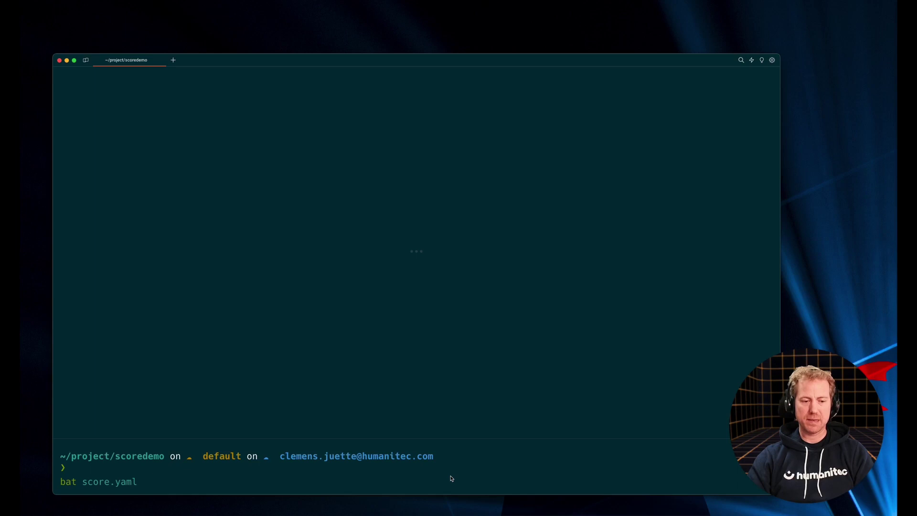
# - Display score.yaml with bat and examine its workload name, ports, container image, Hello variable and dns resource
pyautogui.press('Return')
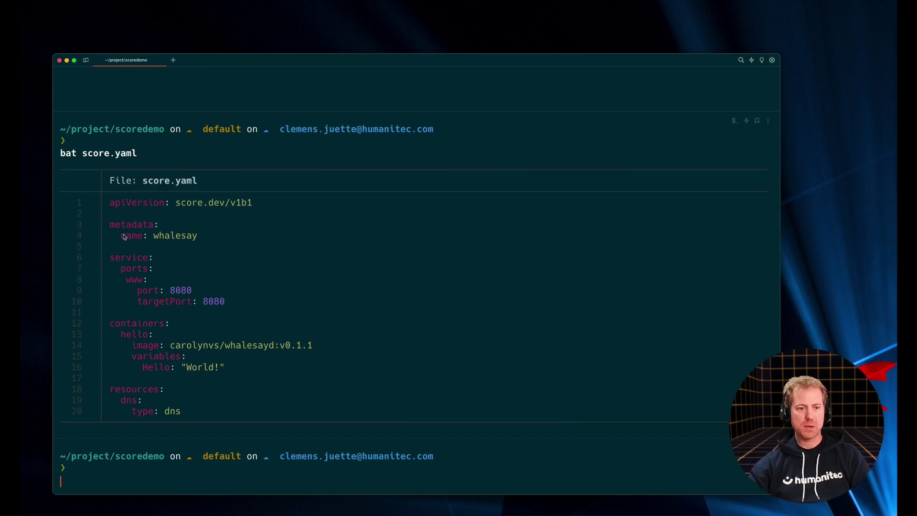
pyautogui.moveTo(124, 236); pyautogui.dragTo(205, 241)
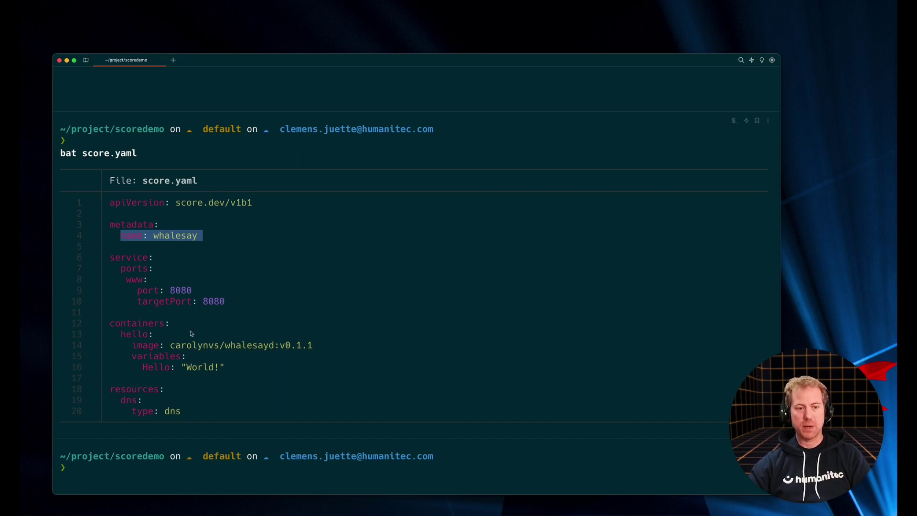
pyautogui.moveTo(133, 289); pyautogui.dragTo(235, 302)
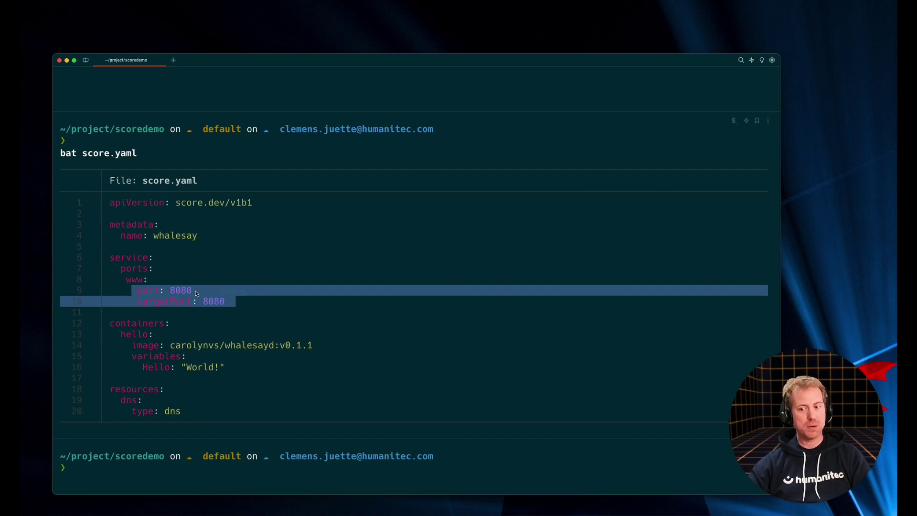
pyautogui.moveTo(170, 345); pyautogui.dragTo(308, 347)
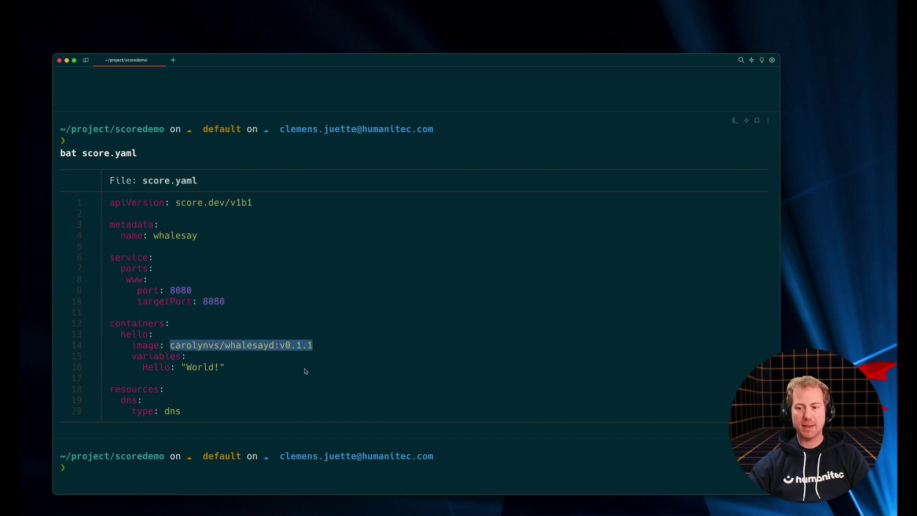
pyautogui.moveTo(137, 368); pyautogui.dragTo(226, 371)
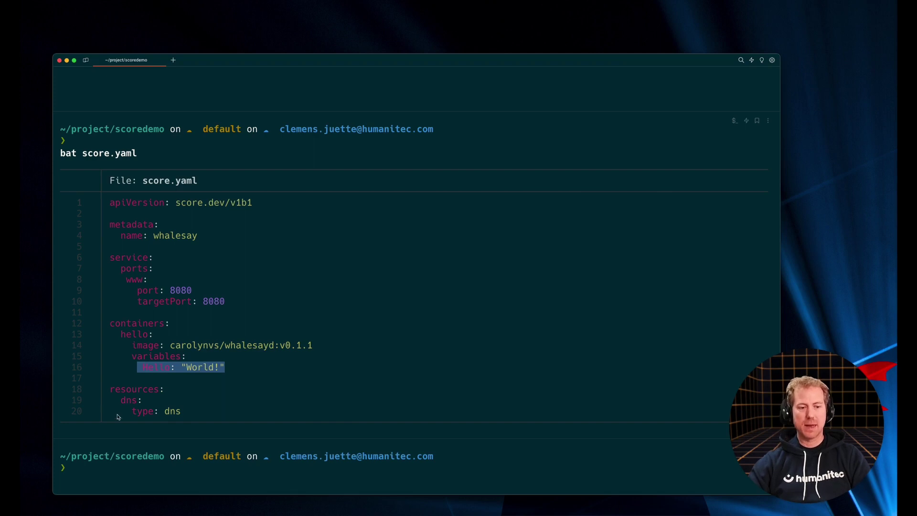
pyautogui.moveTo(120, 400); pyautogui.dragTo(184, 416)
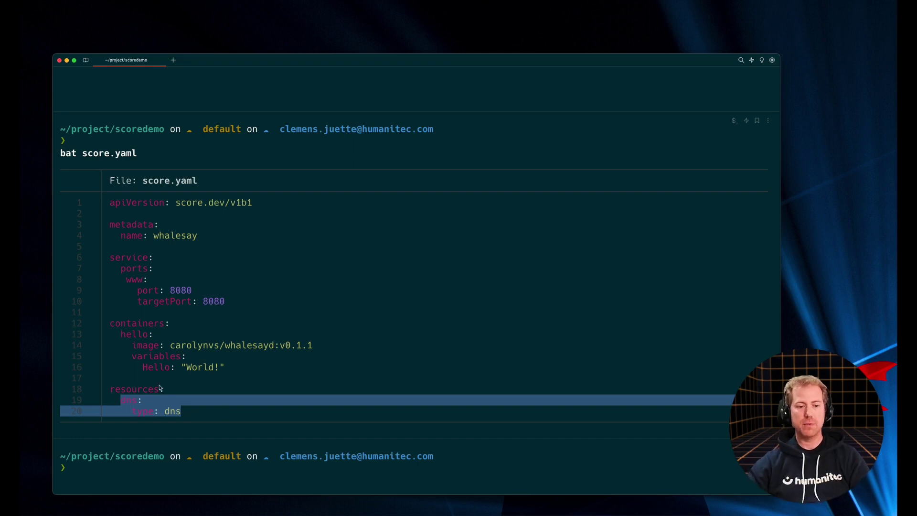
pyautogui.click(177, 477)
pyautogui.write('e')
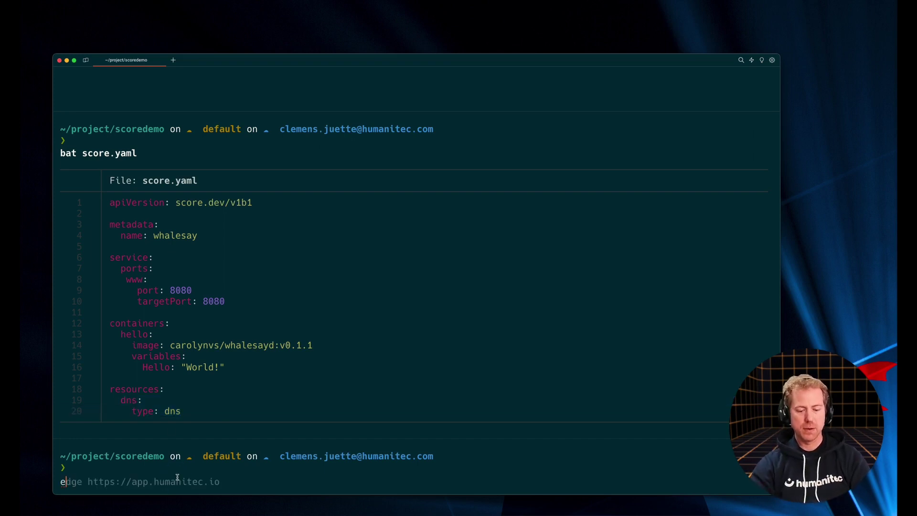
pyautogui.write('dge htt')
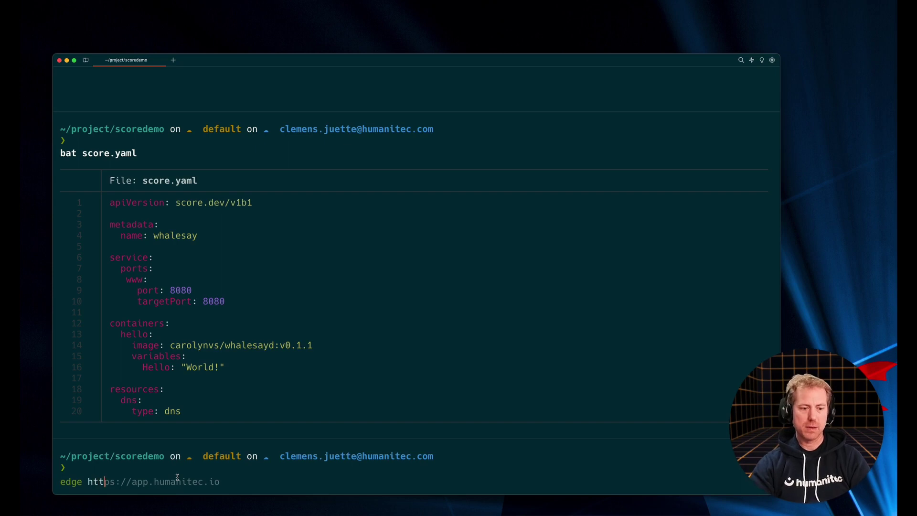
pyautogui.write('ps://score.d')
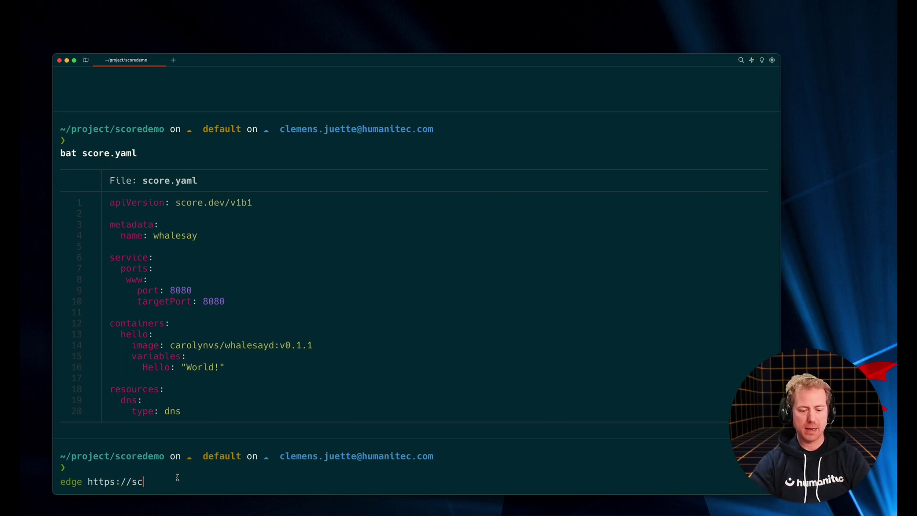
pyautogui.write('ev')
pyautogui.press('Return')
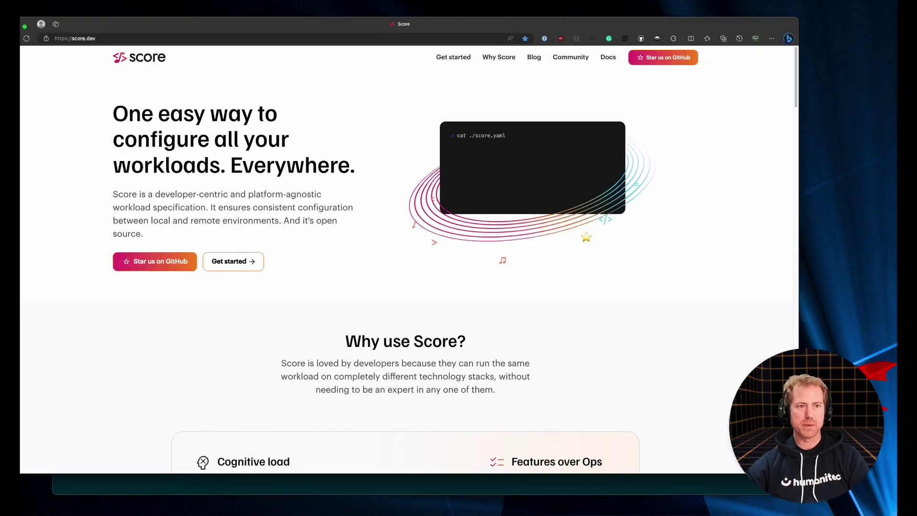
# - Open the Score specification page in the Reference section of the Score documentation
pyautogui.click(606, 57)
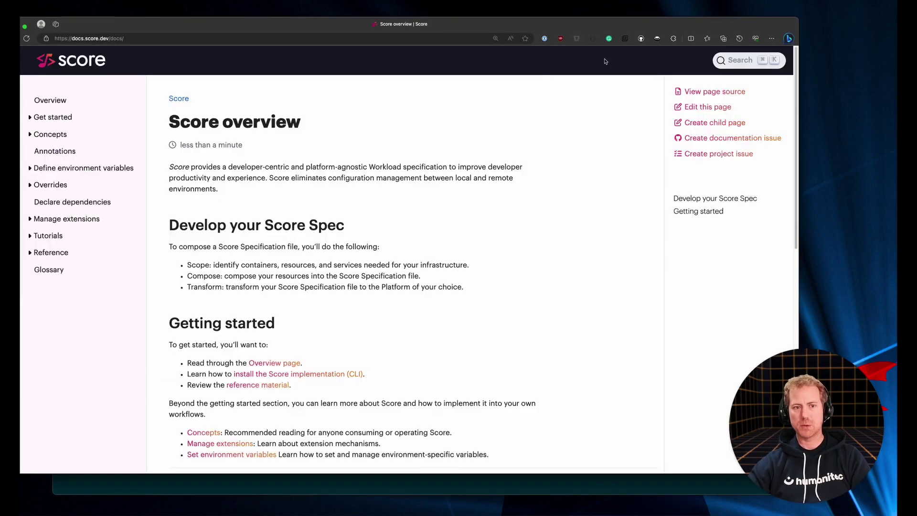
pyautogui.click(33, 256)
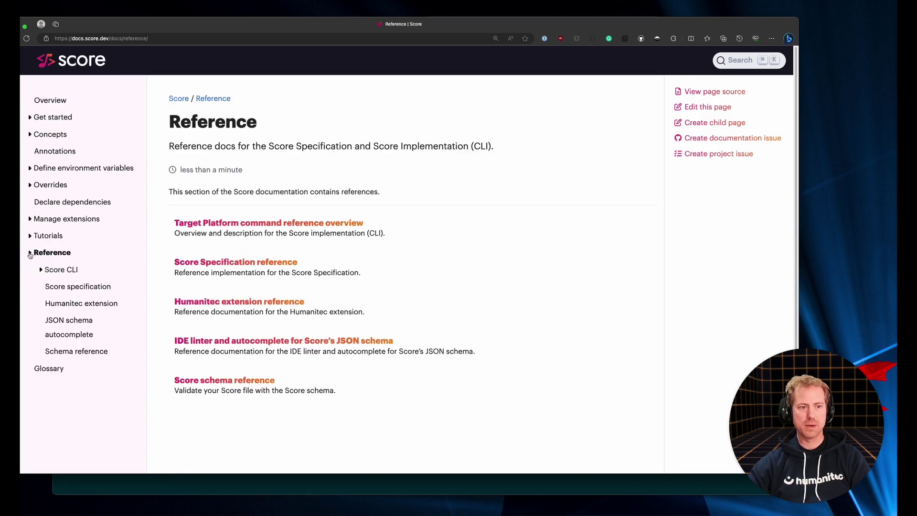
pyautogui.click(83, 289)
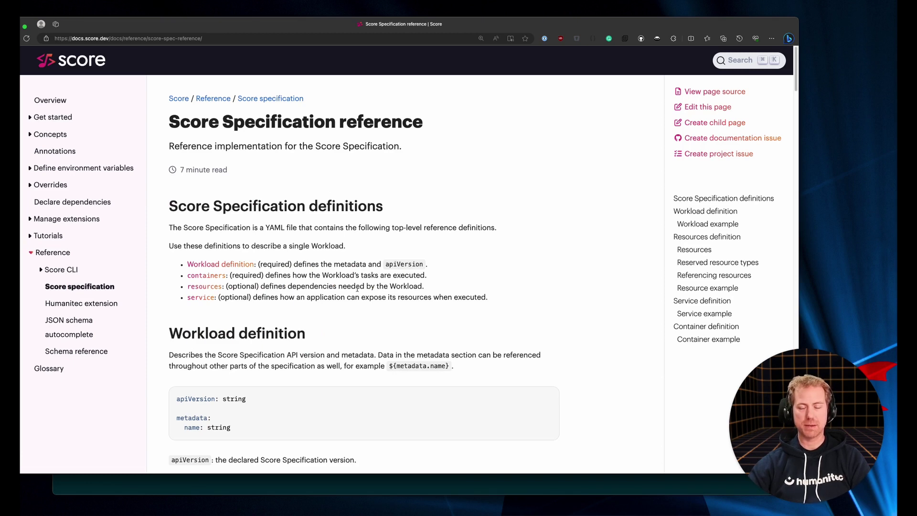
# - Switch to the terminal and create the whale application with humctl, piping the output through yq
pyautogui.click(295, 485)
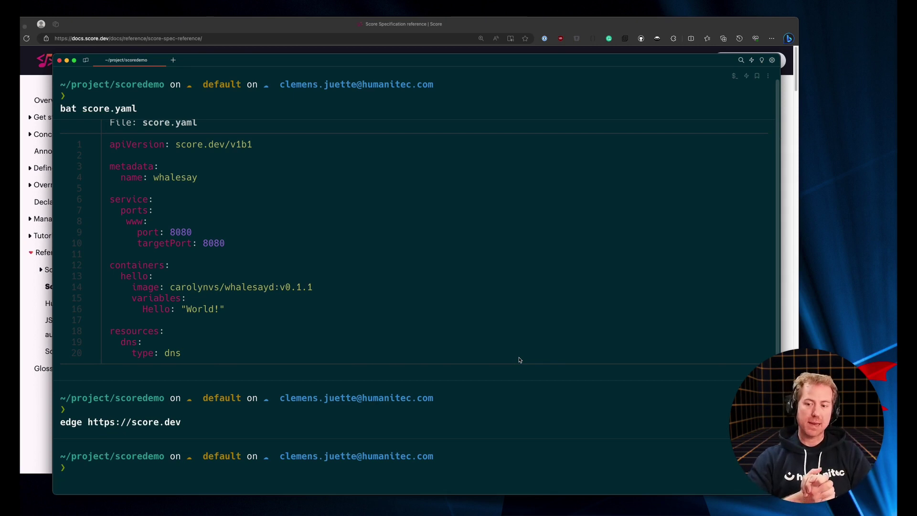
pyautogui.write('hu')
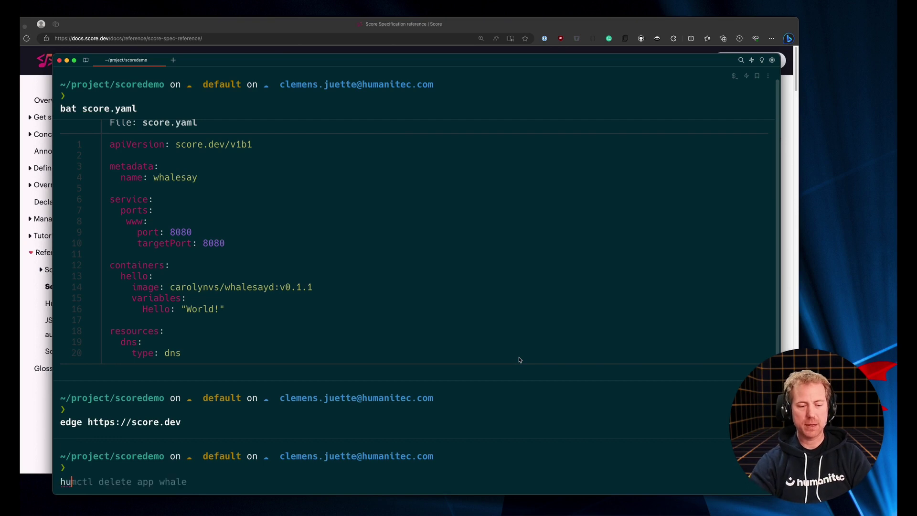
pyautogui.write('mctl creatre')
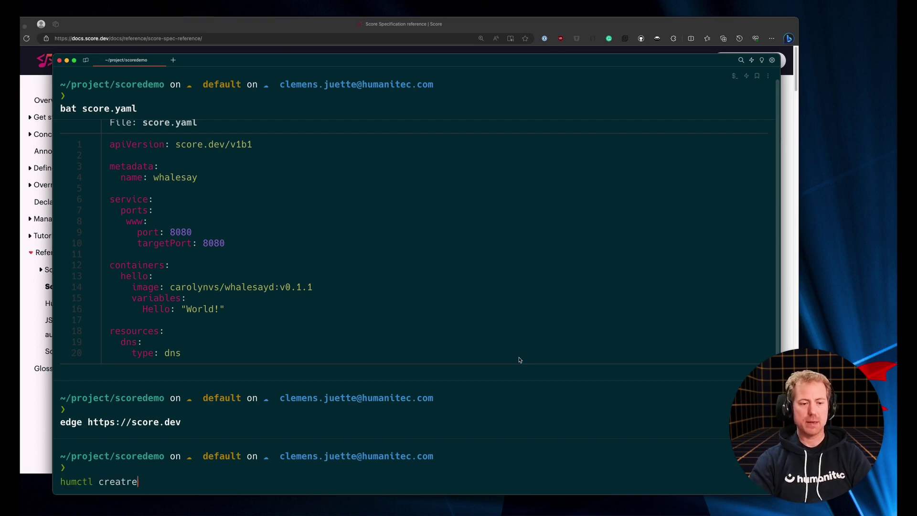
pyautogui.press('BackSpace')
pyautogui.press('BackSpace')
pyautogui.write('e')
pyautogui.press('Right')
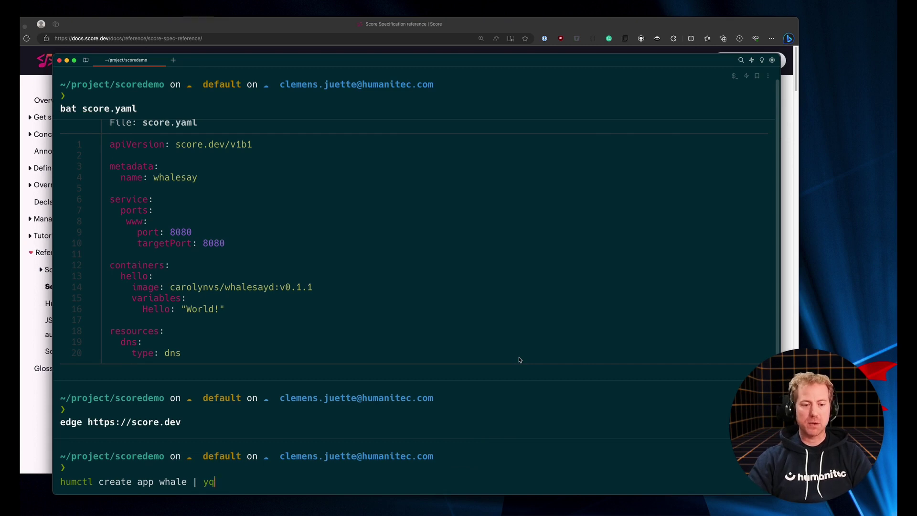
pyautogui.press('Return')
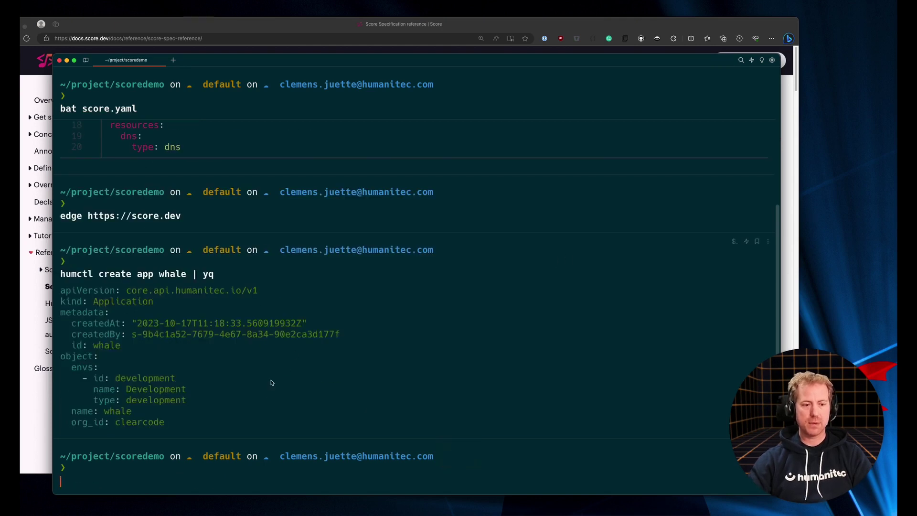
# - Examine the environment entry and the organization ID in the output of the app creation command
pyautogui.moveTo(71, 366); pyautogui.dragTo(189, 398)
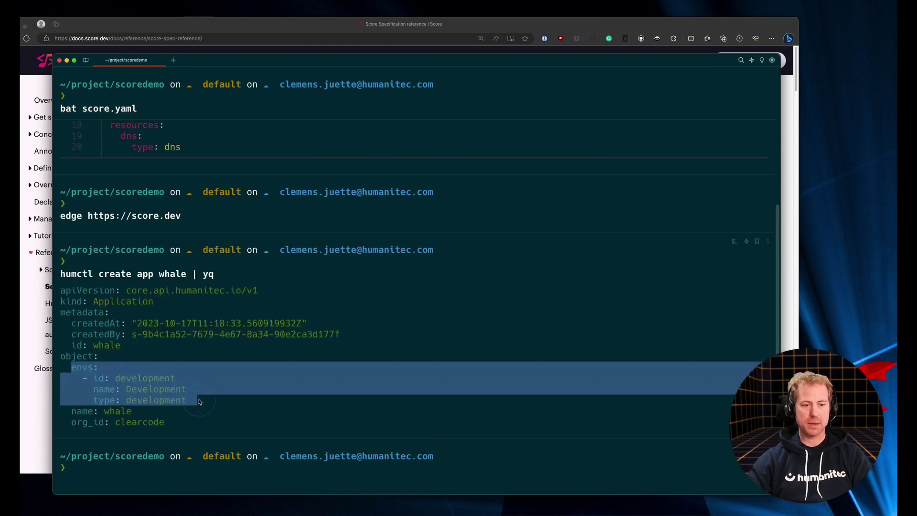
pyautogui.click(194, 405)
pyautogui.click(191, 480)
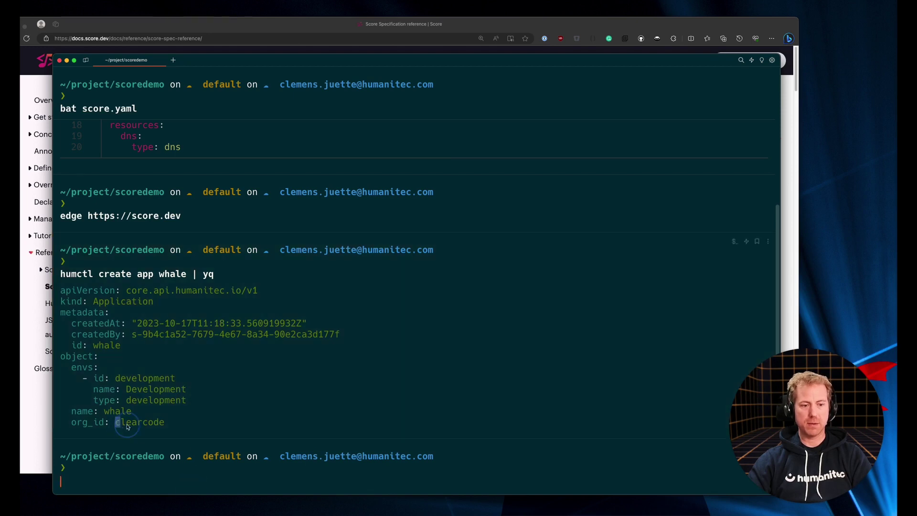
pyautogui.moveTo(120, 424); pyautogui.dragTo(161, 424)
pyautogui.click(192, 475)
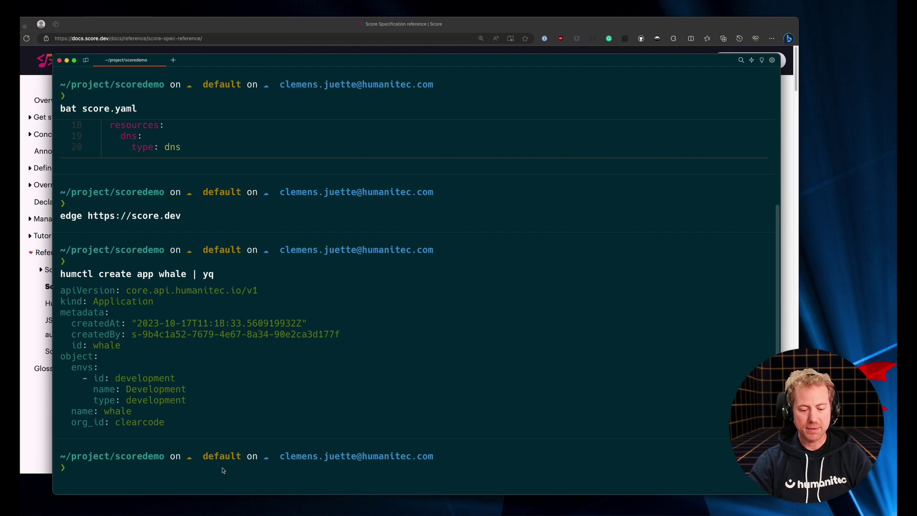
pyautogui.write('edge https://')
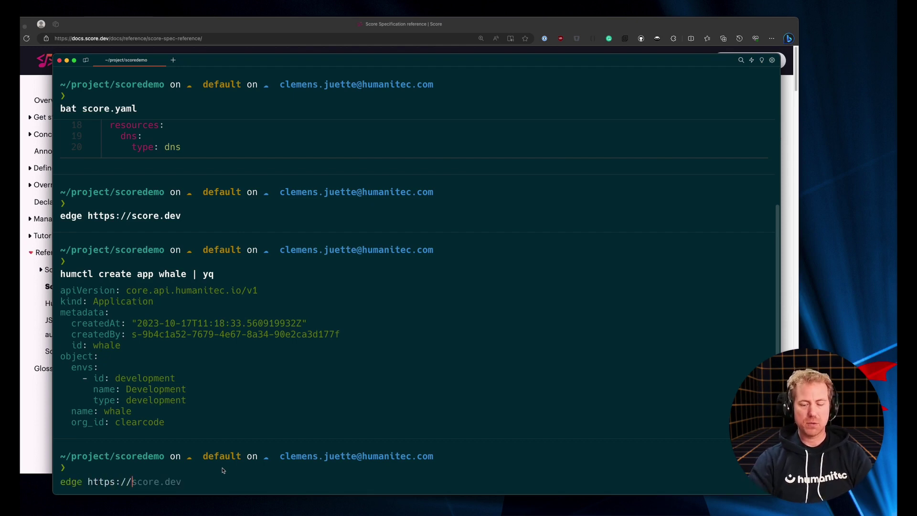
pyautogui.write('app.h')
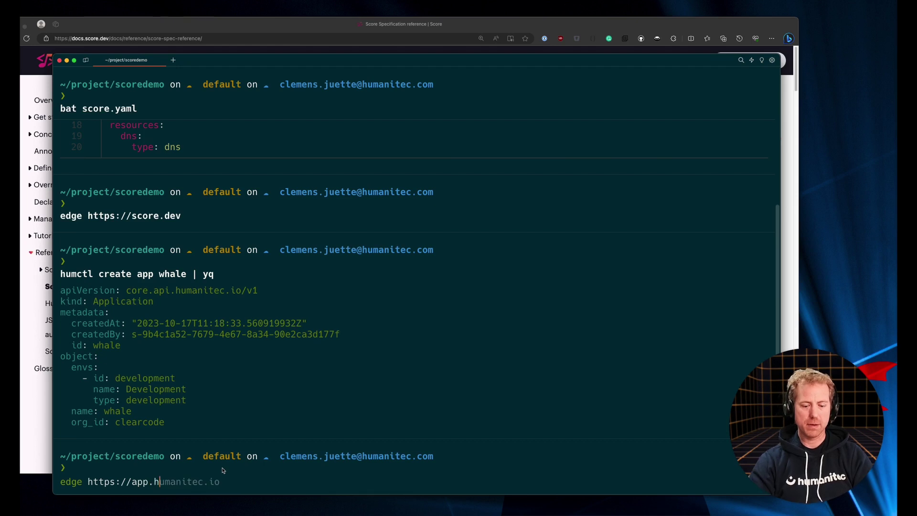
pyautogui.write('umanitec.io')
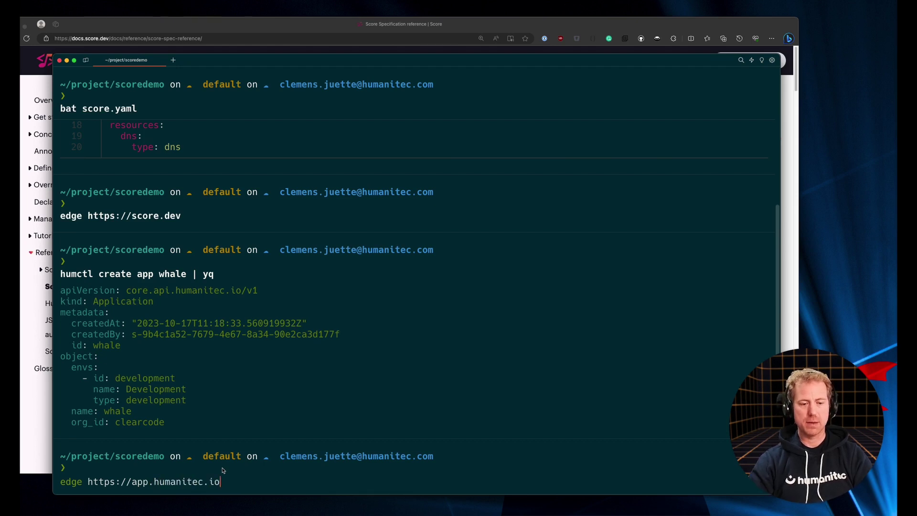
pyautogui.press('Return')
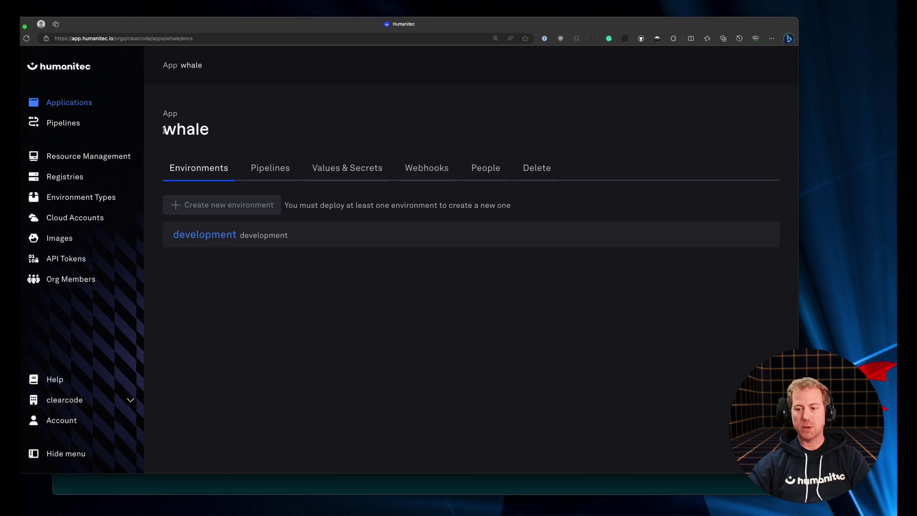
# - Open the whale application from the Humanitec applications list and view its development environment's deployments
pyautogui.click(79, 105)
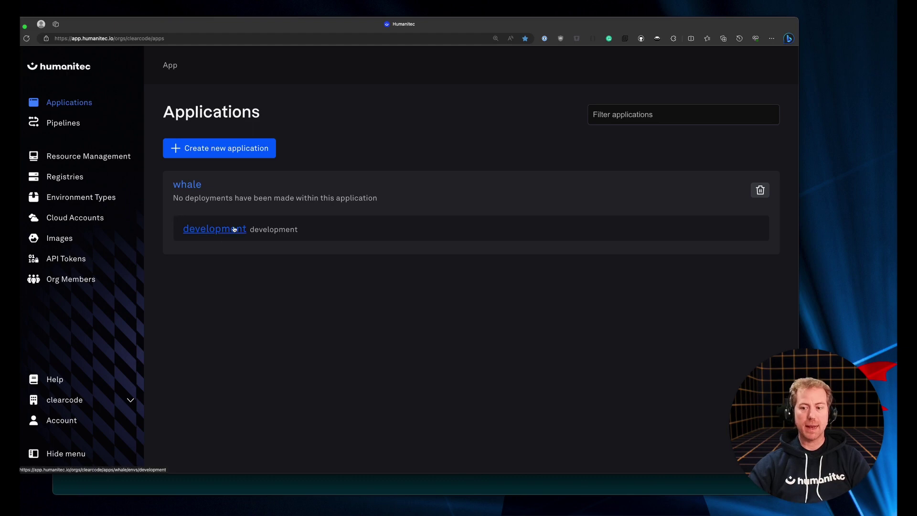
pyautogui.click(188, 188)
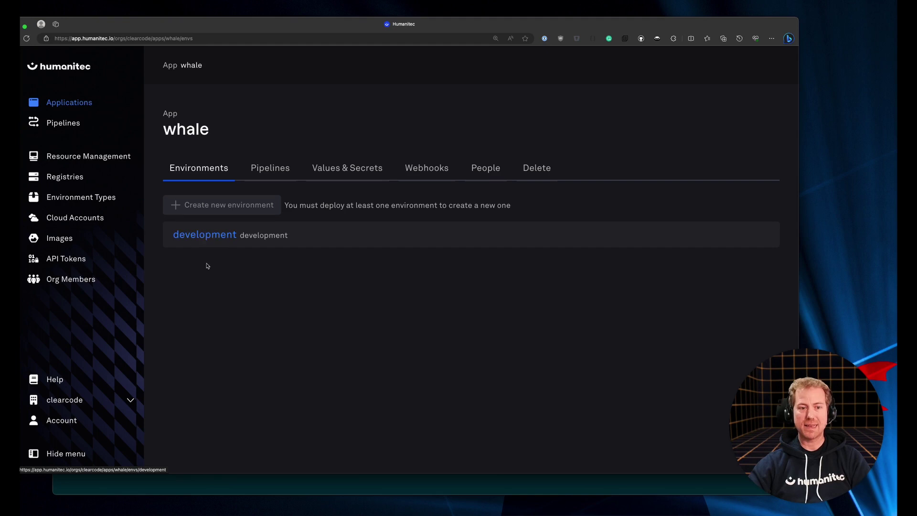
pyautogui.click(205, 236)
pyautogui.click(205, 236)
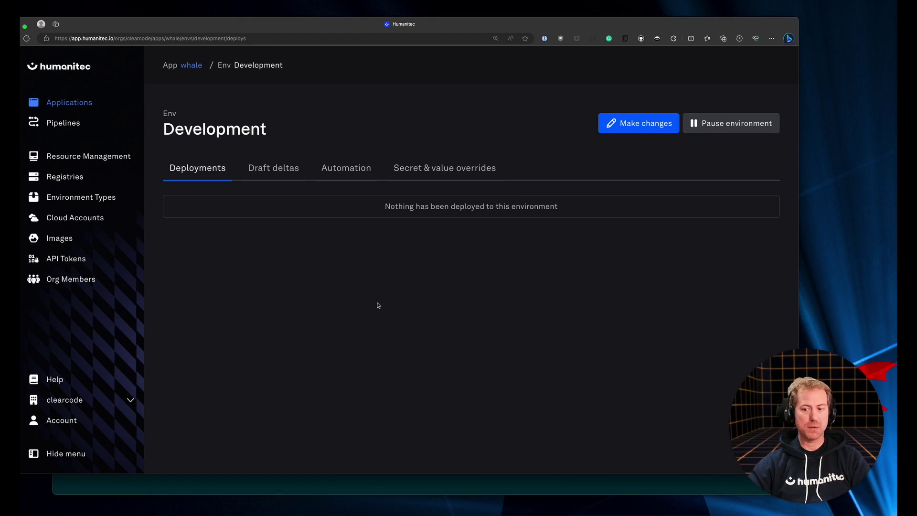
# - Switch to the terminal and display the contents of draft.sh with bat
pyautogui.press('super+Tab')
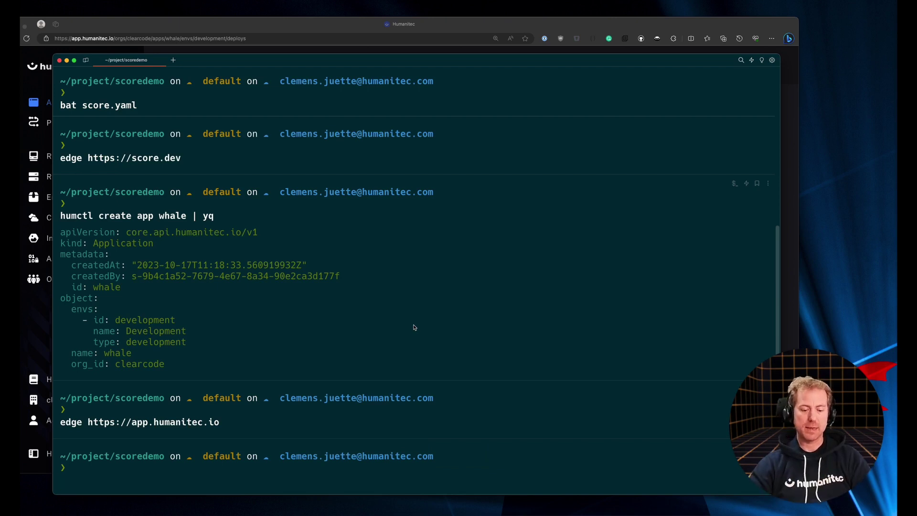
pyautogui.write('bat dr')
pyautogui.press('Right')
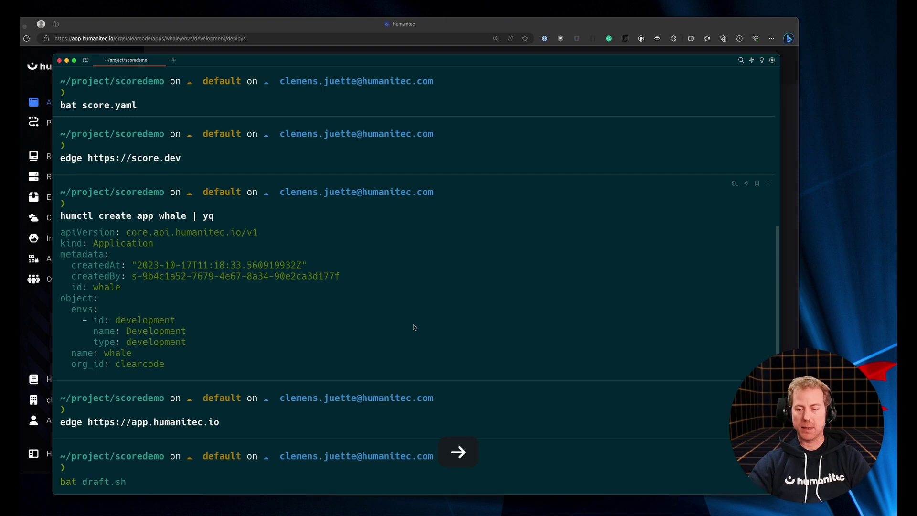
pyautogui.press('Return')
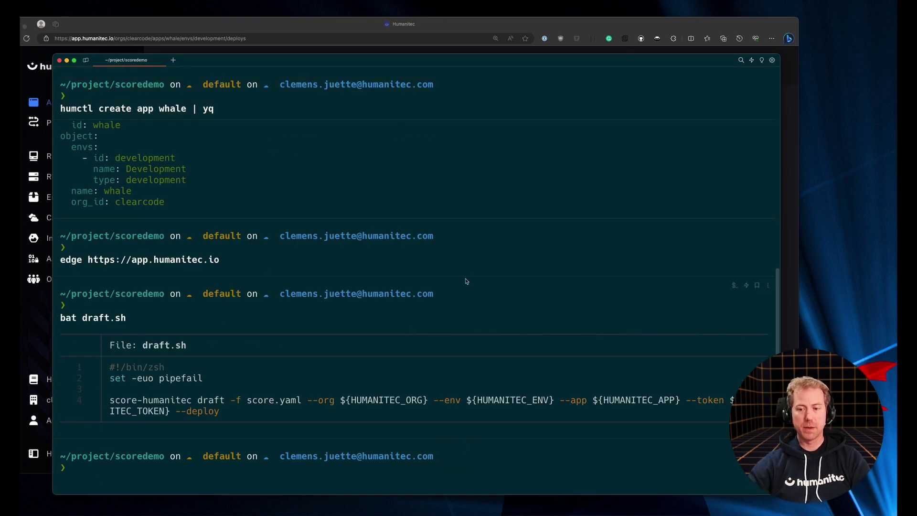
# - Examine the score-humanitec draft command in draft.sh, including its score.yaml input, token variable and --deploy flag
pyautogui.moveTo(249, 61); pyautogui.dragTo(230, 68)
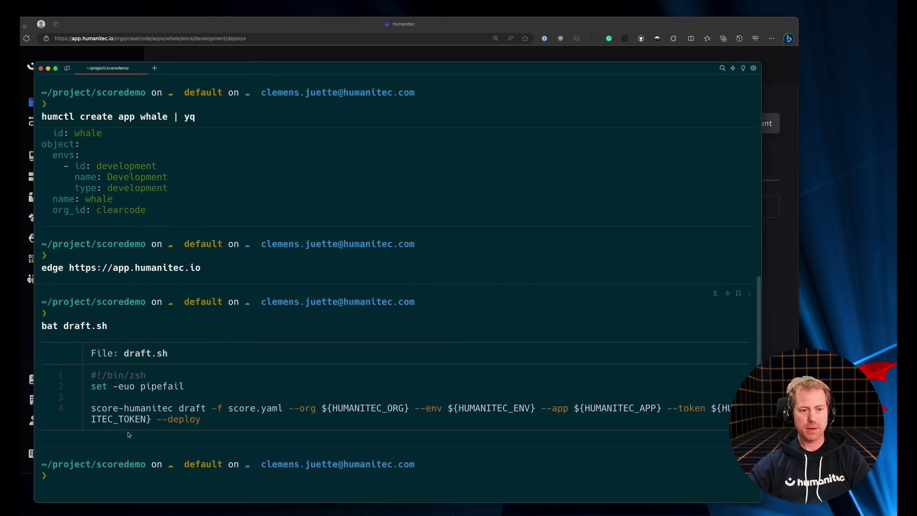
pyautogui.moveTo(91, 410); pyautogui.dragTo(283, 412)
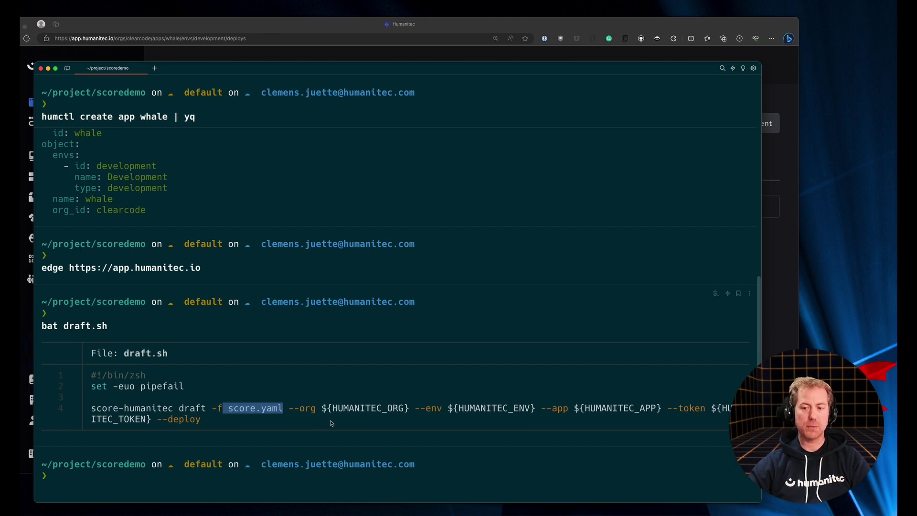
pyautogui.moveTo(711, 408); pyautogui.dragTo(735, 409)
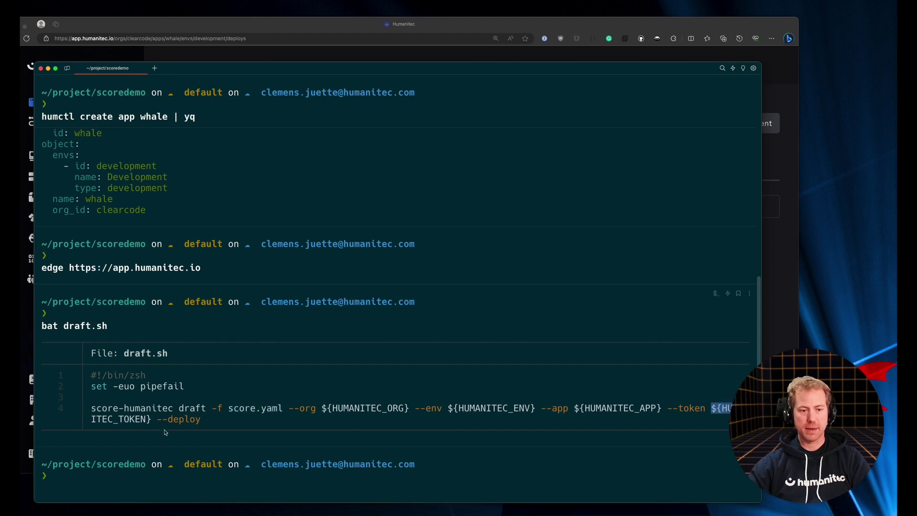
pyautogui.moveTo(157, 419); pyautogui.dragTo(218, 420)
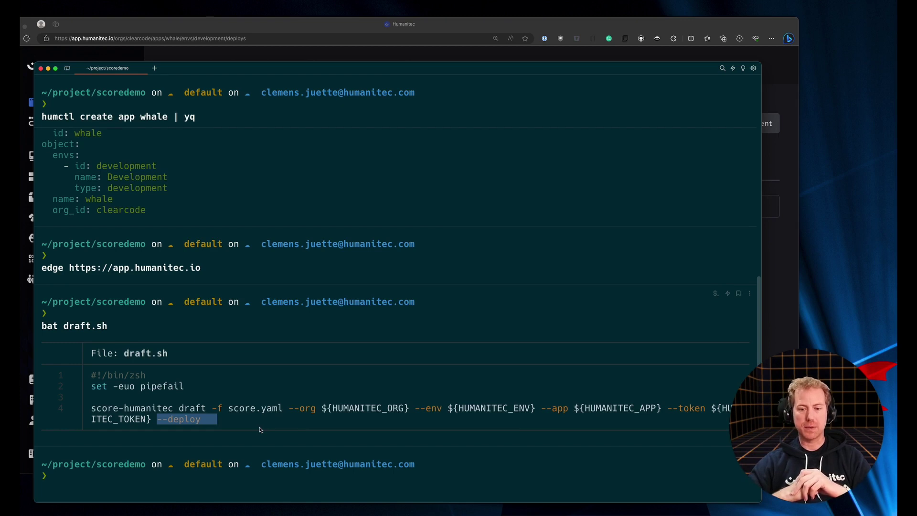
# - Run ./draft.sh in the terminal to deploy the Score workload to the whale application
pyautogui.click(170, 485)
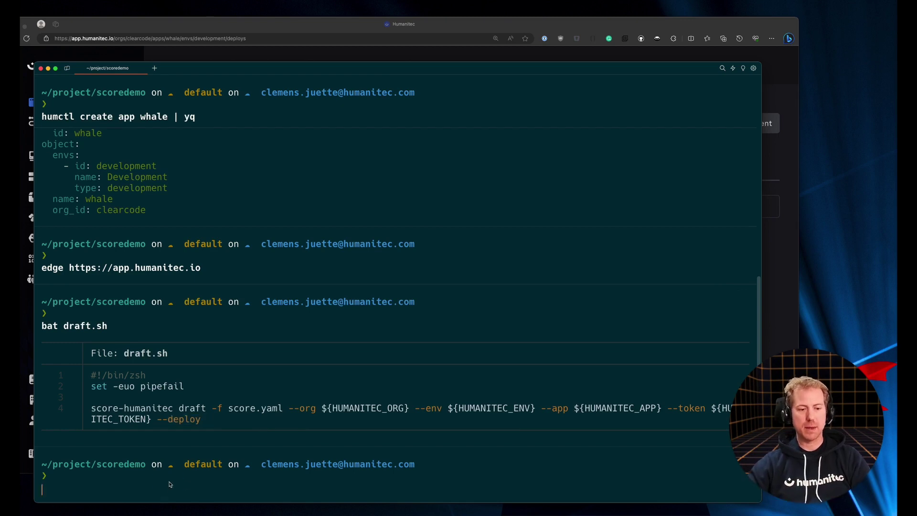
pyautogui.write('./')
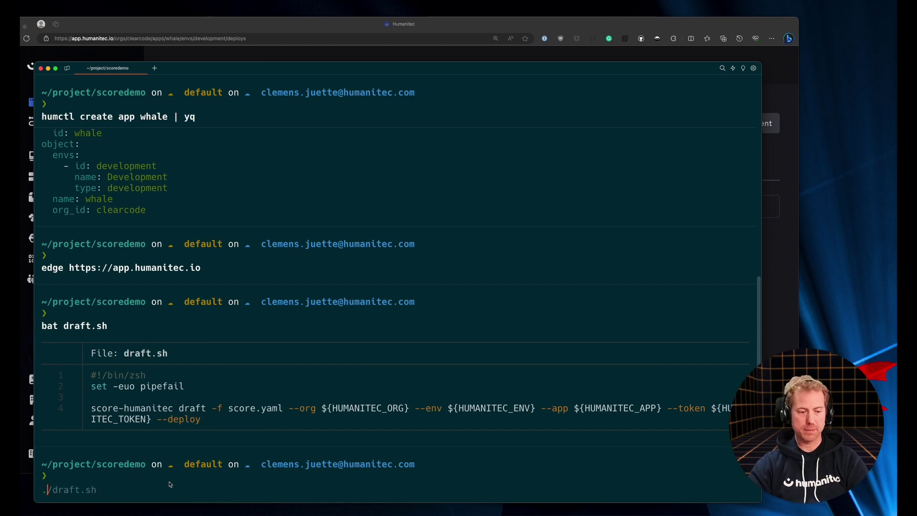
pyautogui.press('Right')
pyautogui.press('Return')
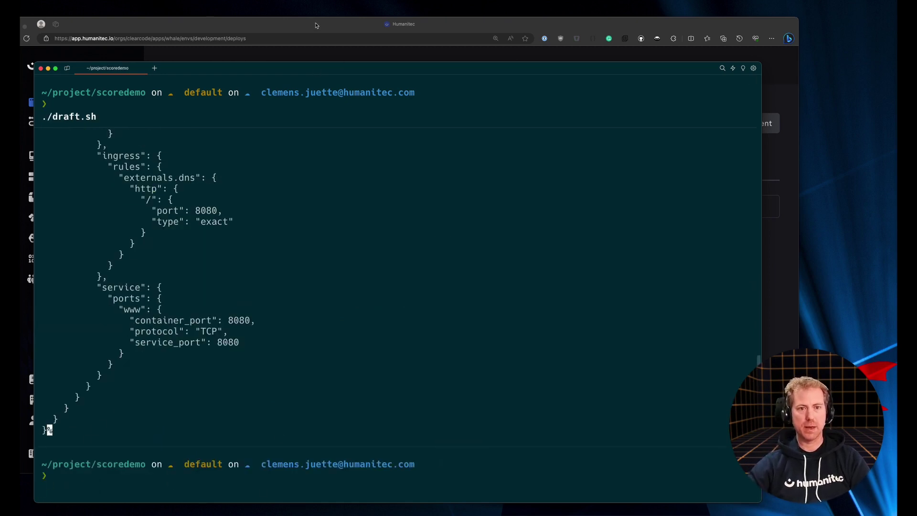
# - Switch to Edge and open the whalesay workload of the Auto-deployment (SCORE) deploy in the Development environment
pyautogui.moveTo(334, 26); pyautogui.dragTo(372, 21)
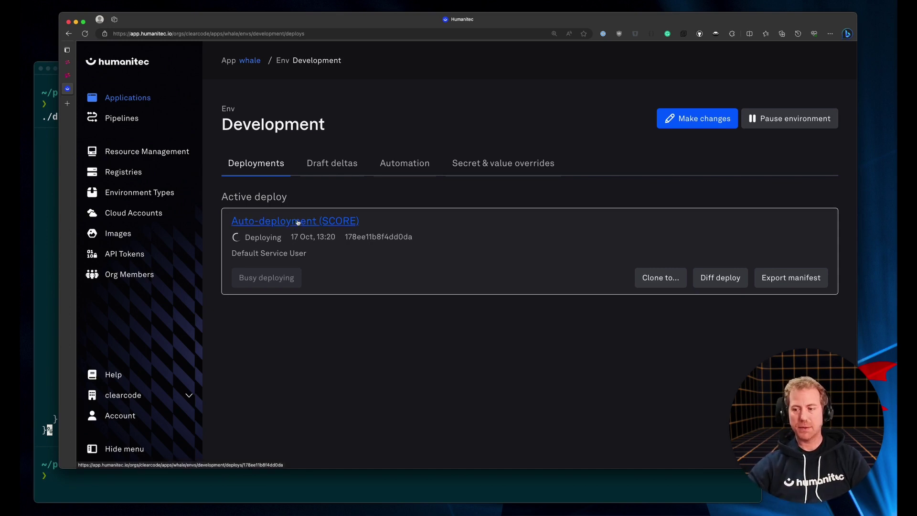
pyautogui.click(298, 222)
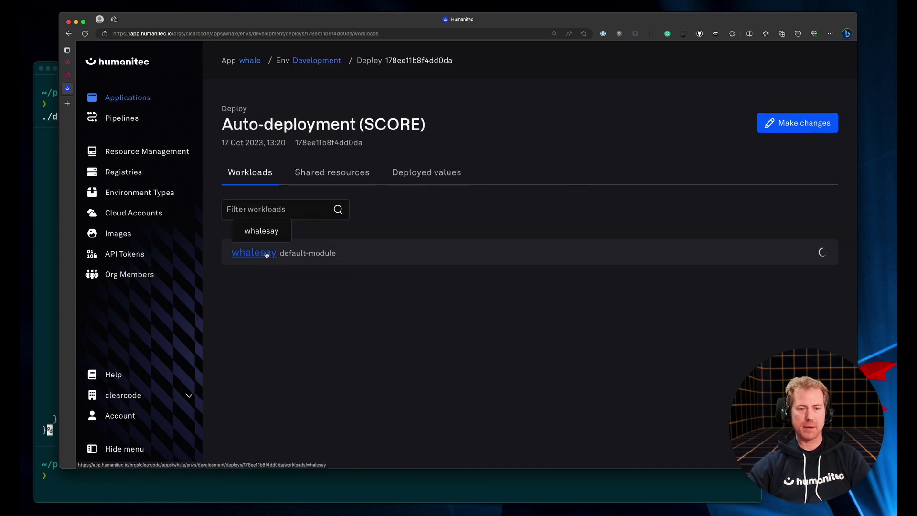
pyautogui.click(259, 255)
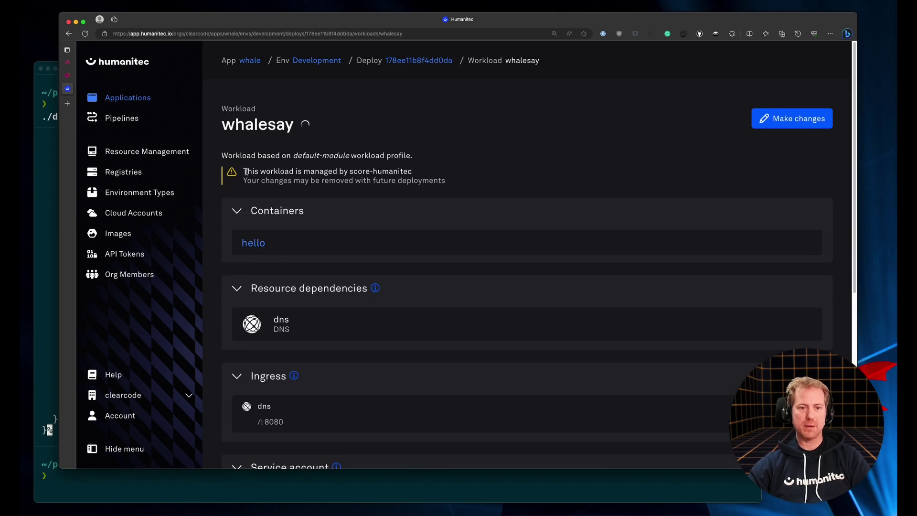
# - Examine the whalesay workload's score-humanitec management notice, dns resource dependency and replica status
pyautogui.moveTo(243, 171); pyautogui.dragTo(427, 177)
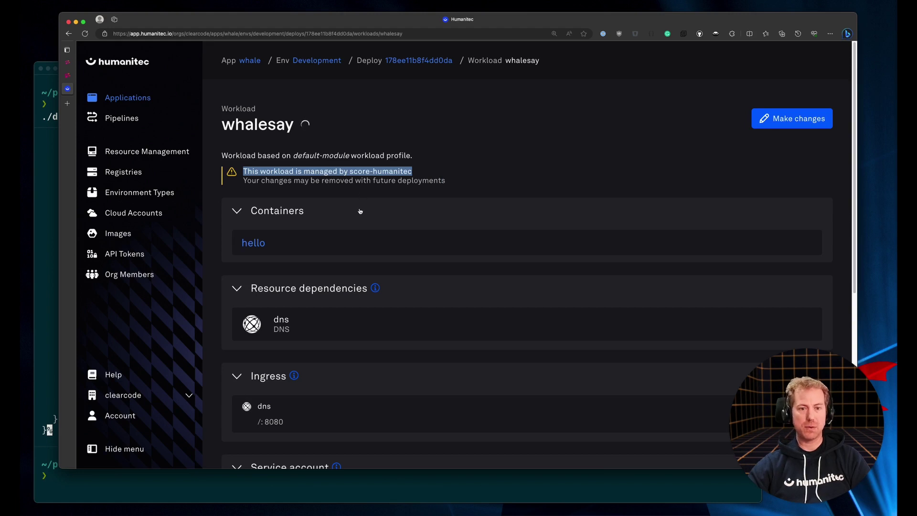
pyautogui.click(356, 189)
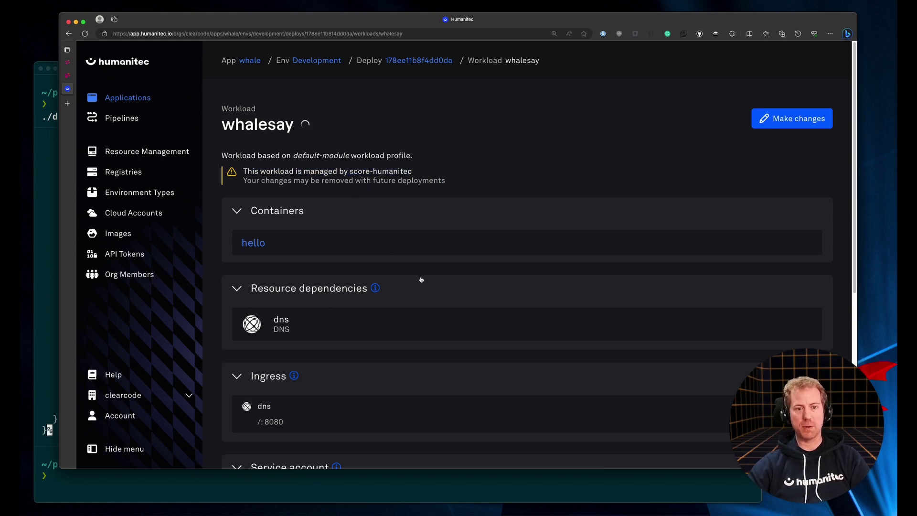
pyautogui.scroll(-3, 419, 256)
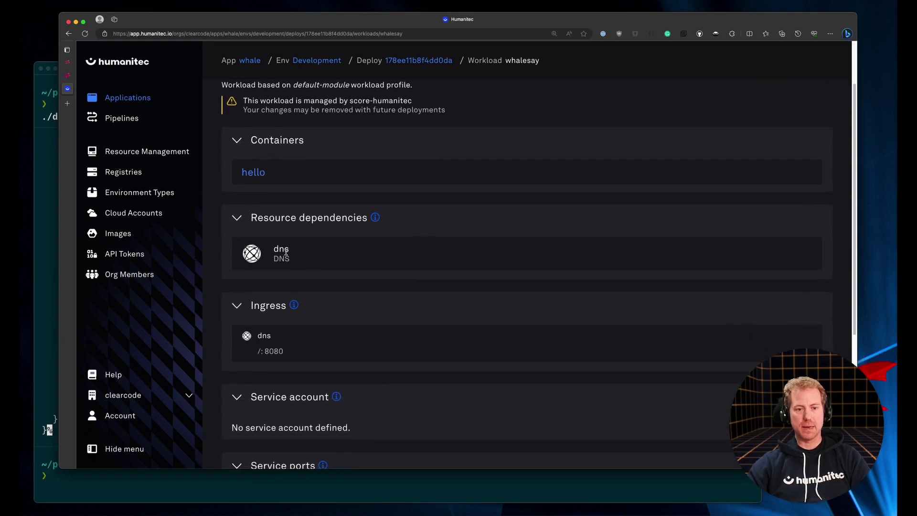
pyautogui.tripleClick(285, 254)
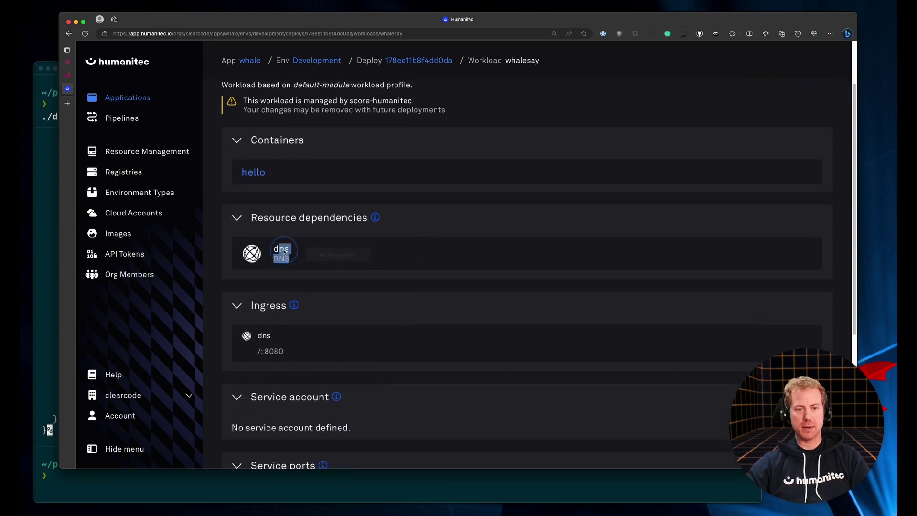
pyautogui.scroll(3, 283, 249)
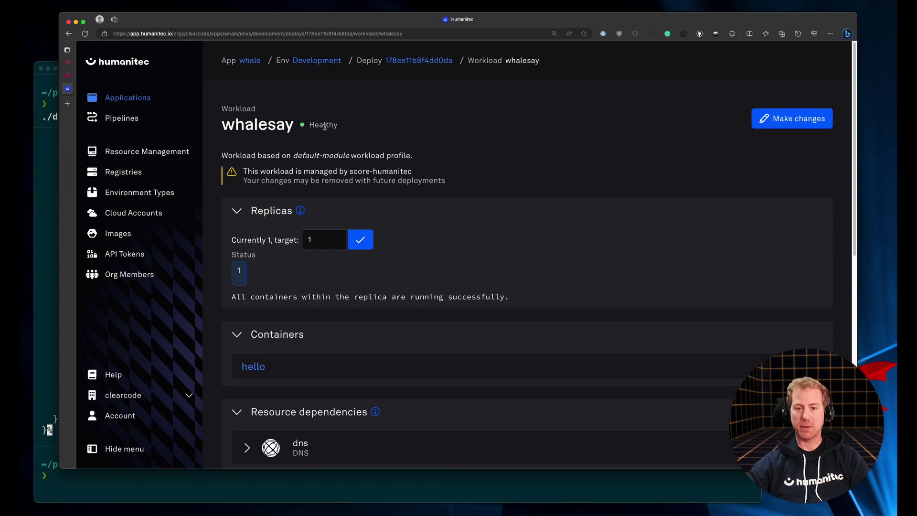
pyautogui.moveTo(237, 297); pyautogui.dragTo(490, 297)
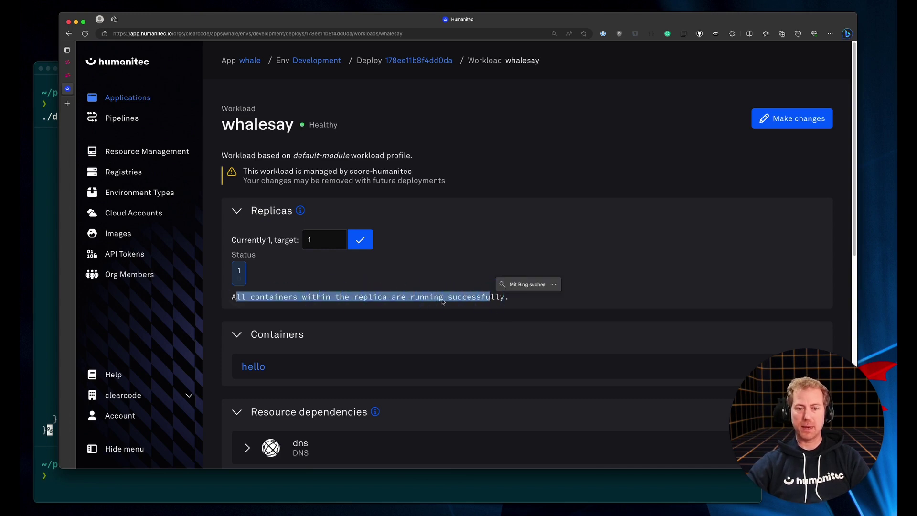
pyautogui.click(383, 293)
# - Expand the dns resource dependency, copy its host value kerlukewunschbrekke.newapp.io and open that address in a new browser tab
pyautogui.scroll(-2, 385, 295)
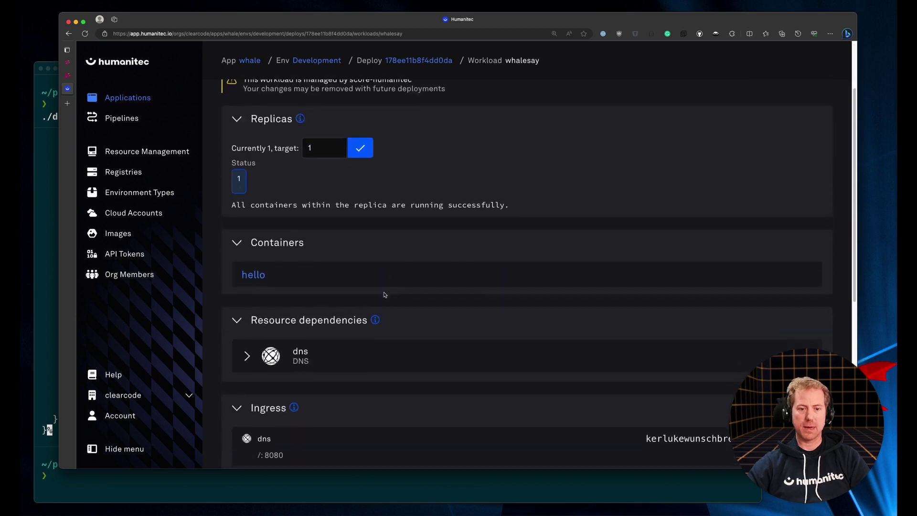
pyautogui.scroll(-3, 383, 292)
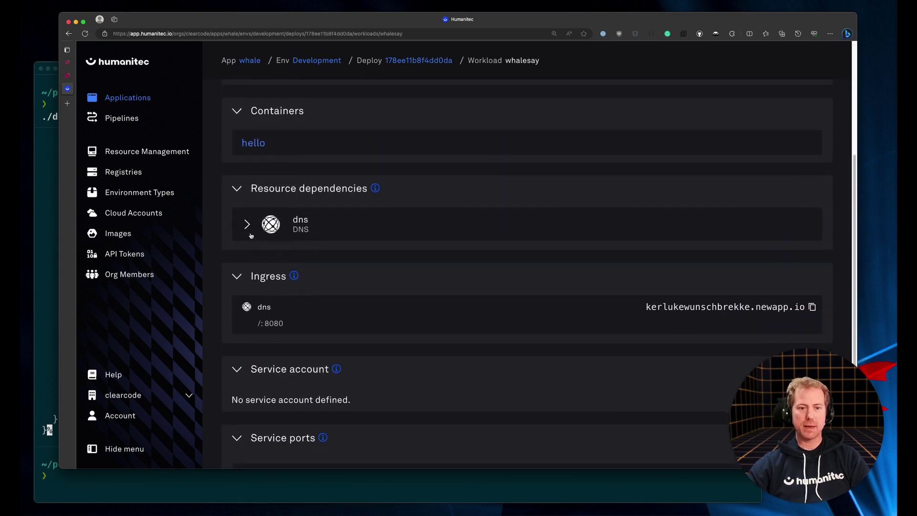
pyautogui.click(246, 227)
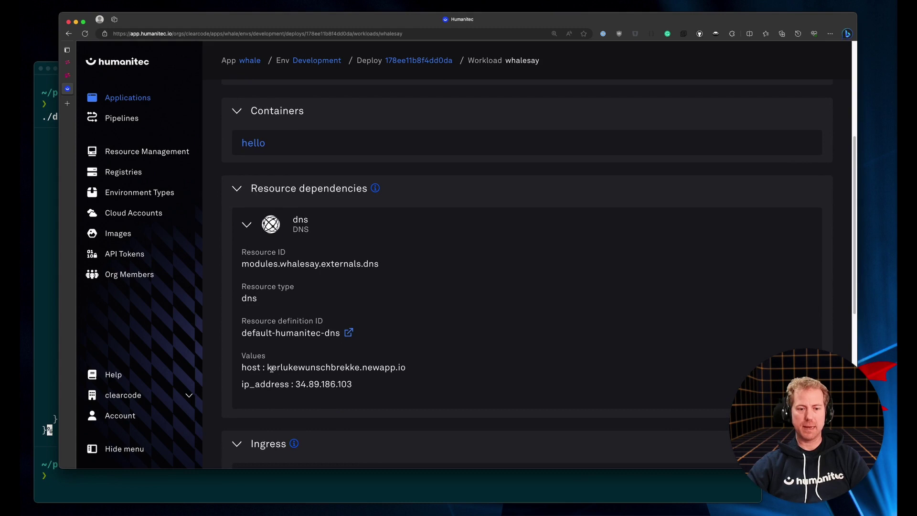
pyautogui.moveTo(270, 369); pyautogui.dragTo(417, 367)
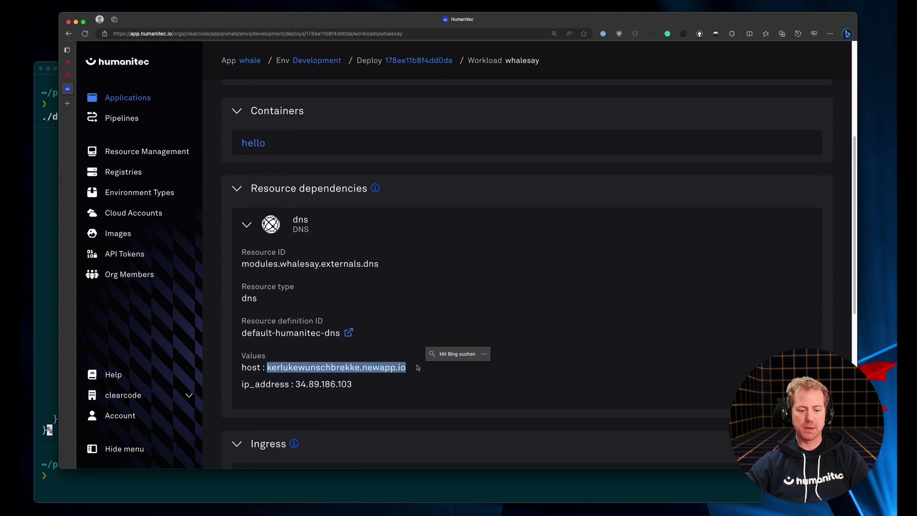
pyautogui.press('super+c')
pyautogui.press('super+t')
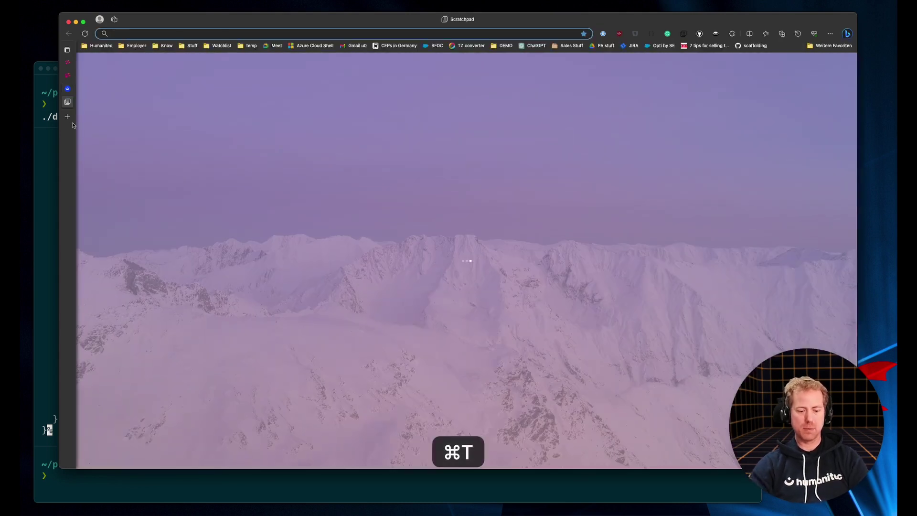
pyautogui.press('super+v')
pyautogui.press('Return')
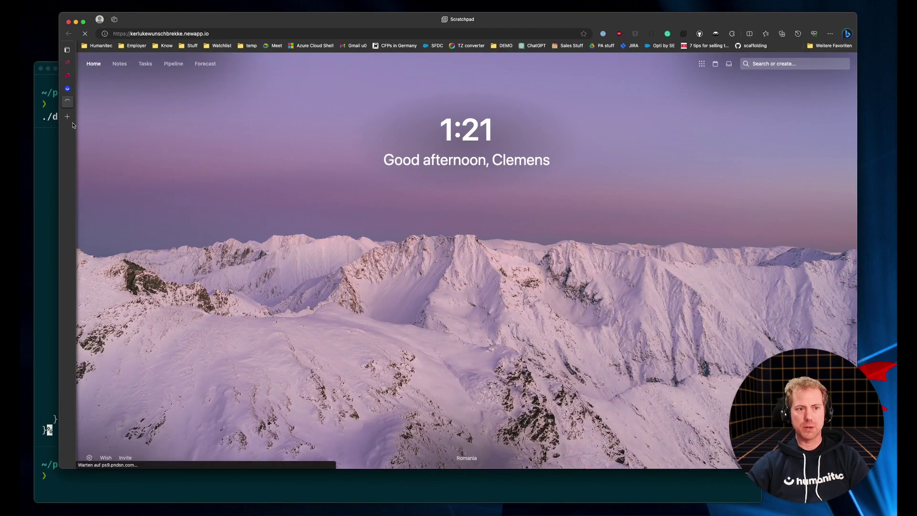
# - Enlarge the deployed whale page to view its greeting and ASCII drawing
pyautogui.press('super+plus')
pyautogui.press('super+plus')
pyautogui.press('super+plus')
pyautogui.press('super+plus')
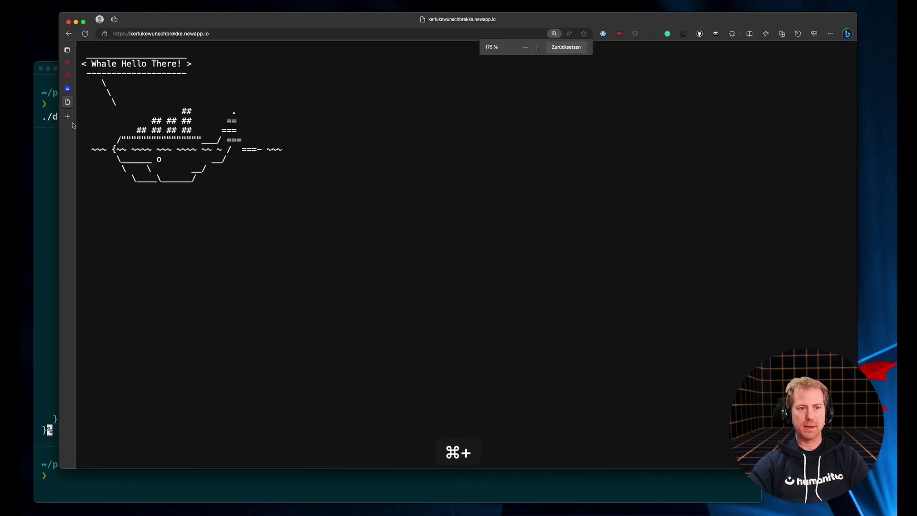
pyautogui.press('super+plus')
pyautogui.press('super+plus')
pyautogui.press('super+plus')
pyautogui.press('super+plus')
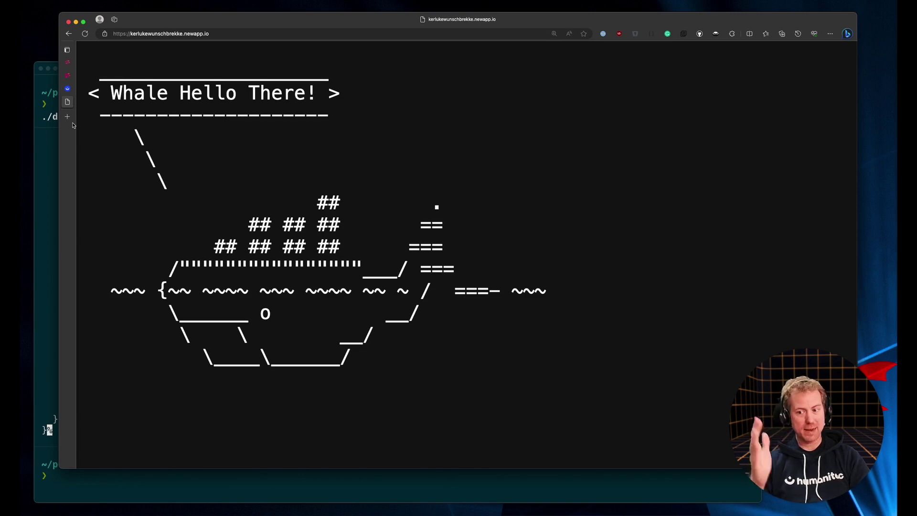
# - Return to the Humanitec whalesay workload page and review its replica status and dns resource details
pyautogui.click(67, 88)
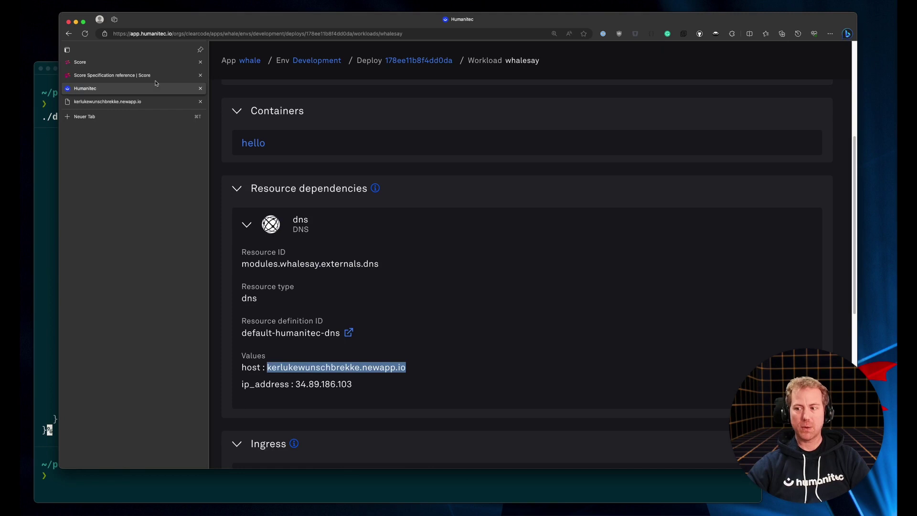
pyautogui.click(388, 314)
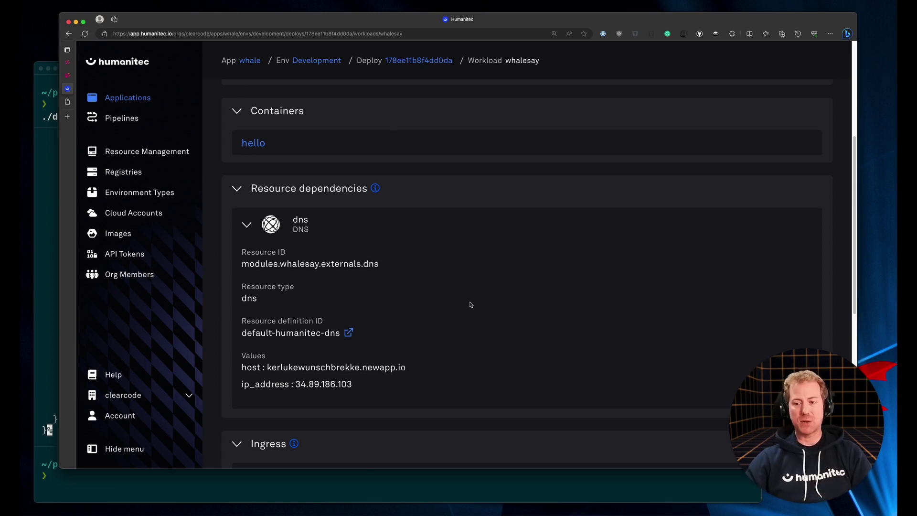
pyautogui.click(246, 225)
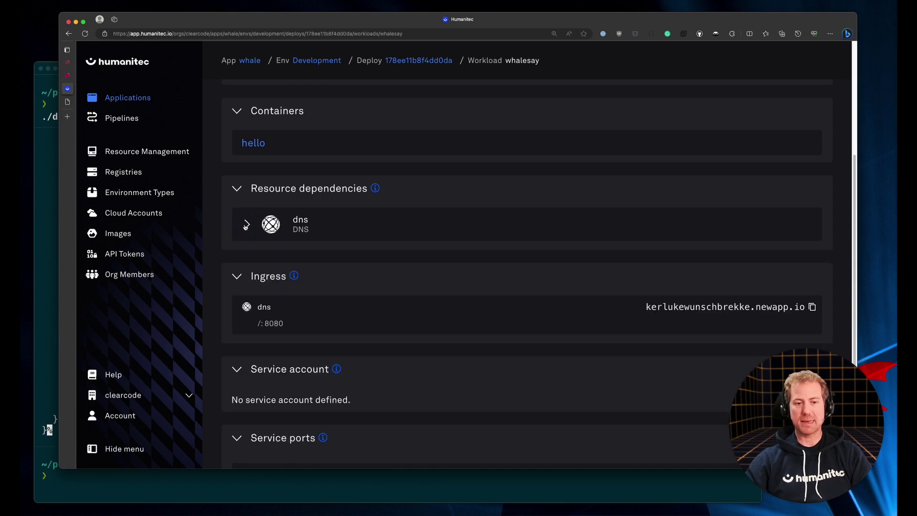
pyautogui.scroll(5, 310, 282)
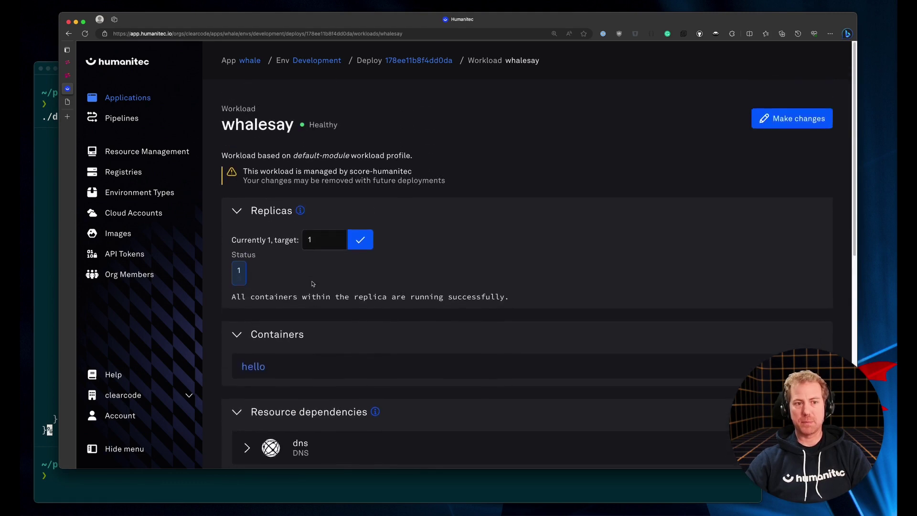
pyautogui.scroll(-5, 313, 284)
pyautogui.click(248, 254)
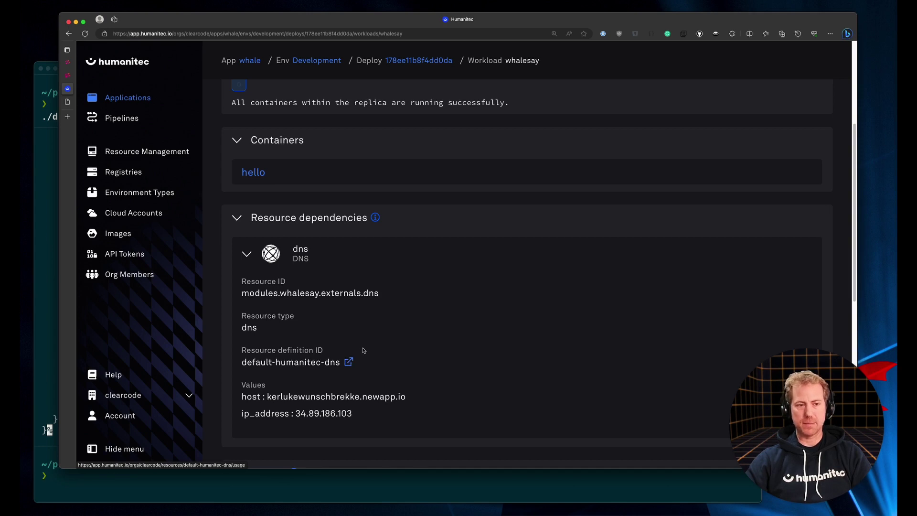
pyautogui.scroll(5, 358, 347)
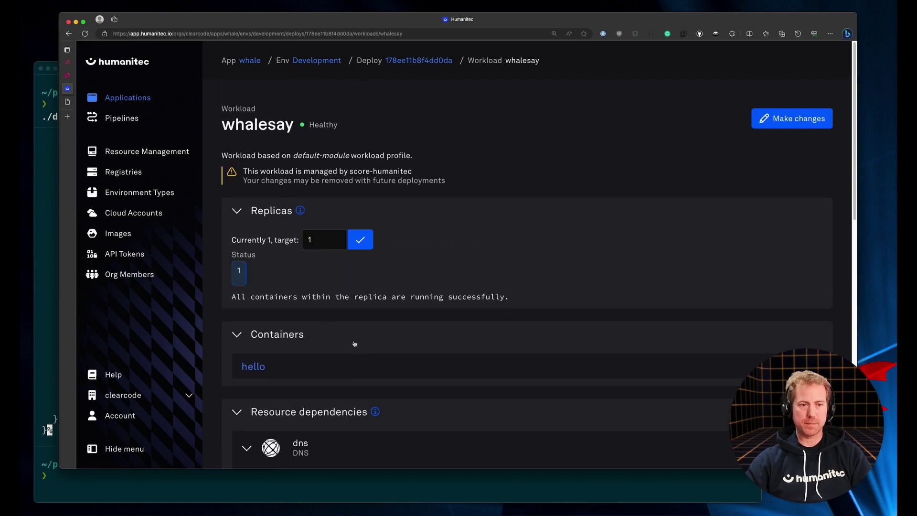
# - Inspect the matching criteria and usage of the clusty resource definition, and return to the resource definitions list
pyautogui.click(121, 152)
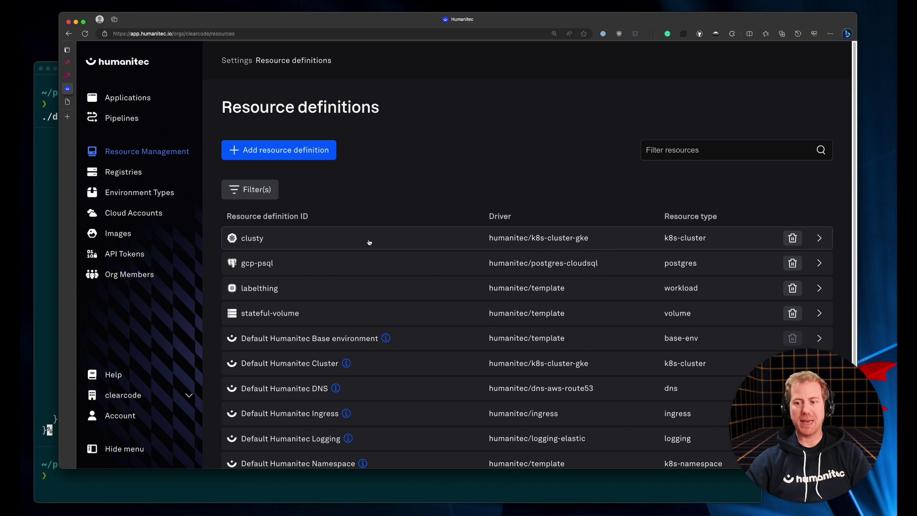
pyautogui.click(286, 242)
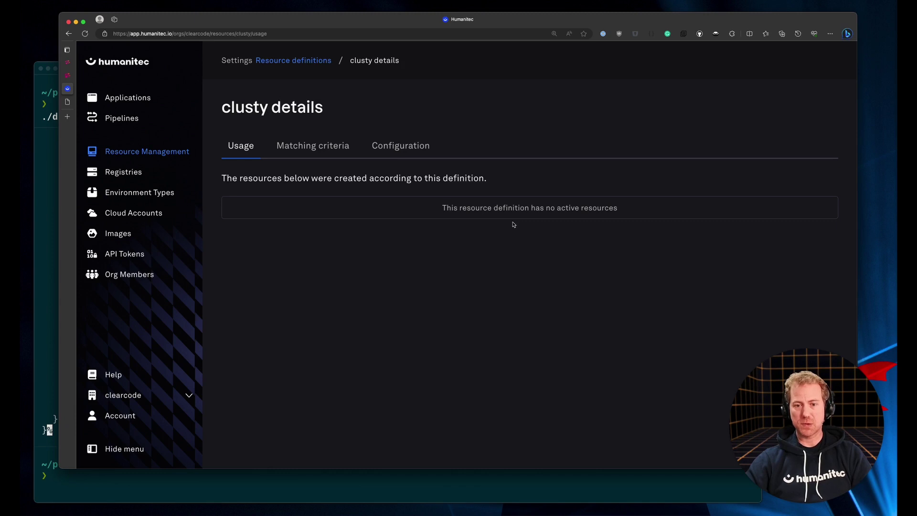
pyautogui.click(296, 147)
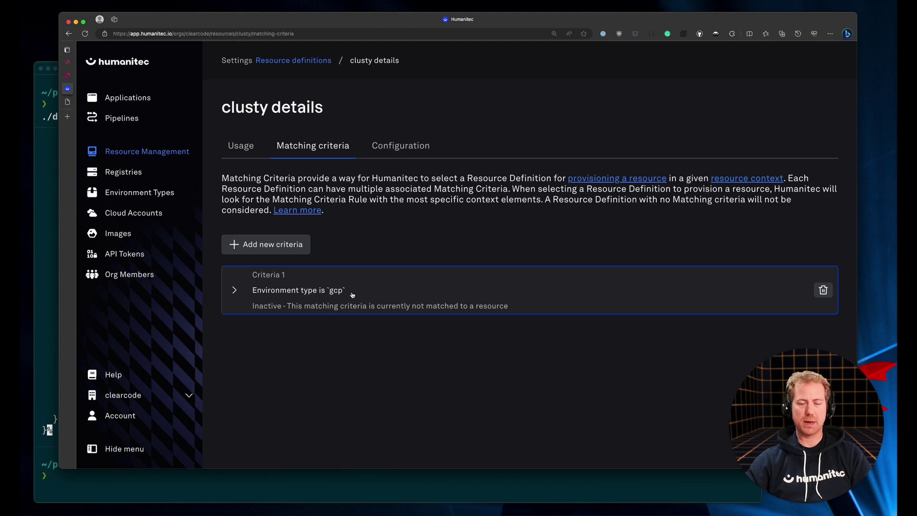
pyautogui.click(235, 151)
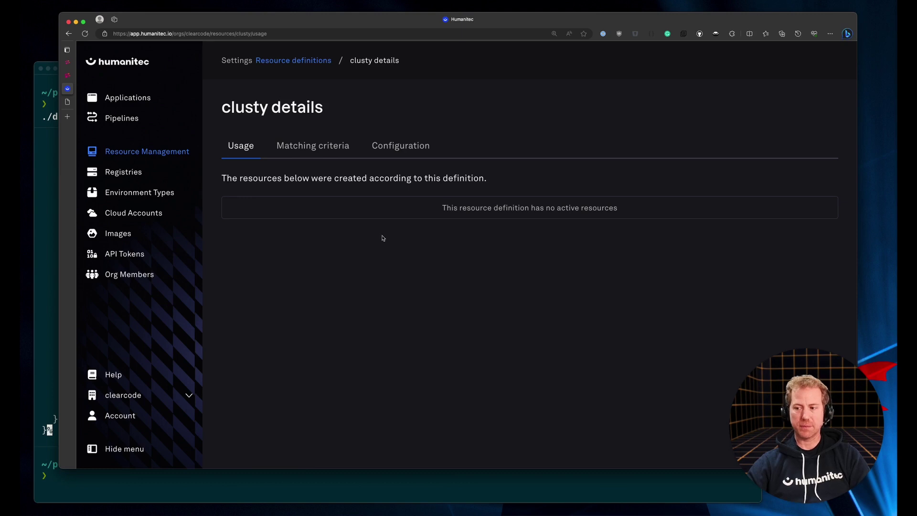
pyautogui.click(288, 63)
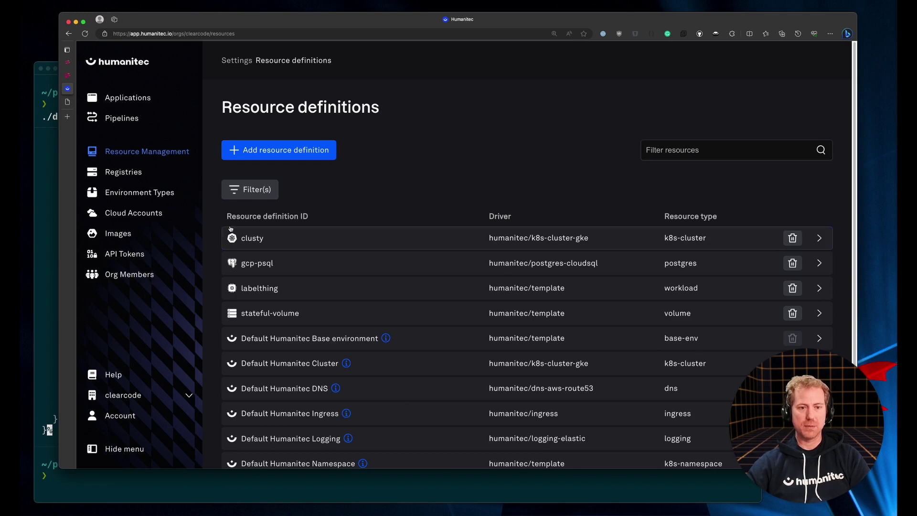
# - Switch to the terminal and change into the ht-tf-simple directory
pyautogui.click(40, 250)
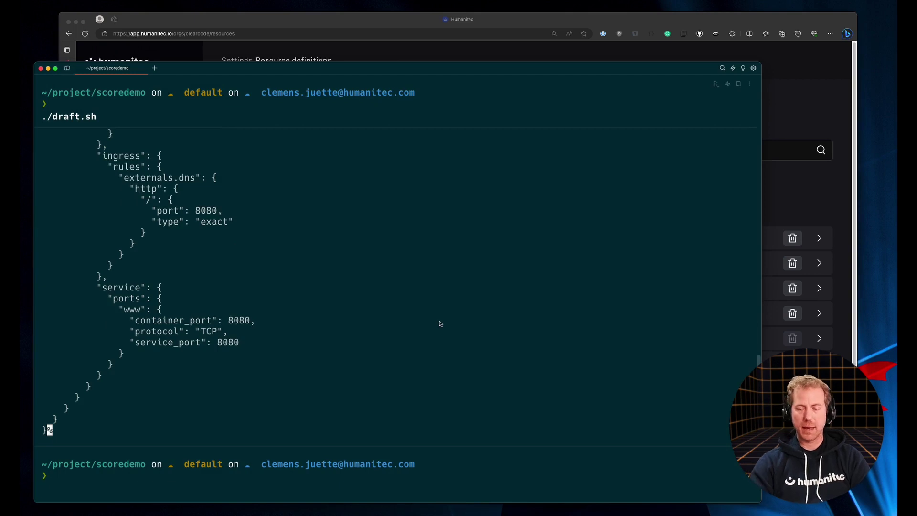
pyautogui.write('cd ht')
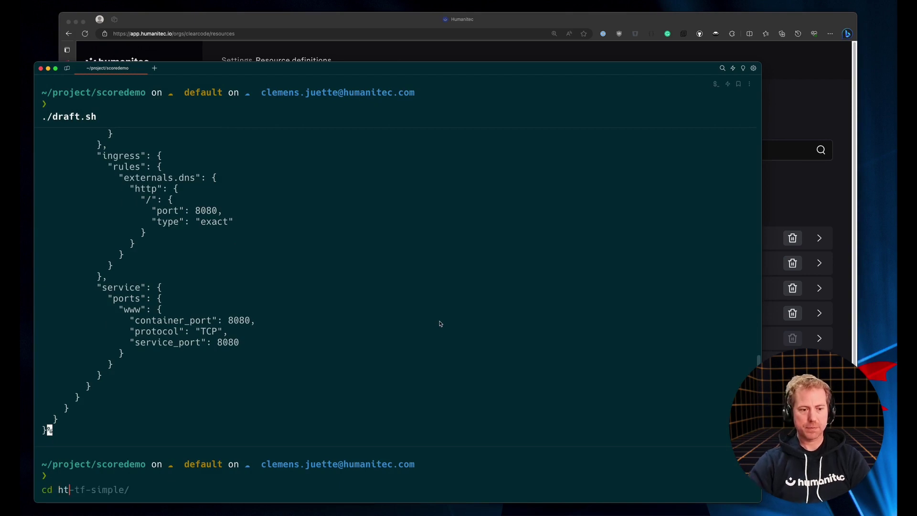
pyautogui.press('Right')
pyautogui.press('Return')
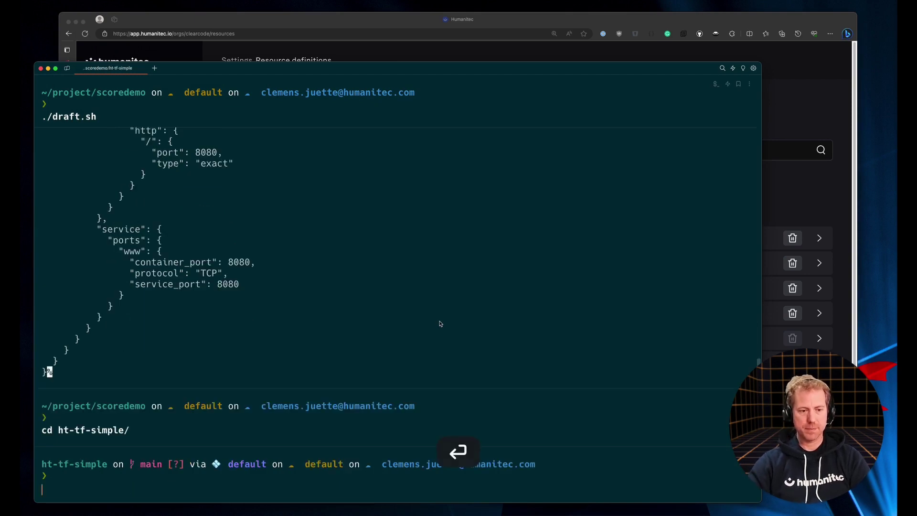
# - Display the contents of resource-definition.yaml in the terminal with bat
pyautogui.write('bat ')
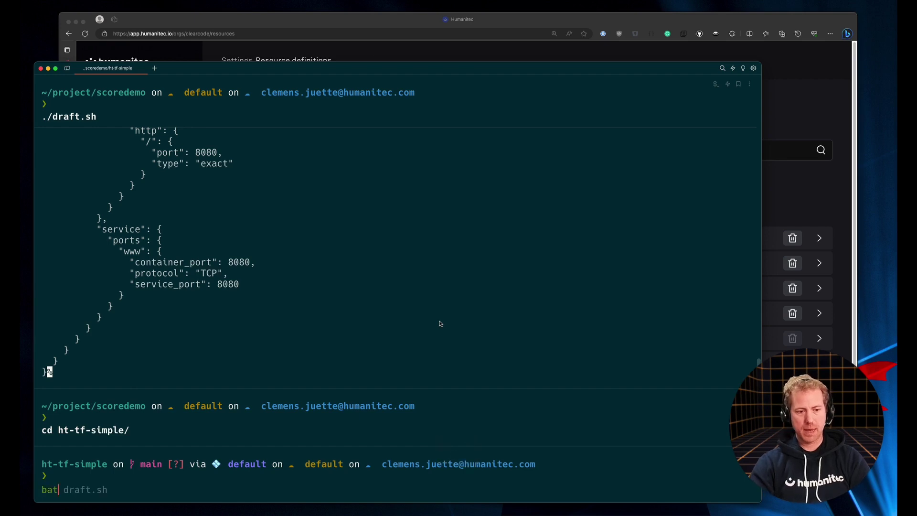
pyautogui.write('res')
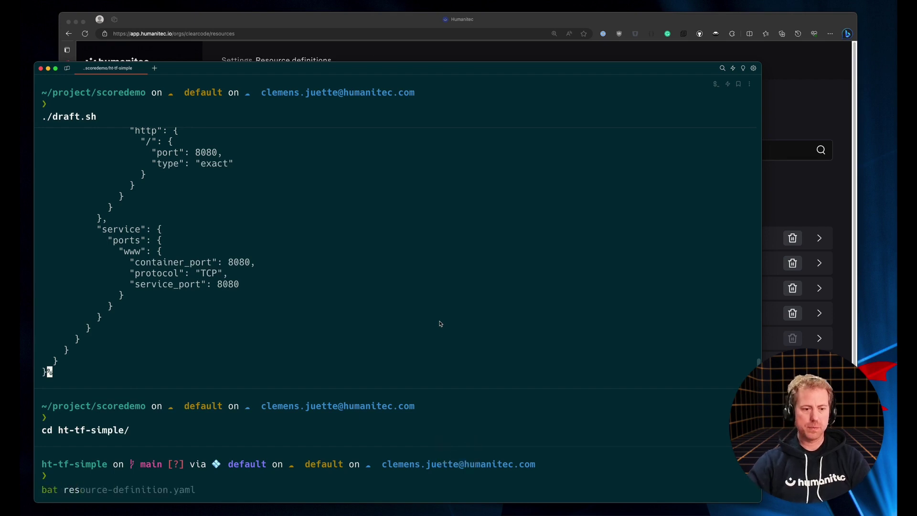
pyautogui.press('Right')
pyautogui.press('Return')
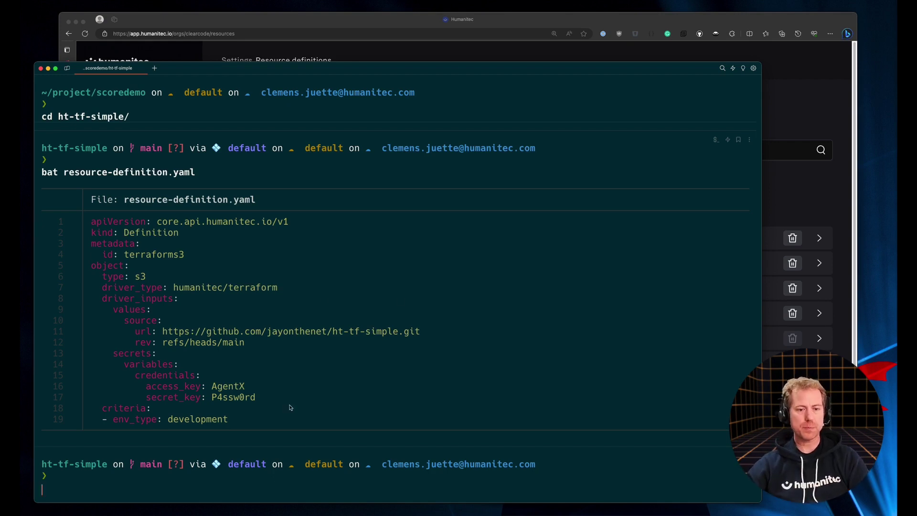
# - Apply the resource definition file by running humctl apply -f resource-definition.yaml
pyautogui.write('humctd')
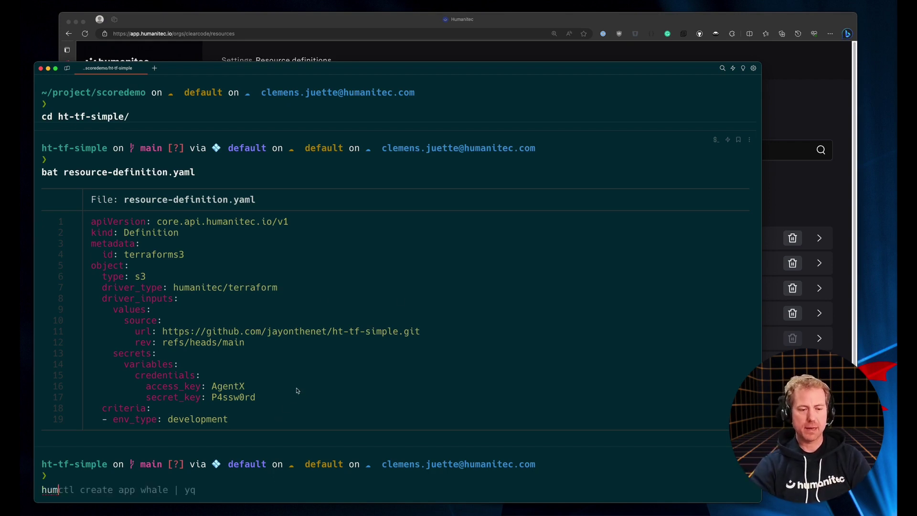
pyautogui.press('BackSpace')
pyautogui.press('BackSpace')
pyautogui.press('BackSpace')
pyautogui.write('ctl')
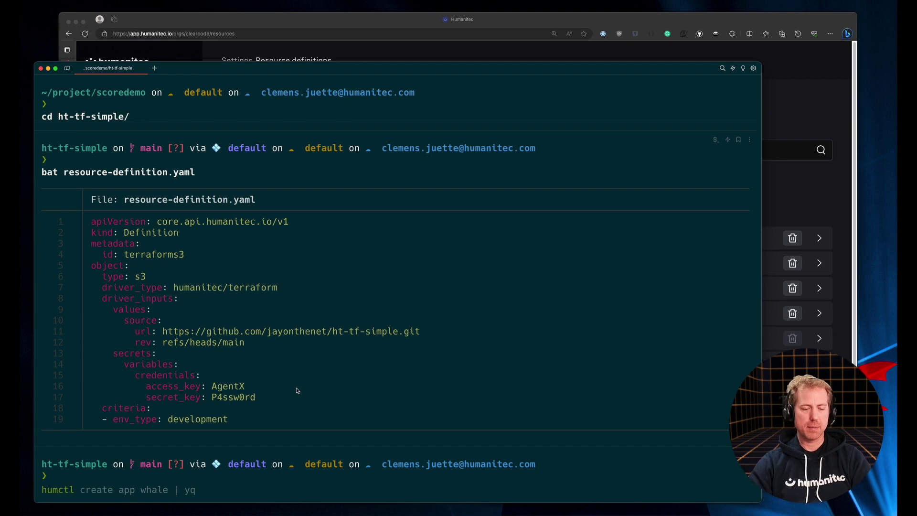
pyautogui.write(' apply ')
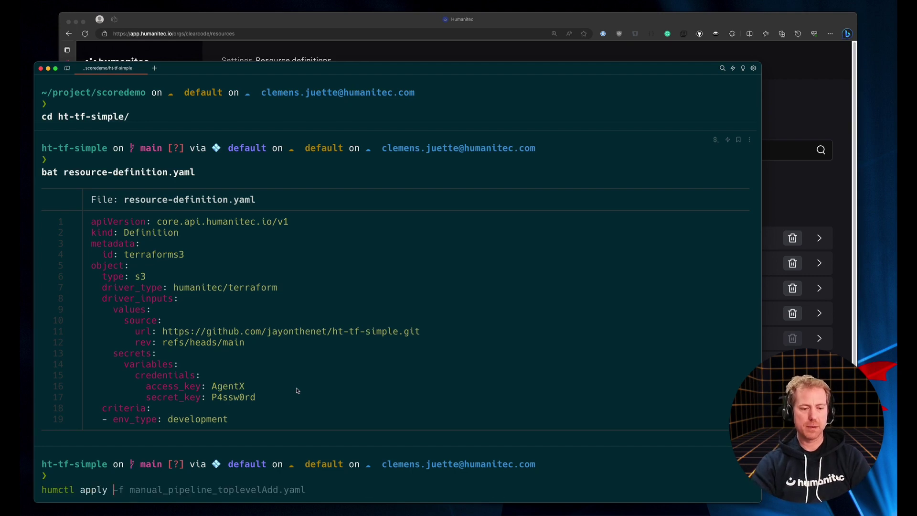
pyautogui.write('-f')
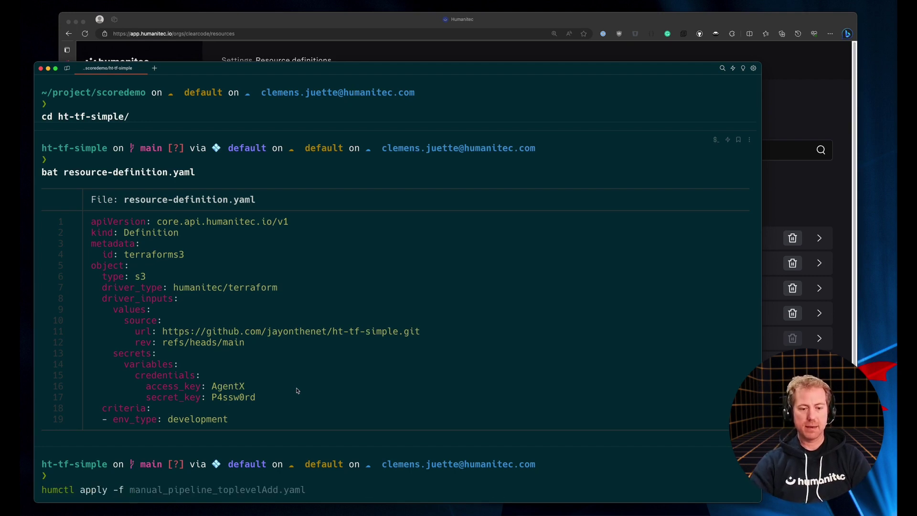
pyautogui.write(' resou')
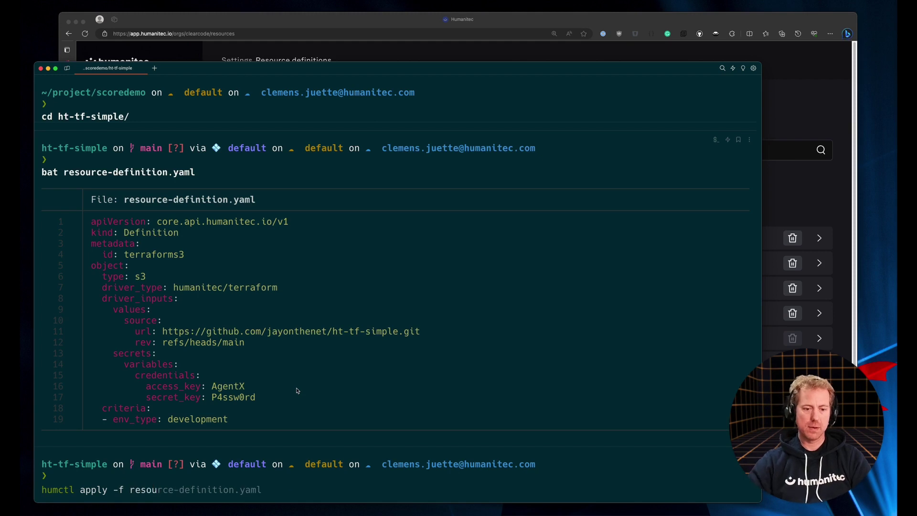
pyautogui.press('Right')
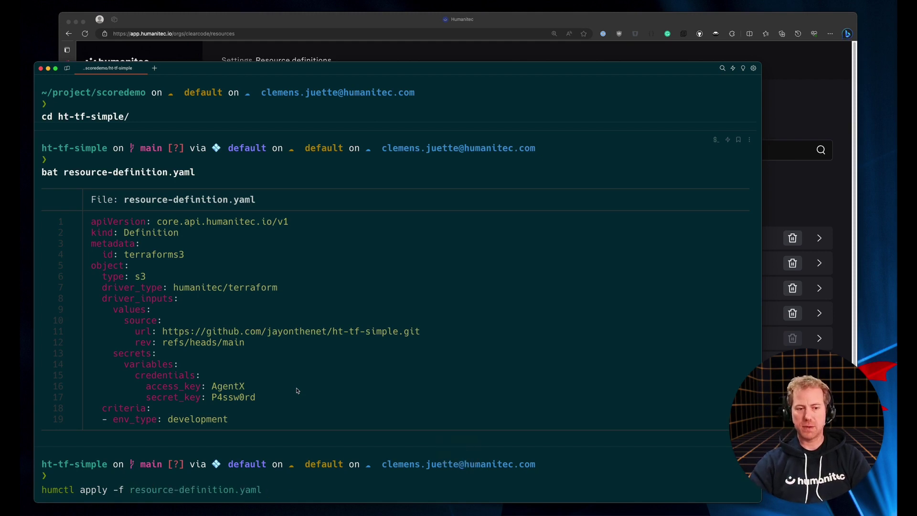
pyautogui.press('Return')
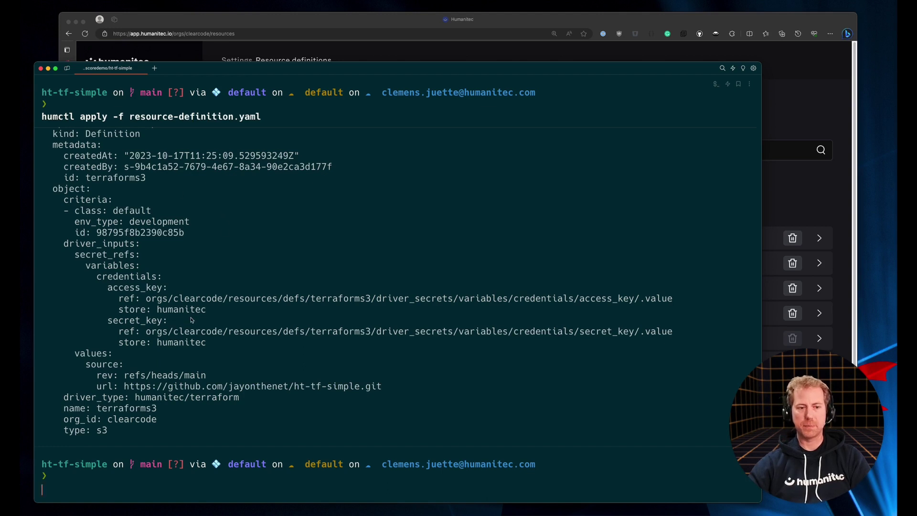
# - Compare the credentials in the YAML file with the secret_refs entries in the apply output
pyautogui.scroll(10, 184, 319)
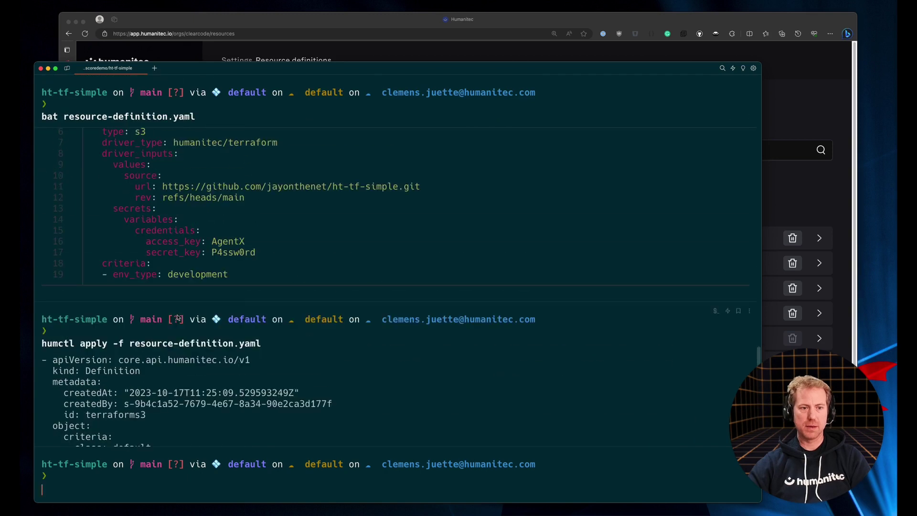
pyautogui.moveTo(136, 237); pyautogui.dragTo(273, 256)
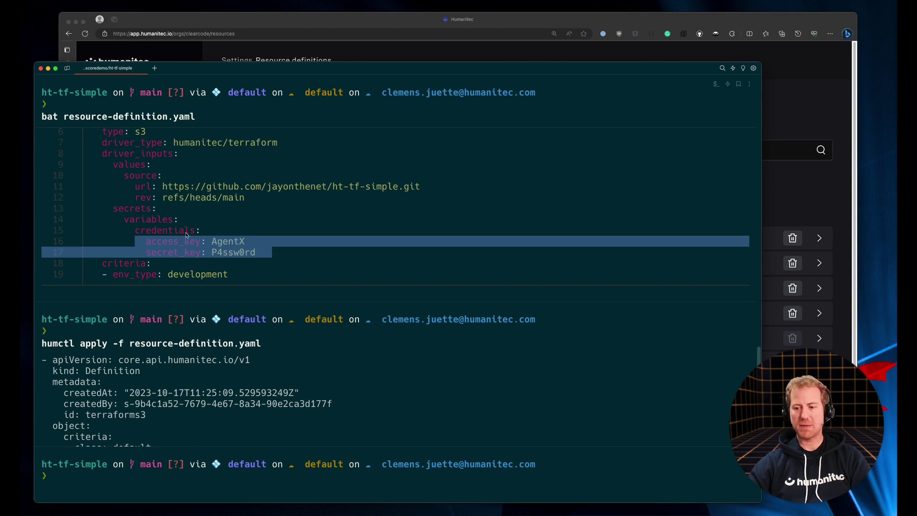
pyautogui.scroll(-5, 204, 242)
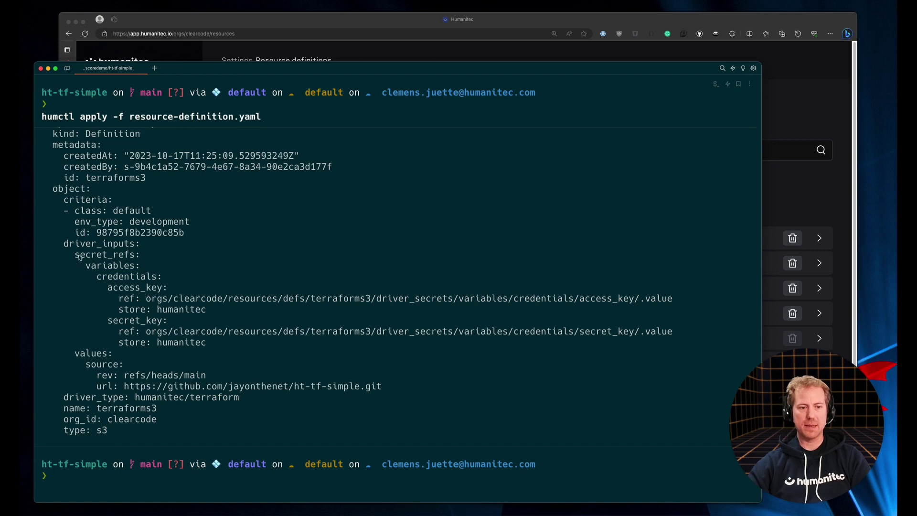
pyautogui.moveTo(75, 255); pyautogui.dragTo(140, 255)
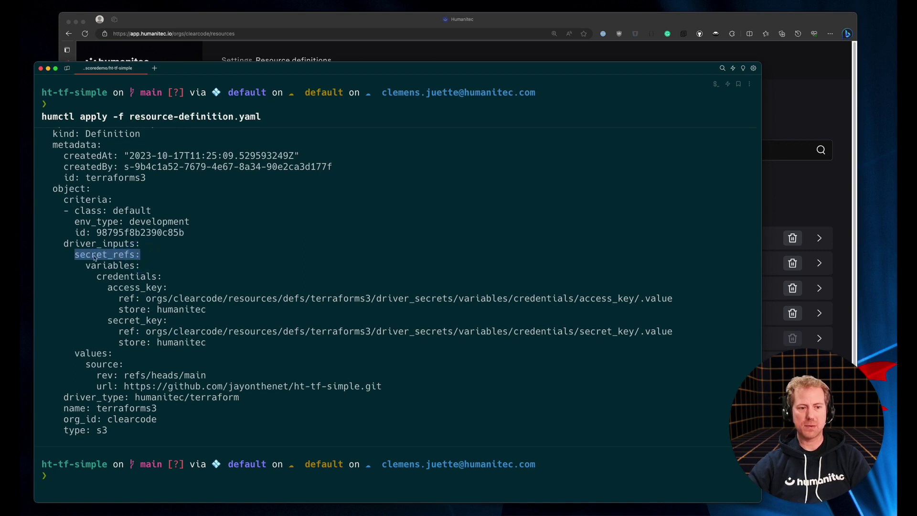
pyautogui.moveTo(146, 299); pyautogui.dragTo(682, 303)
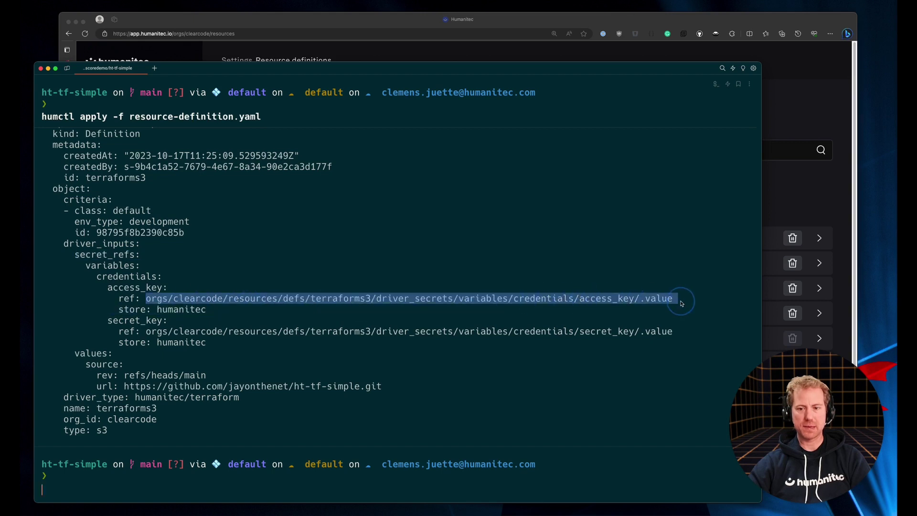
pyautogui.click(597, 300)
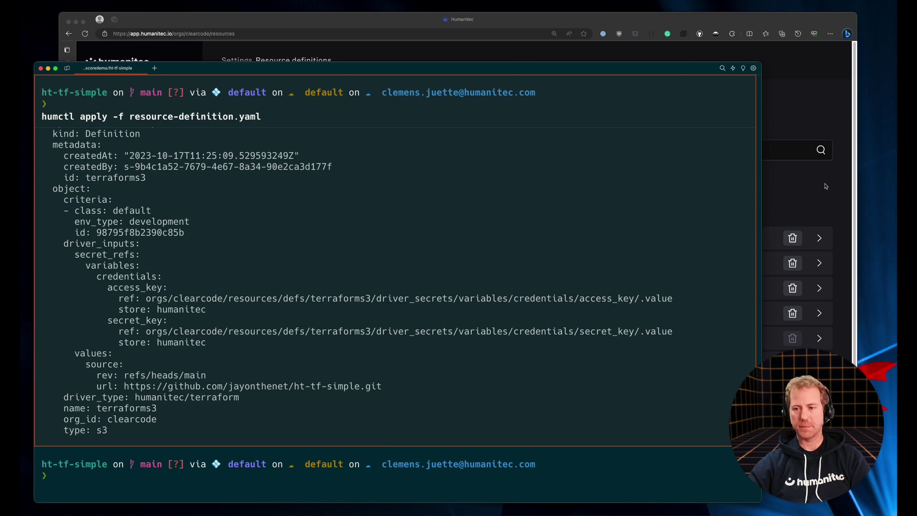
# - Switch to Humanitec, refresh the resource definitions, inspect the usage and matching criteria of terraforms3, and return to the list
pyautogui.click(813, 198)
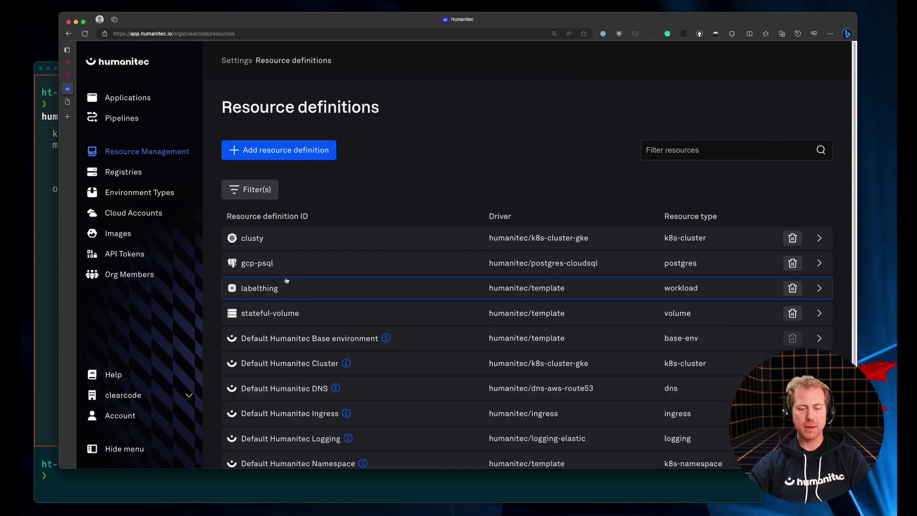
pyautogui.click(84, 33)
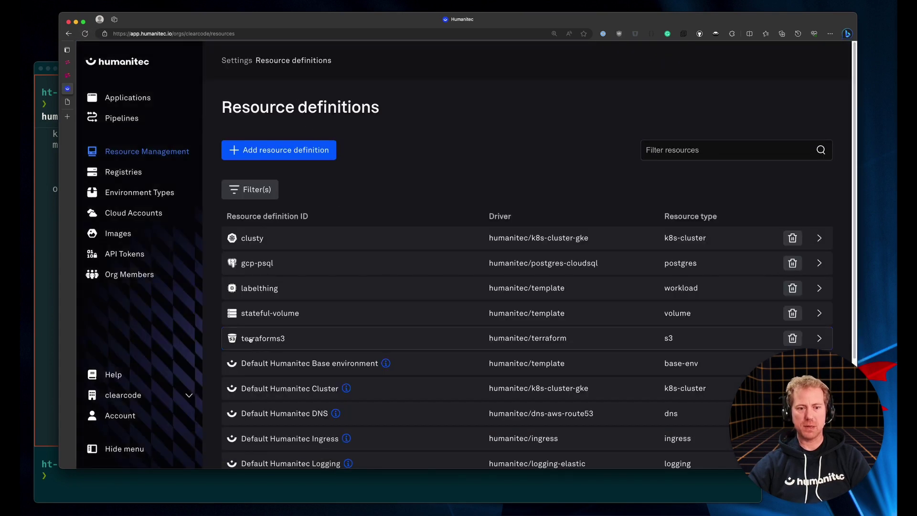
pyautogui.click(276, 339)
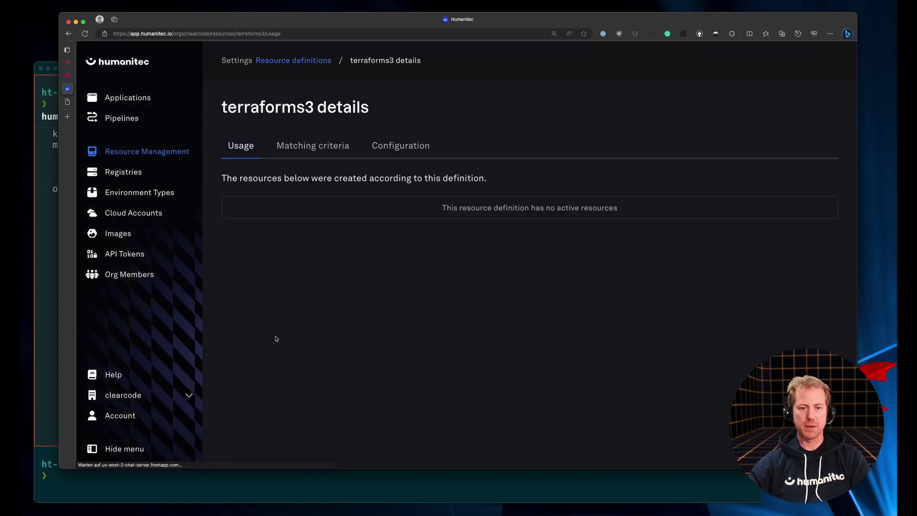
pyautogui.click(300, 149)
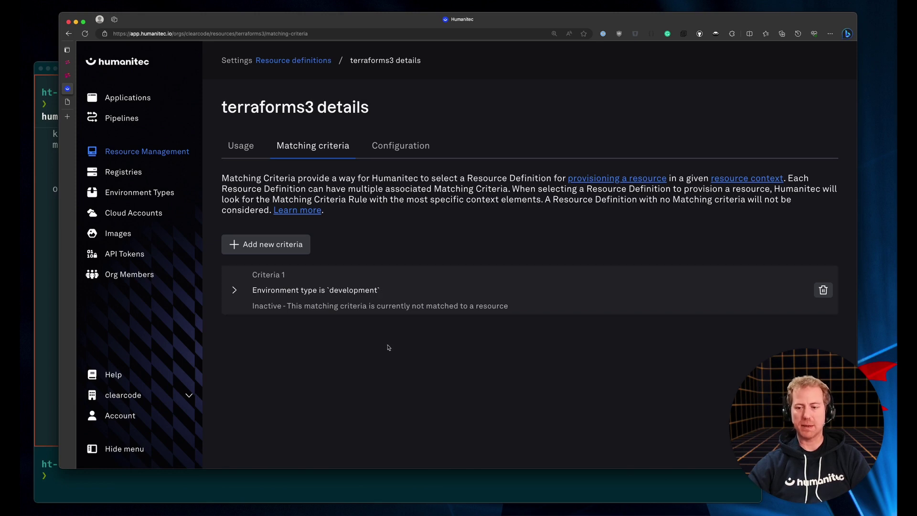
pyautogui.click(285, 60)
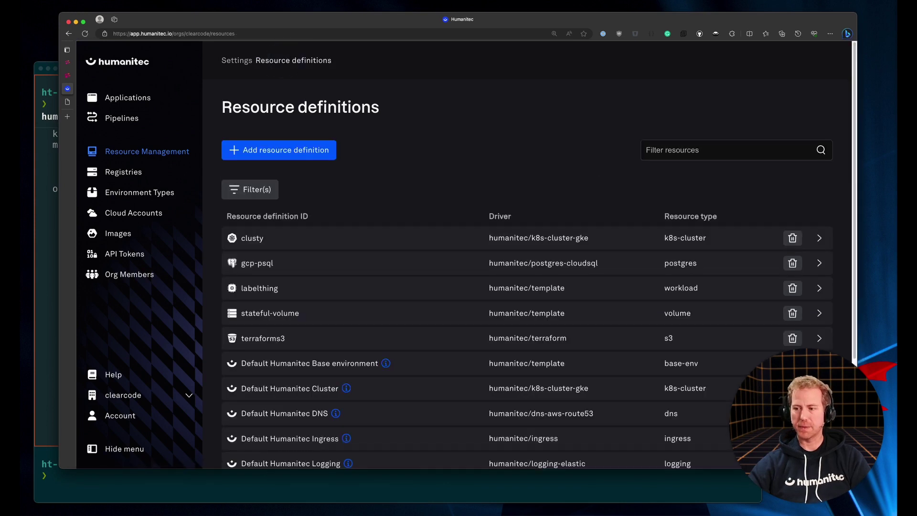
# - Switch back to the terminal and display resource-definition.tf with bat
pyautogui.click(49, 386)
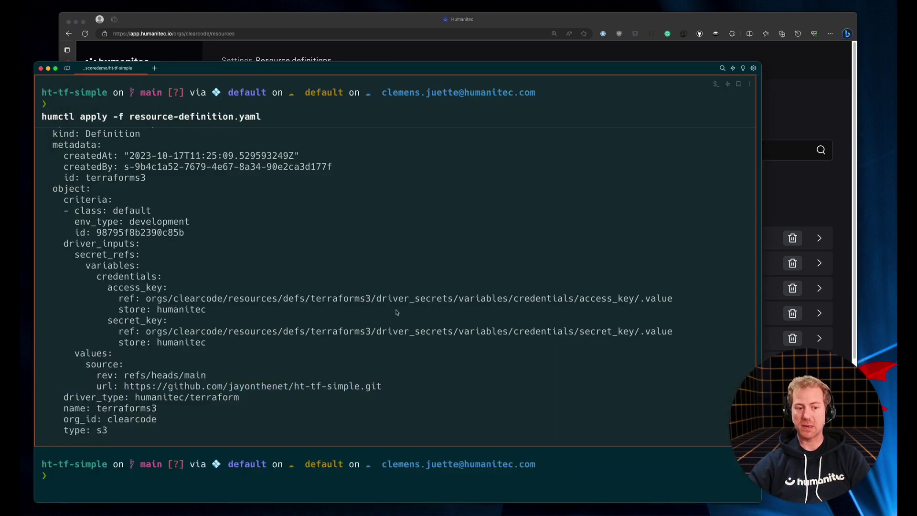
pyautogui.click(203, 486)
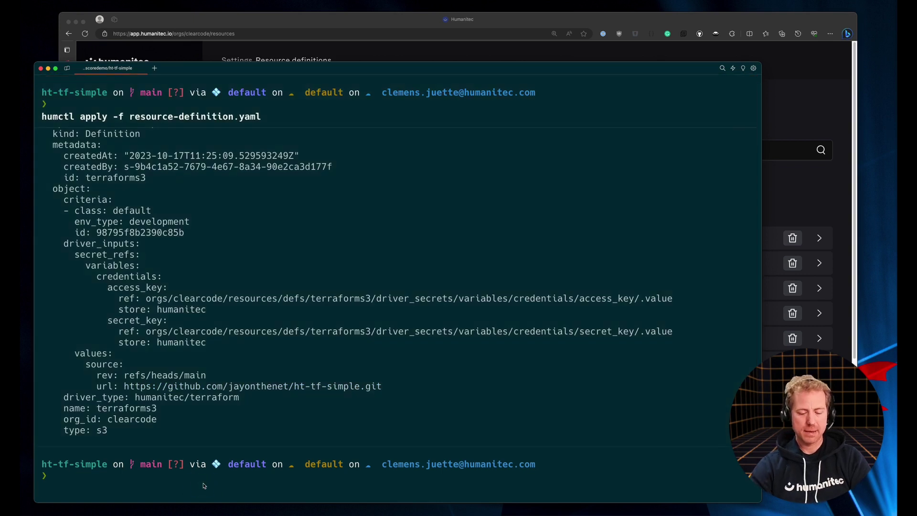
pyautogui.write('bat')
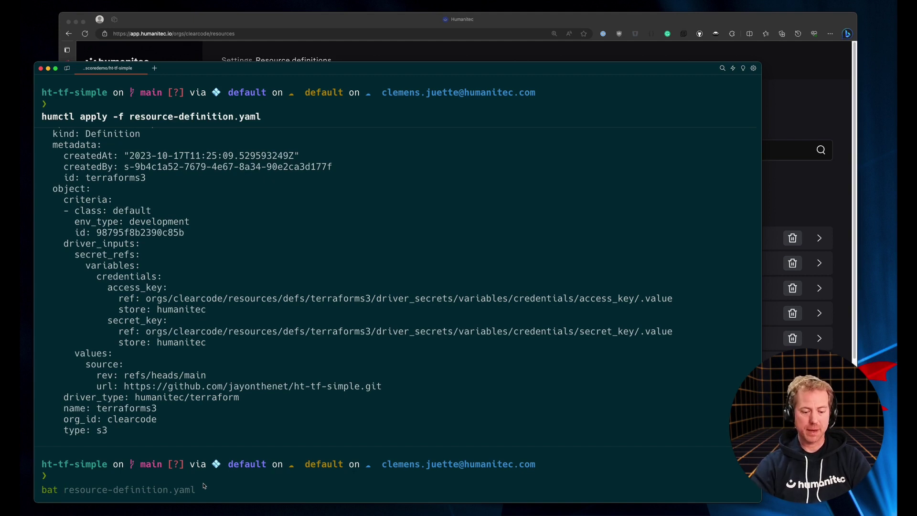
pyautogui.write('resourc')
pyautogui.press('Right')
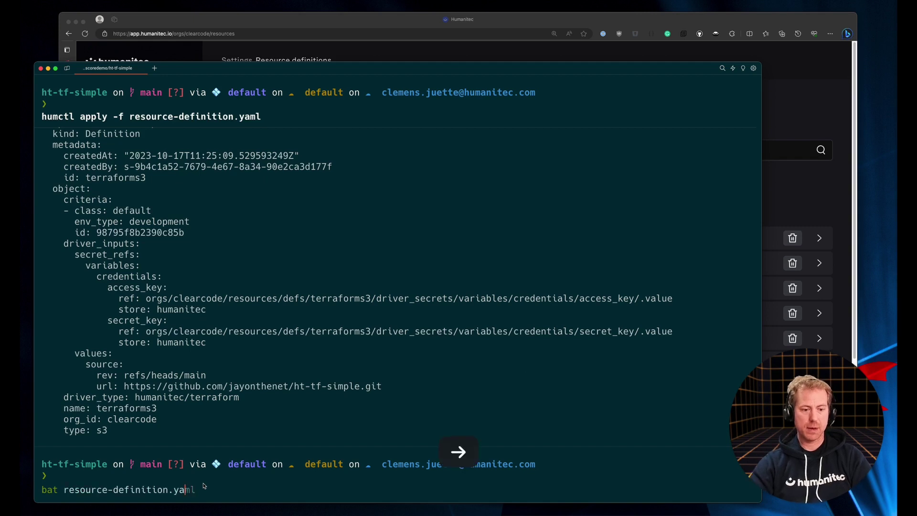
pyautogui.press('BackSpace')
pyautogui.press('BackSpace')
pyautogui.write('tf')
pyautogui.press('Return')
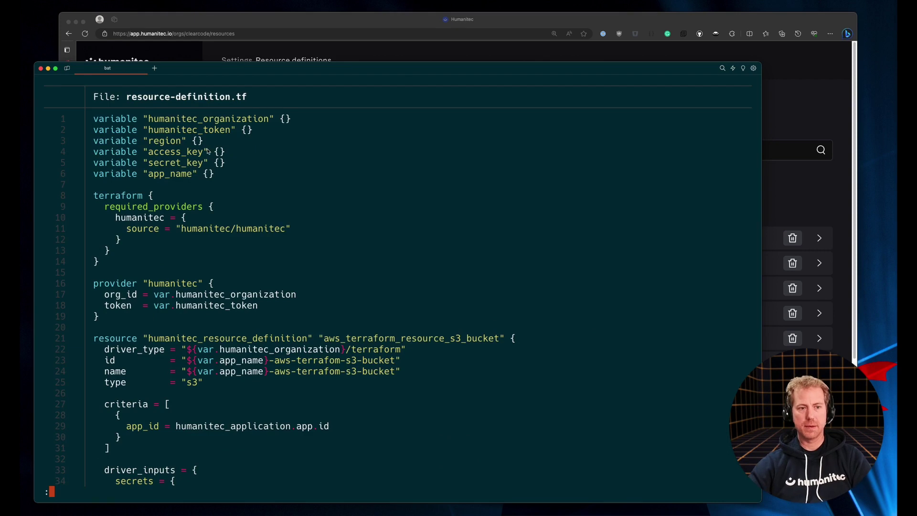
# - Examine the variables, the required humanitec provider source, and the provider's org_id and token settings in the Terraform file
pyautogui.moveTo(153, 119); pyautogui.dragTo(237, 172)
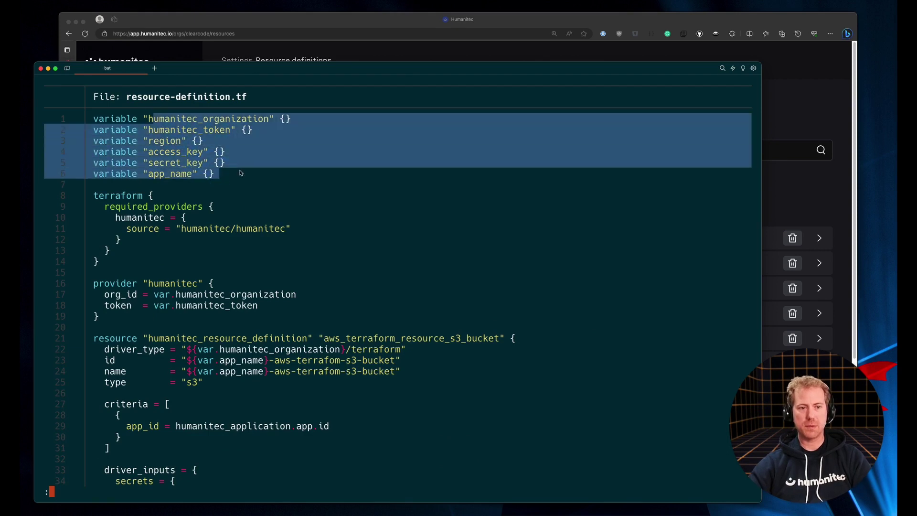
pyautogui.click(240, 173)
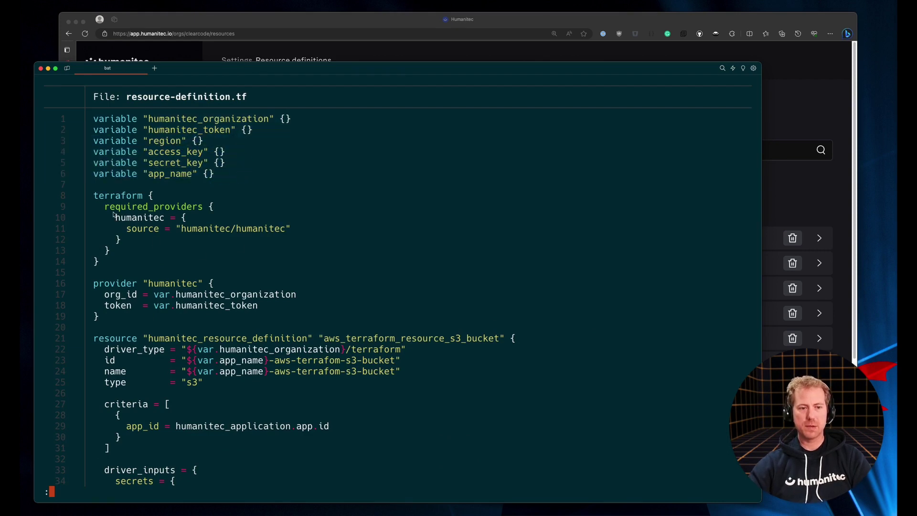
pyautogui.moveTo(114, 217); pyautogui.dragTo(302, 232)
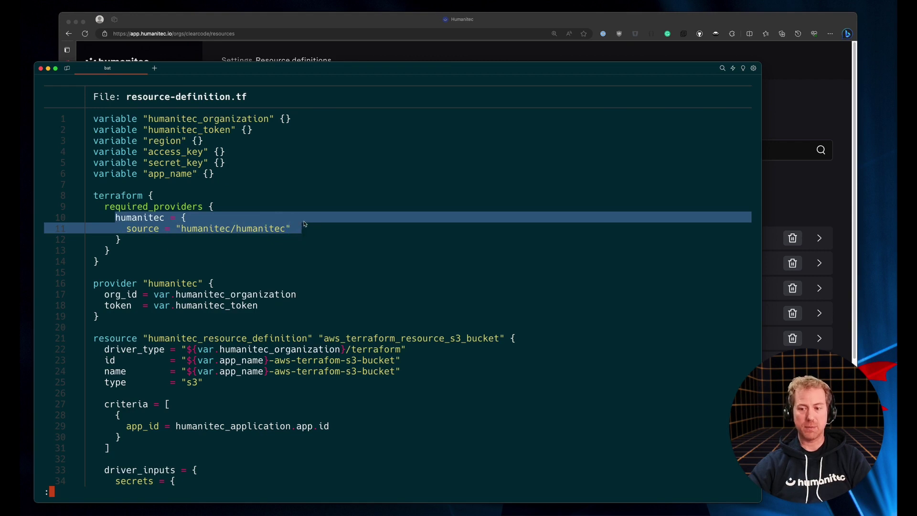
pyautogui.scroll(-5, 304, 224)
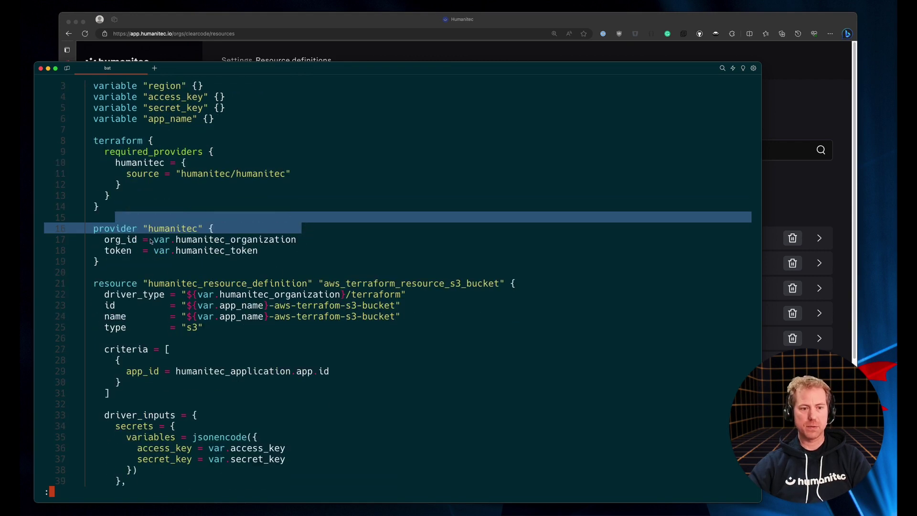
pyautogui.click(152, 241)
pyautogui.moveTo(105, 241); pyautogui.dragTo(268, 251)
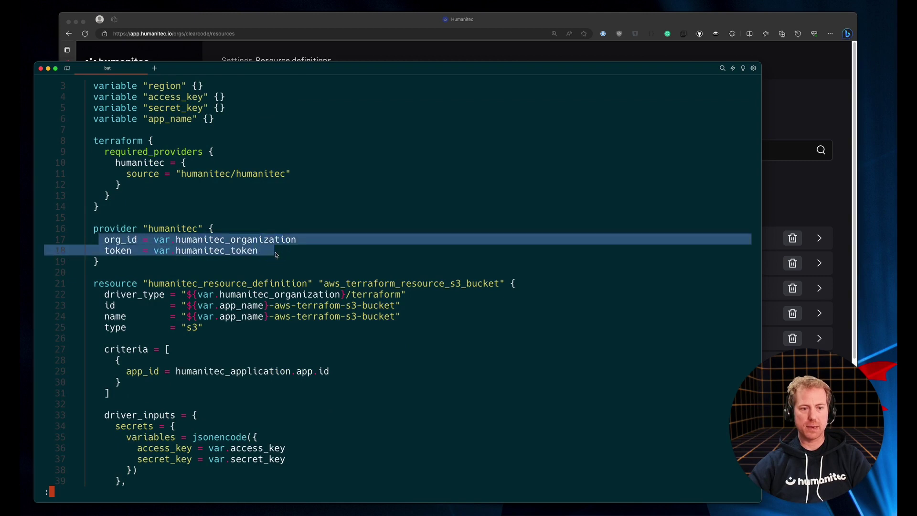
pyautogui.click(270, 254)
# - Examine the driver_type, id, name and type settings of the aws_terraform_resource_s3_bucket resource definition in the Terraform file
pyautogui.scroll(-4, 285, 293)
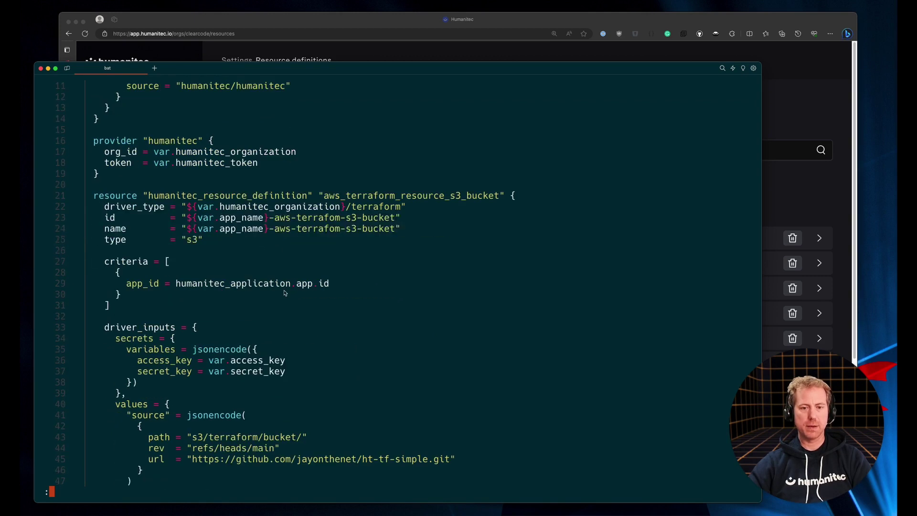
pyautogui.moveTo(143, 196); pyautogui.dragTo(500, 197)
pyautogui.click(337, 201)
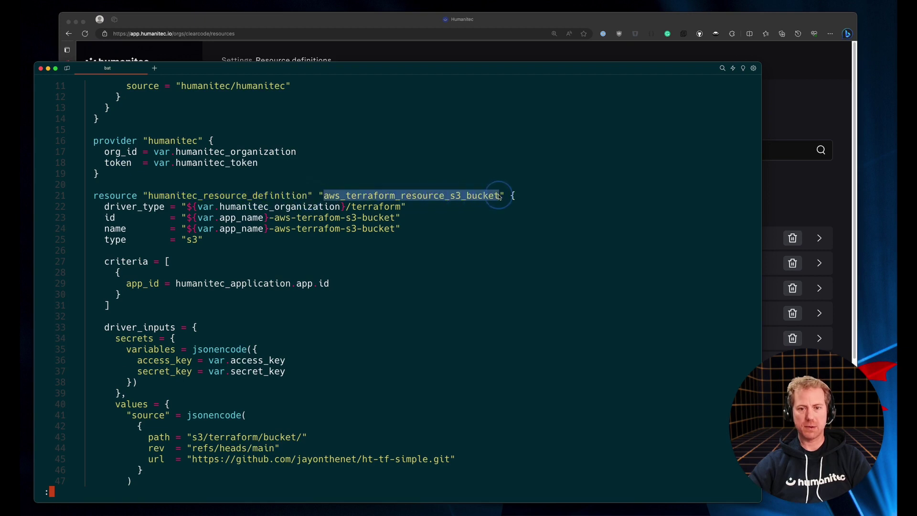
pyautogui.click(317, 242)
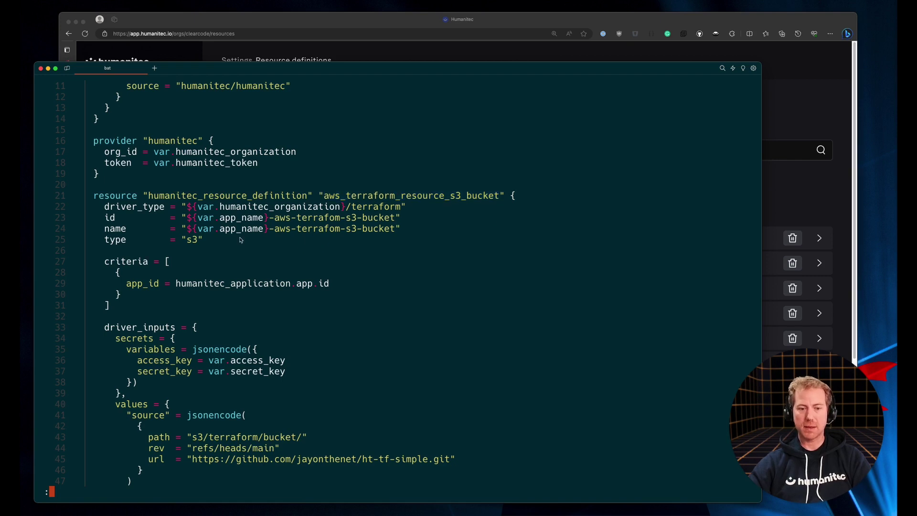
pyautogui.scroll(-2, 244, 238)
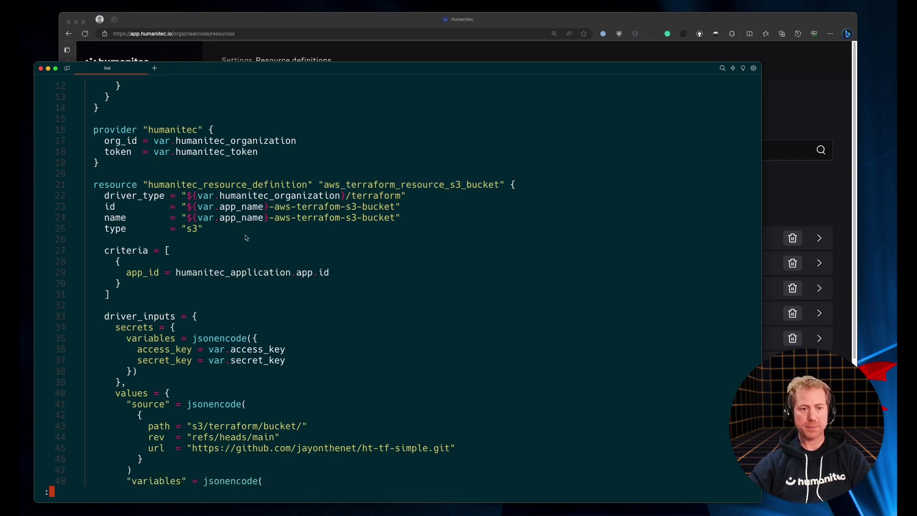
pyautogui.scroll(-2, 246, 238)
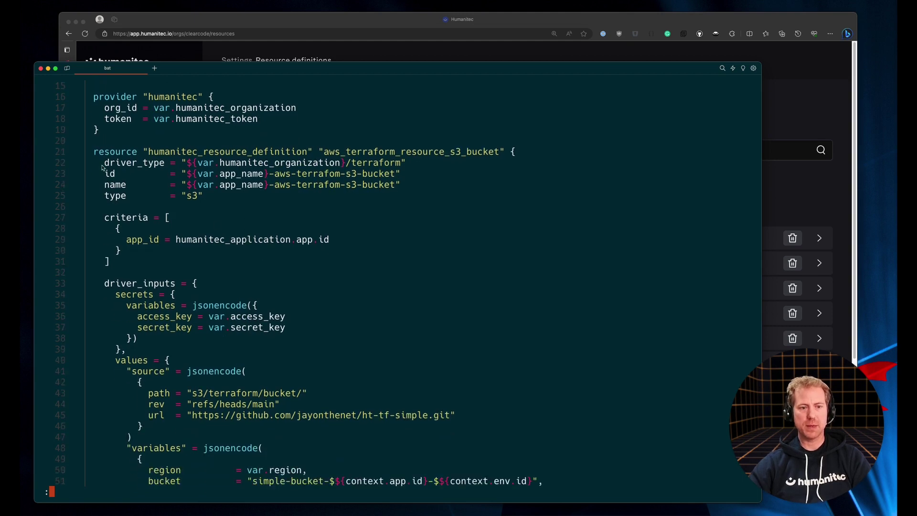
pyautogui.moveTo(105, 163); pyautogui.dragTo(422, 164)
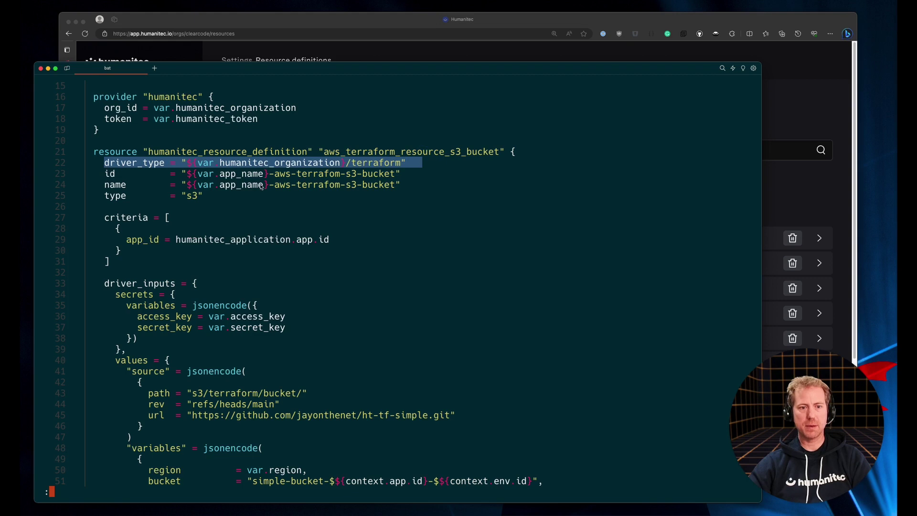
pyautogui.moveTo(105, 174); pyautogui.dragTo(242, 187)
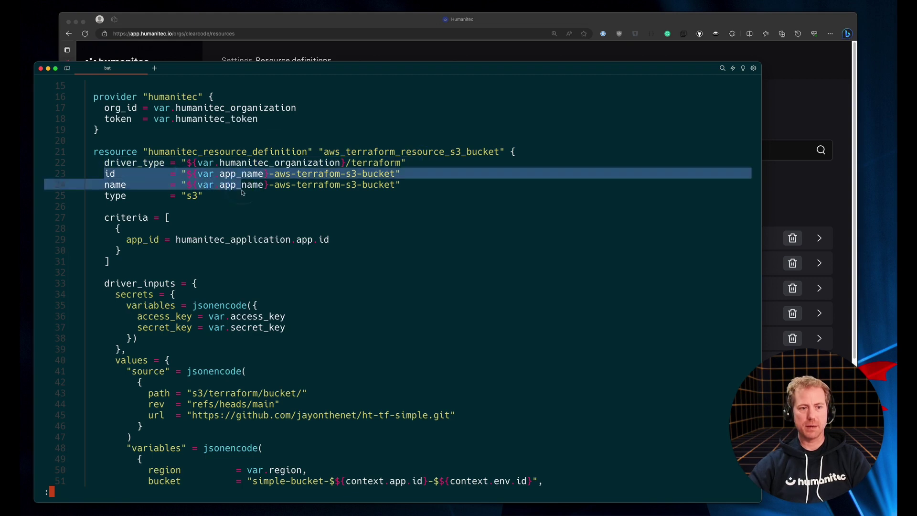
pyautogui.moveTo(105, 197); pyautogui.dragTo(219, 196)
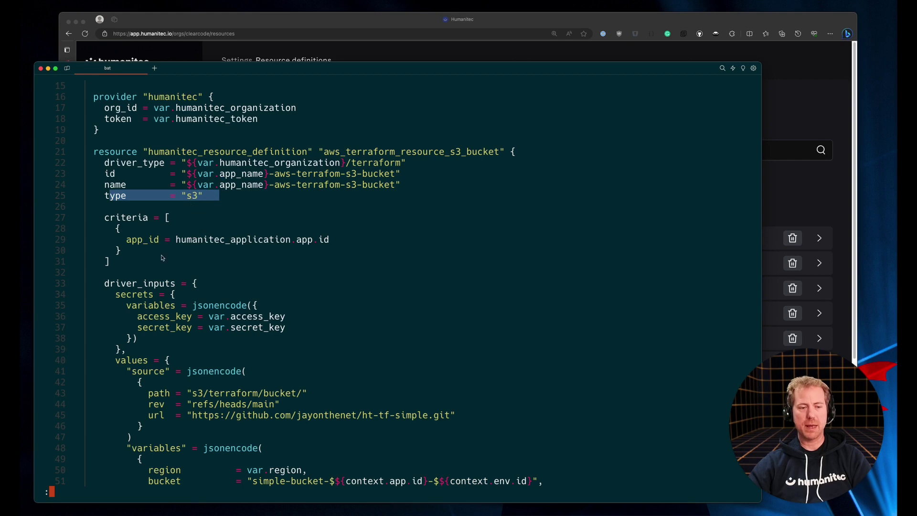
# - Examine the criteria and driver_inputs blocks through the end of the Terraform file, close it and clear the terminal
pyautogui.moveTo(116, 217); pyautogui.dragTo(243, 469)
pyautogui.scroll(-3, 242, 469)
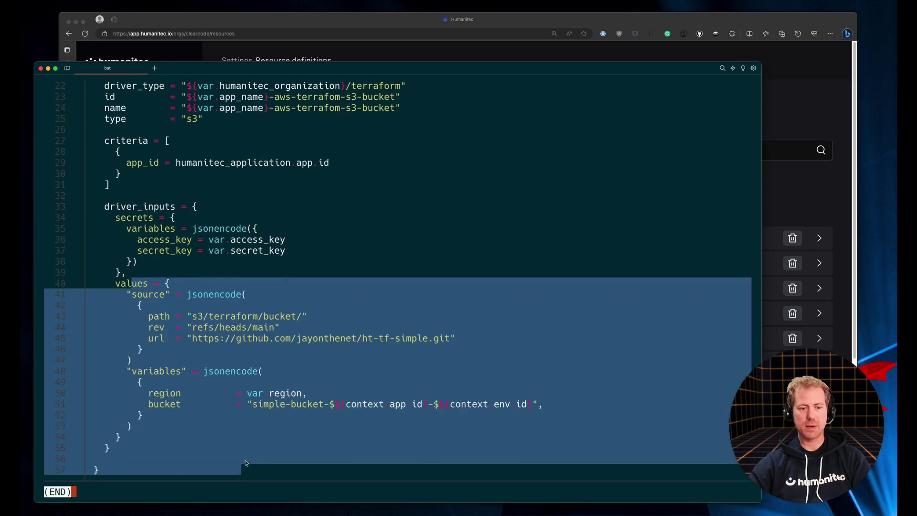
pyautogui.click(246, 464)
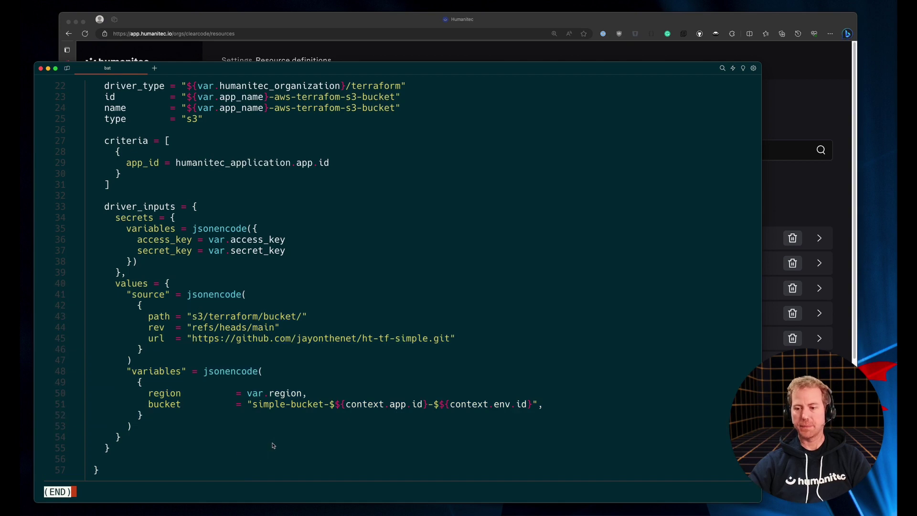
pyautogui.press('q')
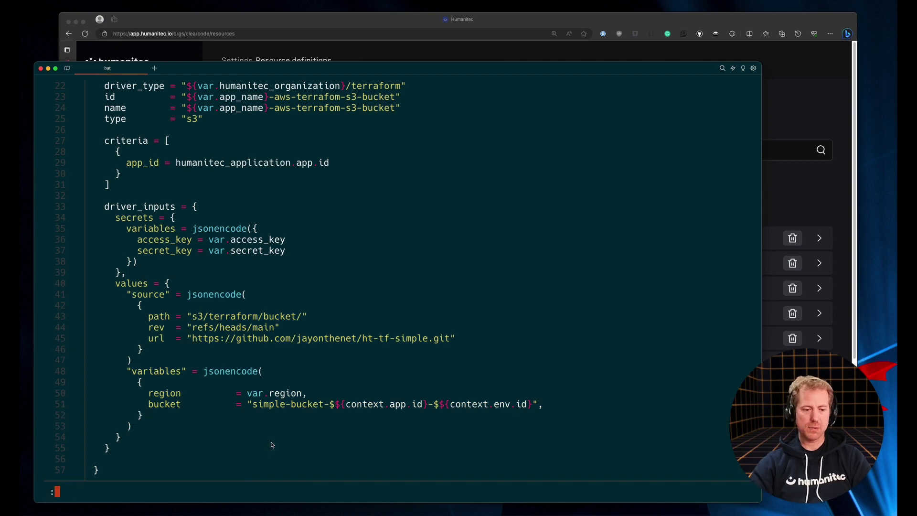
pyautogui.hotkey('ctrl', 'l')
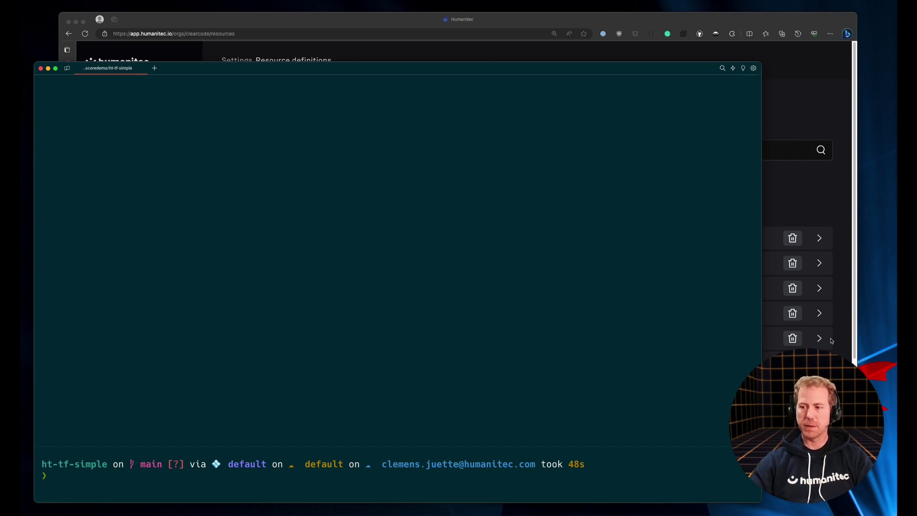
# - Switch to Humanitec and inspect the usage and matching criteria of the clusty resource definition
pyautogui.click(274, 19)
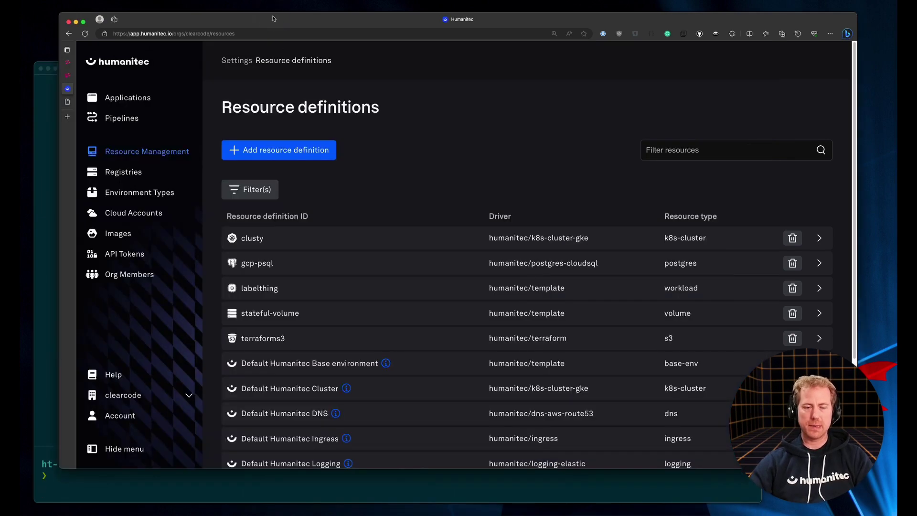
pyautogui.click(269, 240)
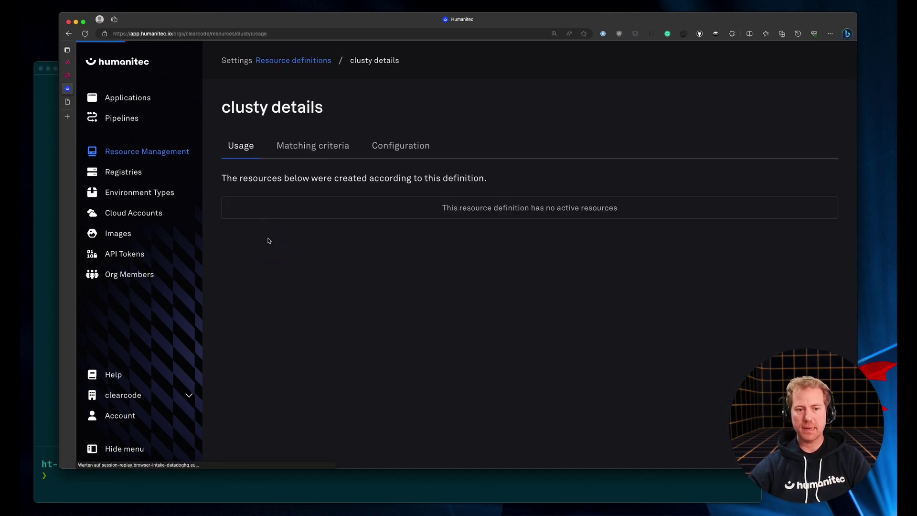
pyautogui.click(304, 151)
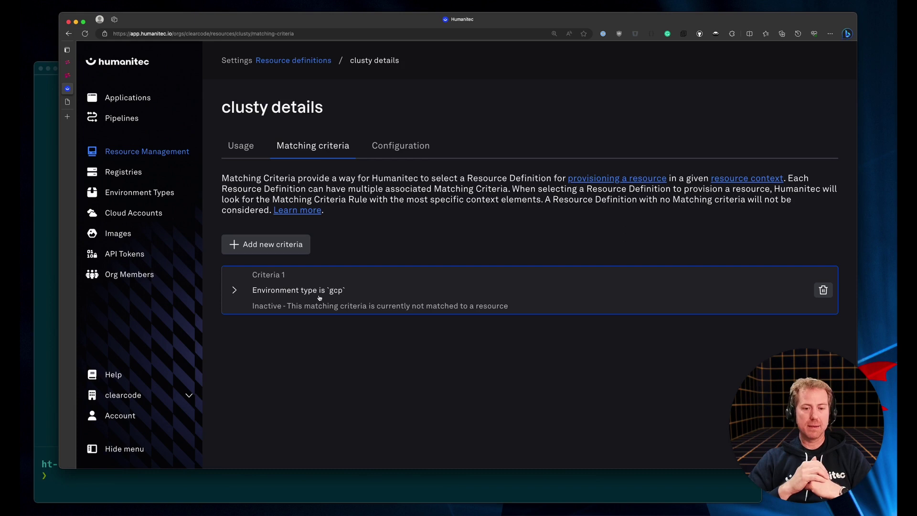
# - Draft a new matching criterion for clusty with Application ID set to whale
pyautogui.click(284, 246)
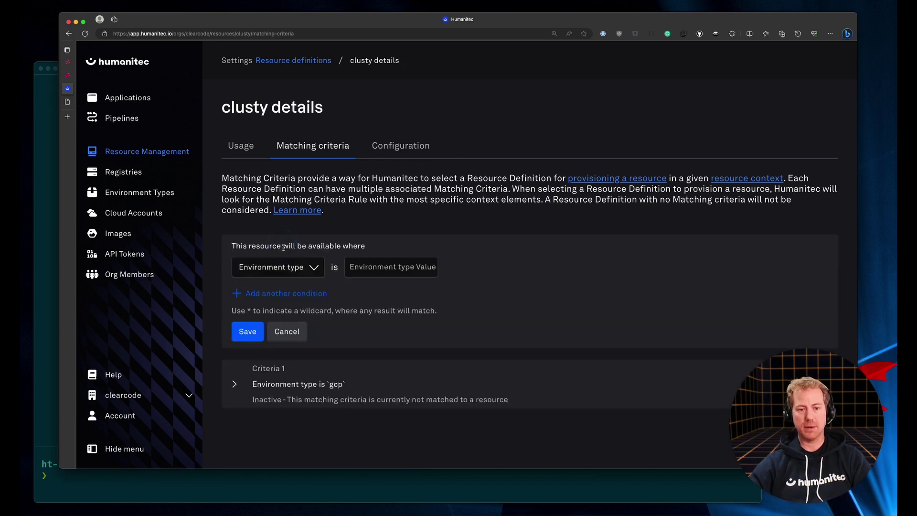
pyautogui.click(282, 274)
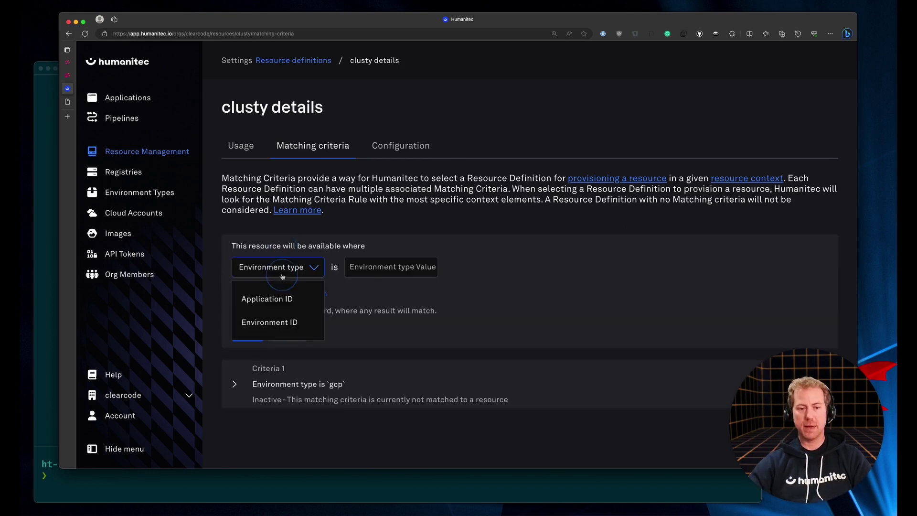
pyautogui.click(294, 300)
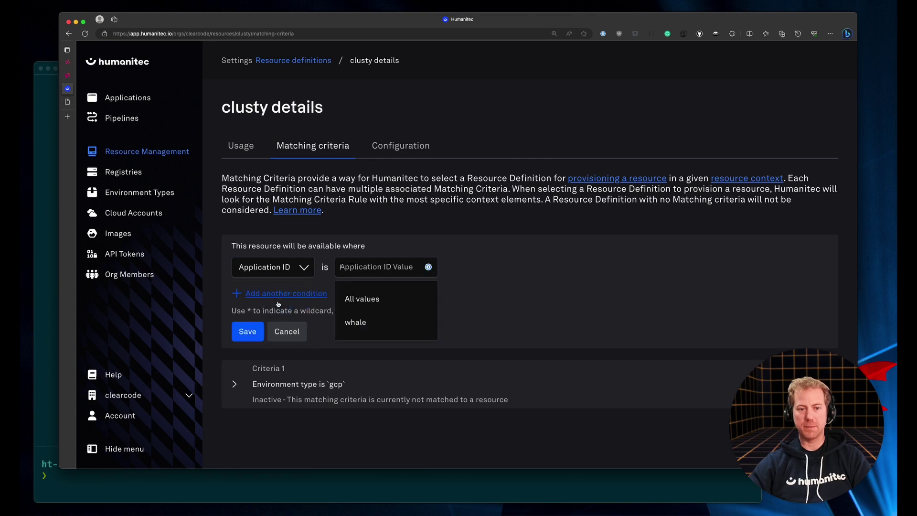
pyautogui.click(380, 321)
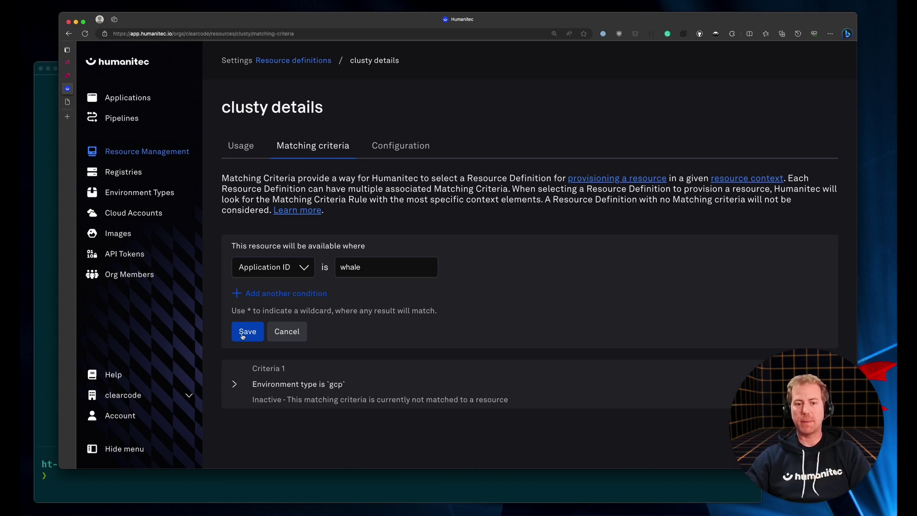
# - Switch back to the terminal in the ht-tf-simple directory
pyautogui.click(172, 487)
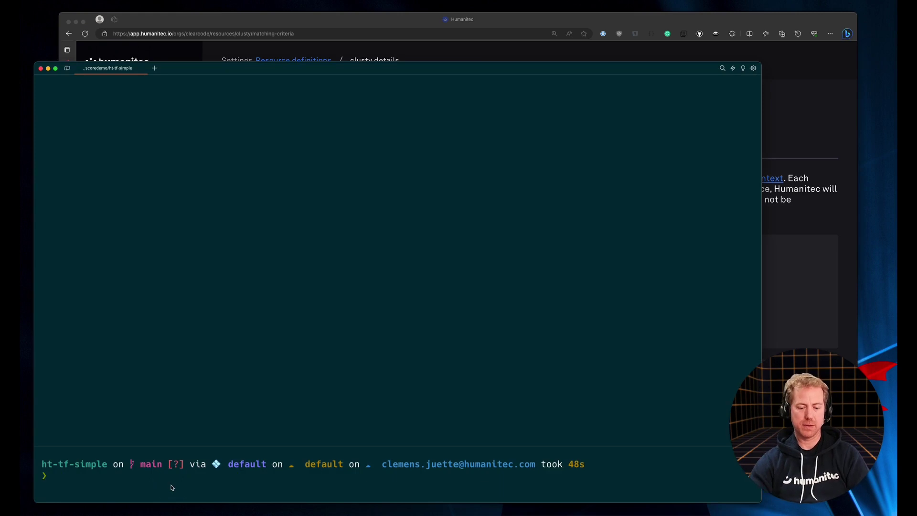
pyautogui.write('bat sco')
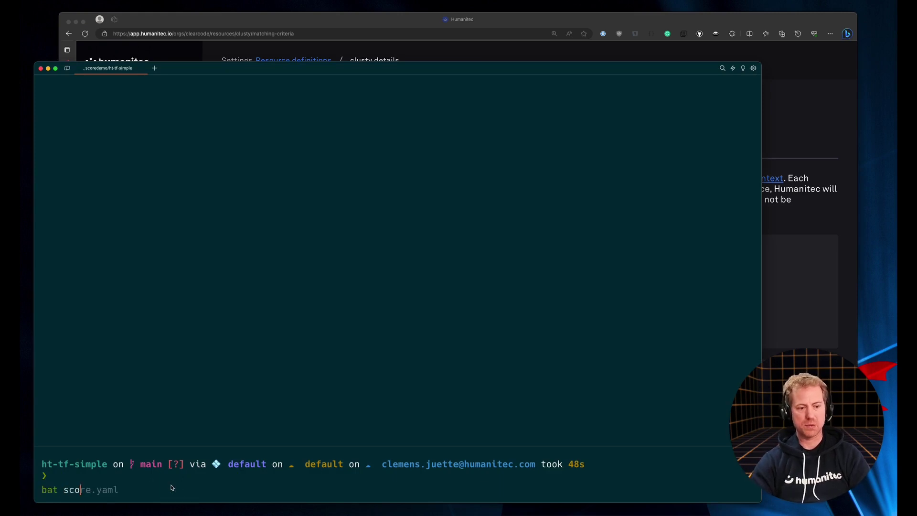
pyautogui.press('Right')
pyautogui.press('BackSpace')
pyautogui.press('BackSpace')
pyautogui.press('BackSpace')
pyautogui.press('BackSpace')
pyautogui.press('BackSpace')
pyautogui.press('BackSpace')
pyautogui.press('BackSpace')
pyautogui.press('BackSpace')
pyautogui.press('BackSpace')
pyautogui.press('BackSpace')
pyautogui.press('BackSpace')
pyautogui.press('BackSpace')
pyautogui.press('BackSpace')
pyautogui.press('BackSpace')
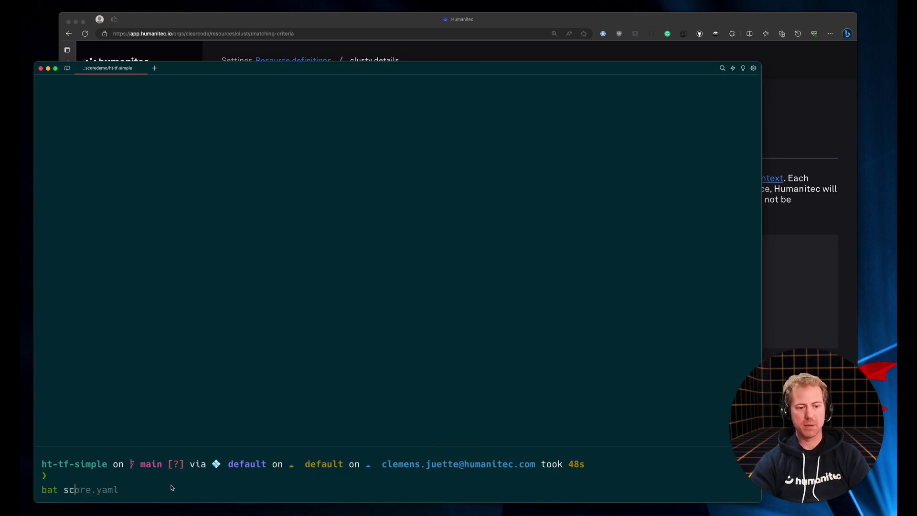
# - Move up to the parent scoredemo directory and display score.yaml with bat
pyautogui.write('cd ..')
pyautogui.press('Return')
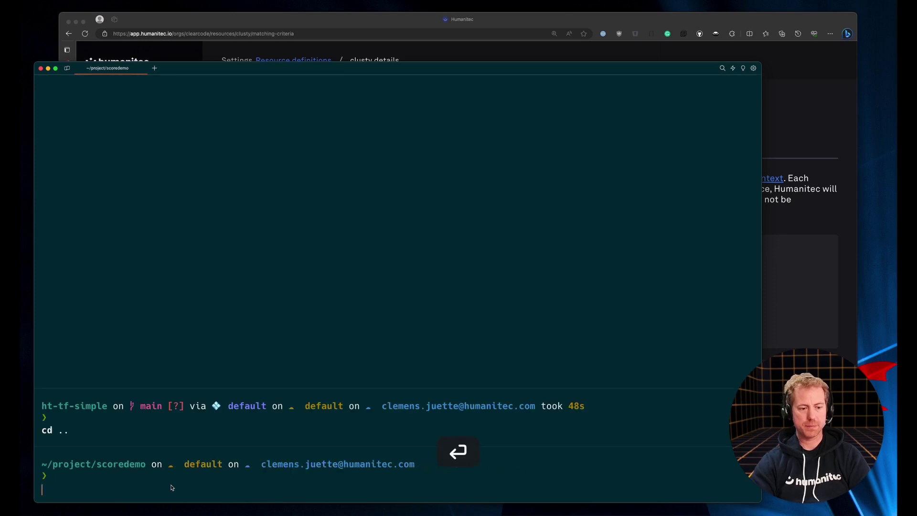
pyautogui.write('bat sc')
pyautogui.press('Right')
pyautogui.press('Return')
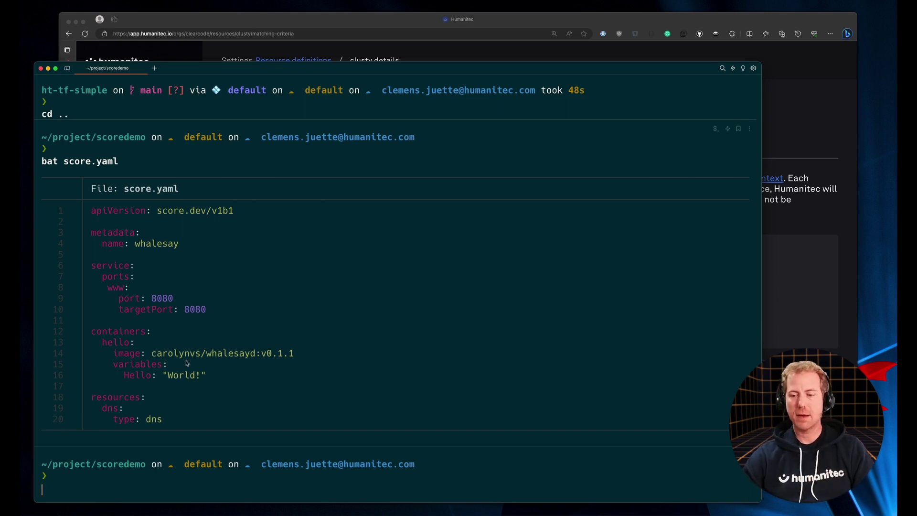
# - Switch to Humanitec and open the whale application from the applications list
pyautogui.click(387, 24)
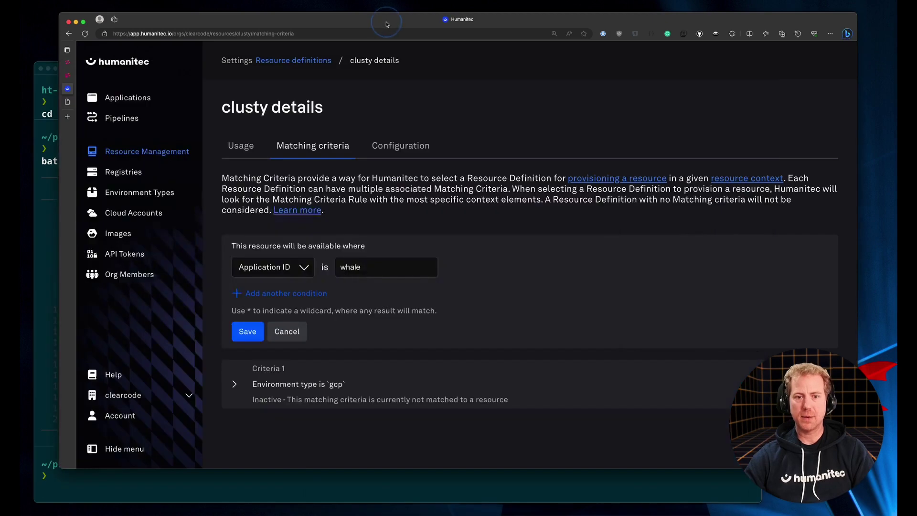
pyautogui.click(123, 97)
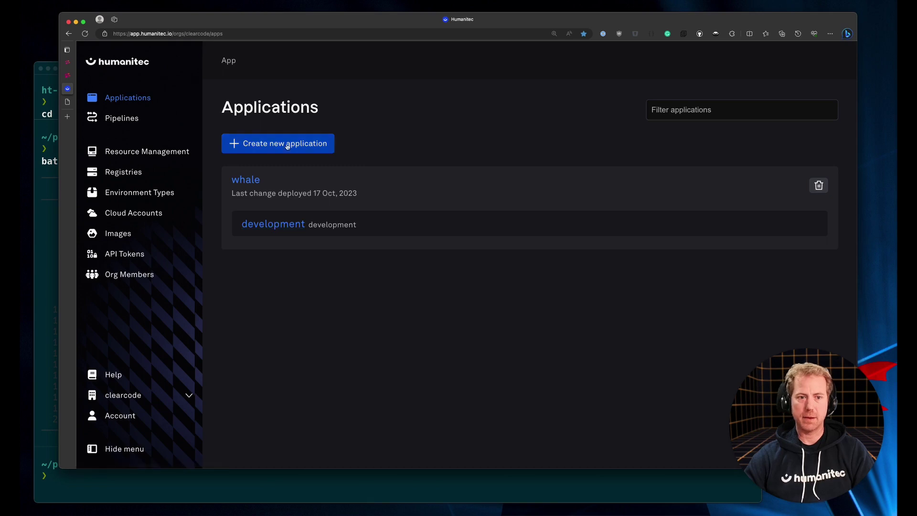
pyautogui.click(252, 185)
# - Create a new whale environment cloned from Development, with environment type gcp and environment ID Staging
pyautogui.click(286, 201)
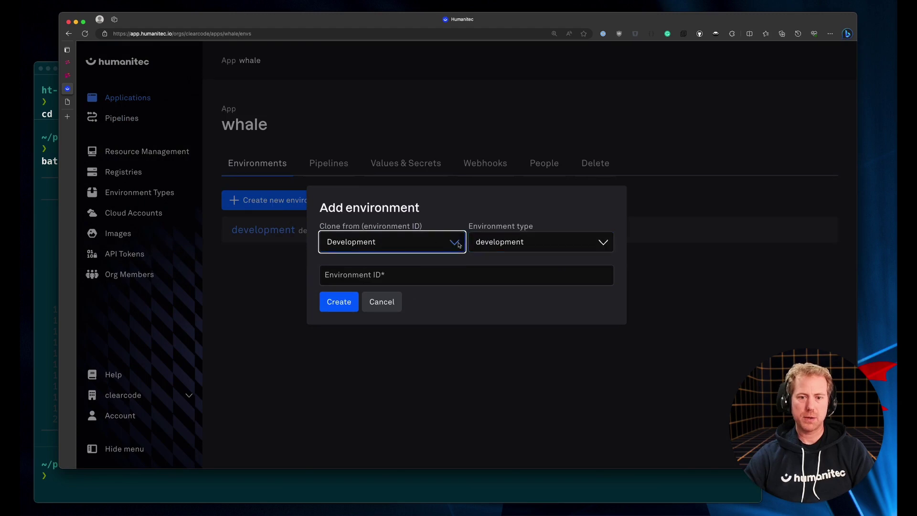
pyautogui.click(479, 243)
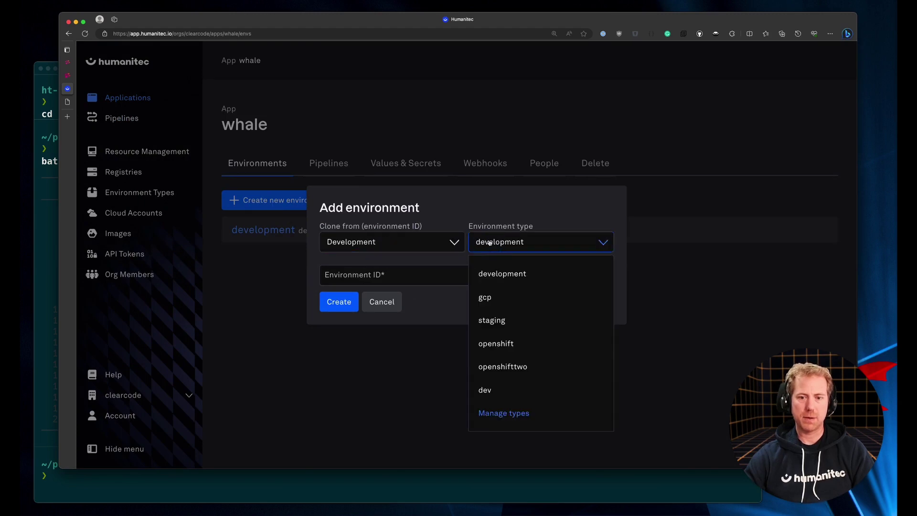
pyautogui.click(511, 296)
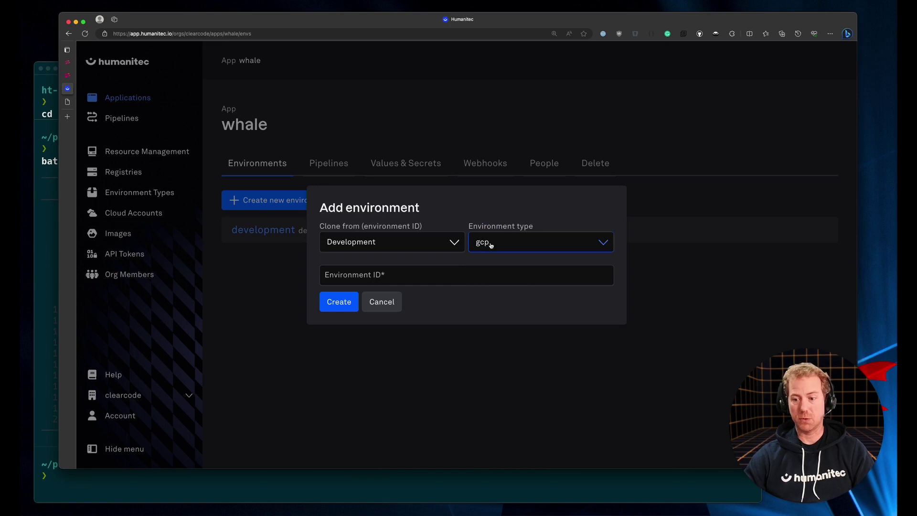
pyautogui.click(432, 277)
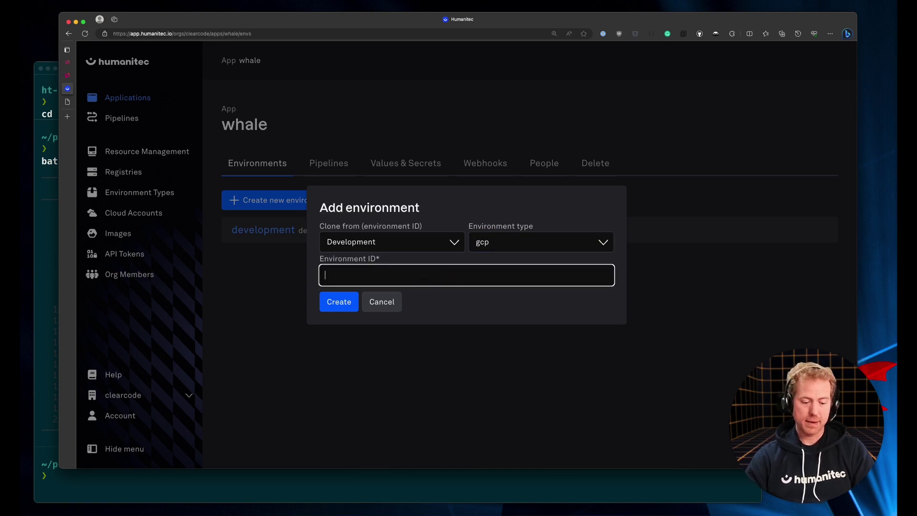
pyautogui.write('St')
pyautogui.write('aging')
pyautogui.press('BackSpace')
pyautogui.press('BackSpace')
pyautogui.press('BackSpace')
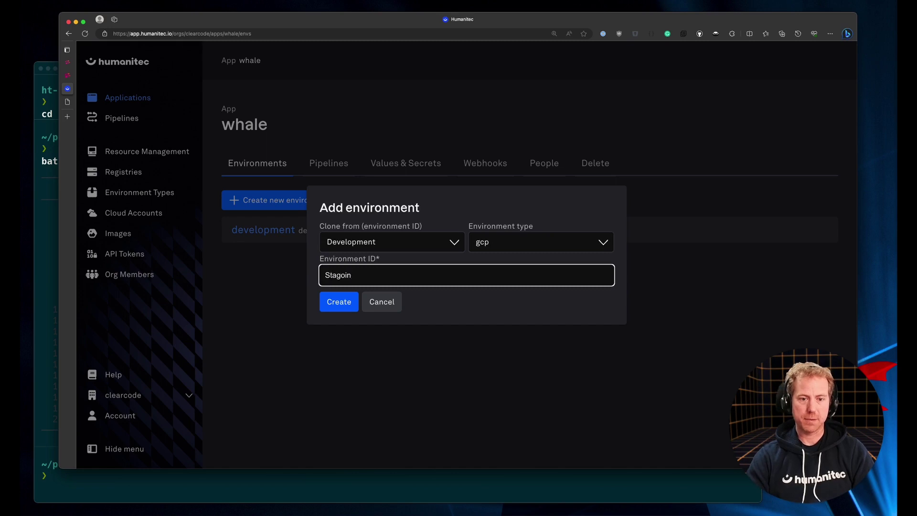
pyautogui.write('e')
pyautogui.write('ing')
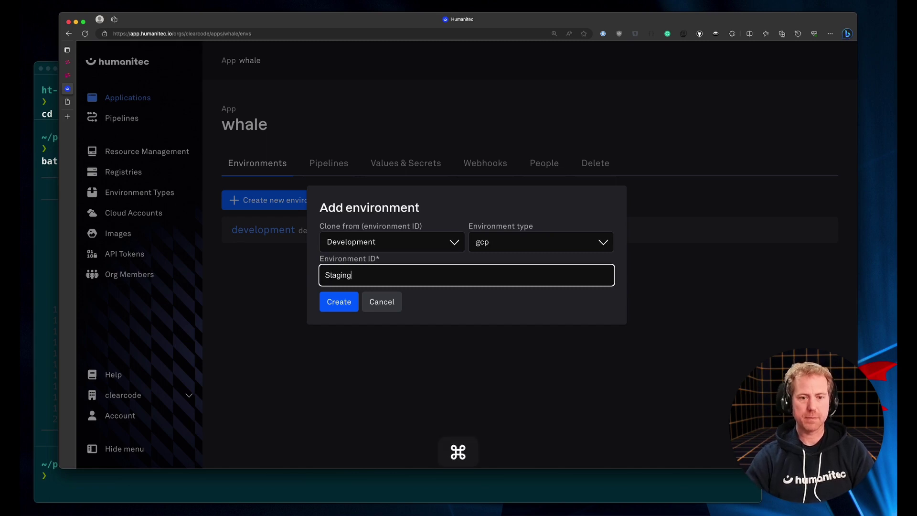
pyautogui.press('super+Return')
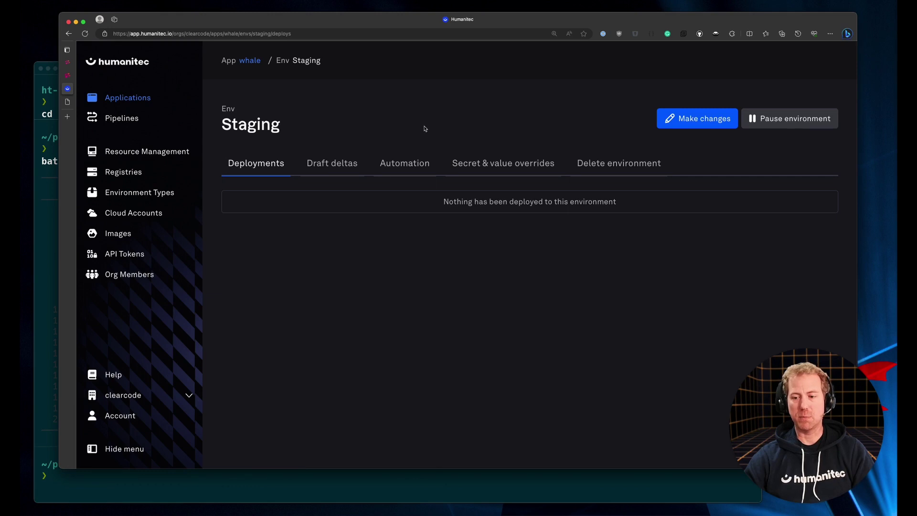
# - View the pipeline runs and return to the applications list to check the whale application's environments
pyautogui.click(122, 121)
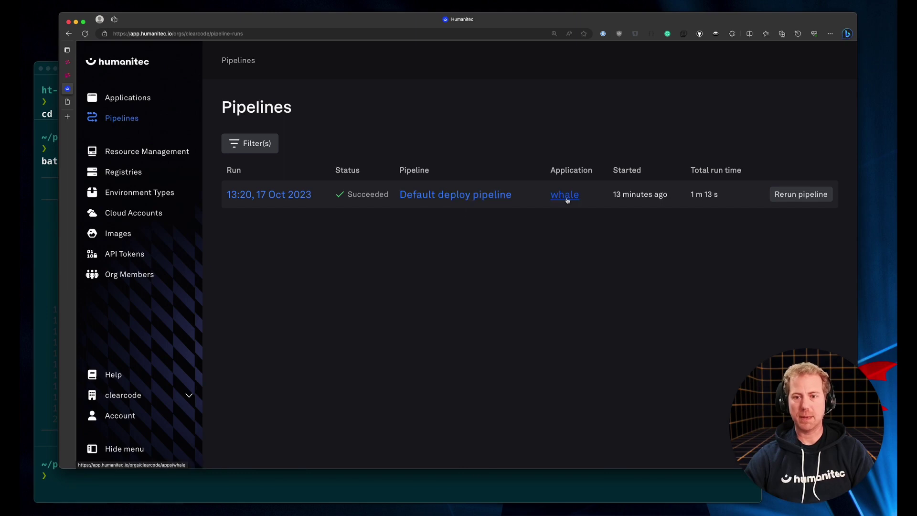
pyautogui.click(127, 99)
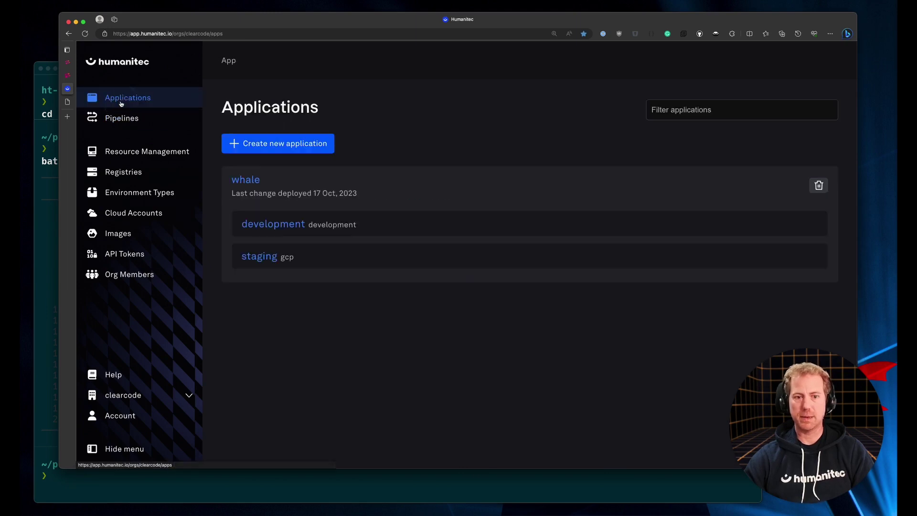
# - Open the whale application and view its list of pipelines
pyautogui.click(249, 180)
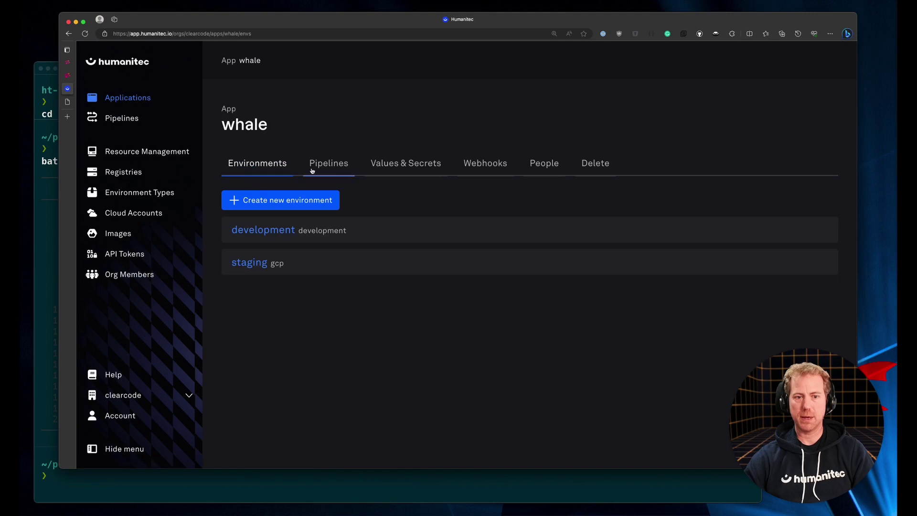
pyautogui.click(329, 167)
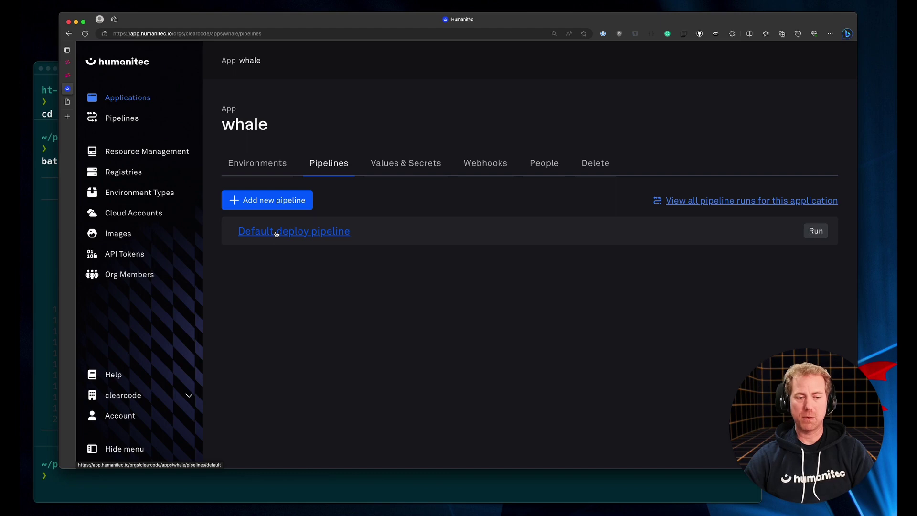
# - Switch to the terminal, clear its output and display pipeline.sh with bat
pyautogui.click(253, 480)
pyautogui.hotkey('ctrl', 'l')
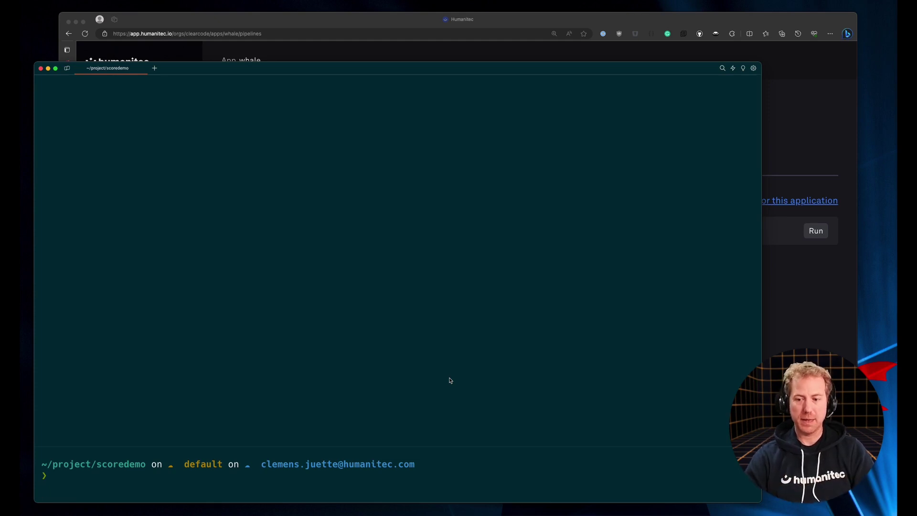
pyautogui.write('ba')
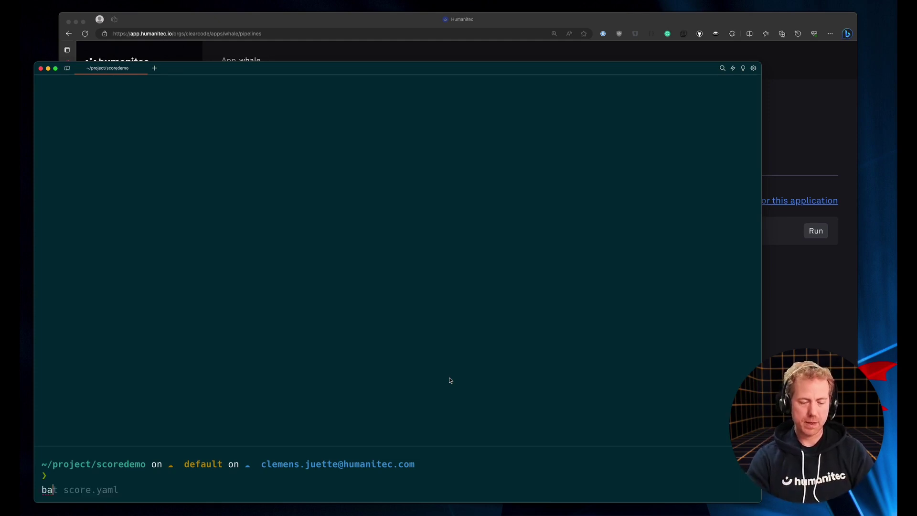
pyautogui.write('t pi')
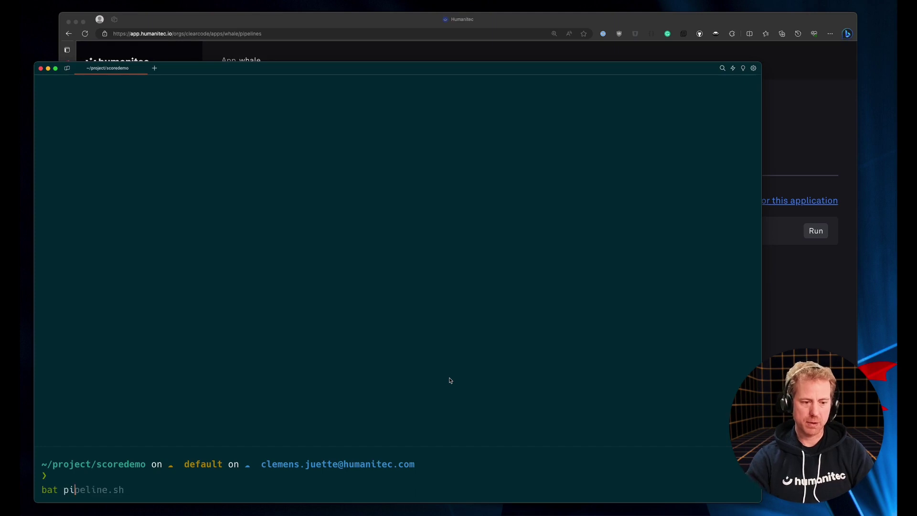
pyautogui.press('Right')
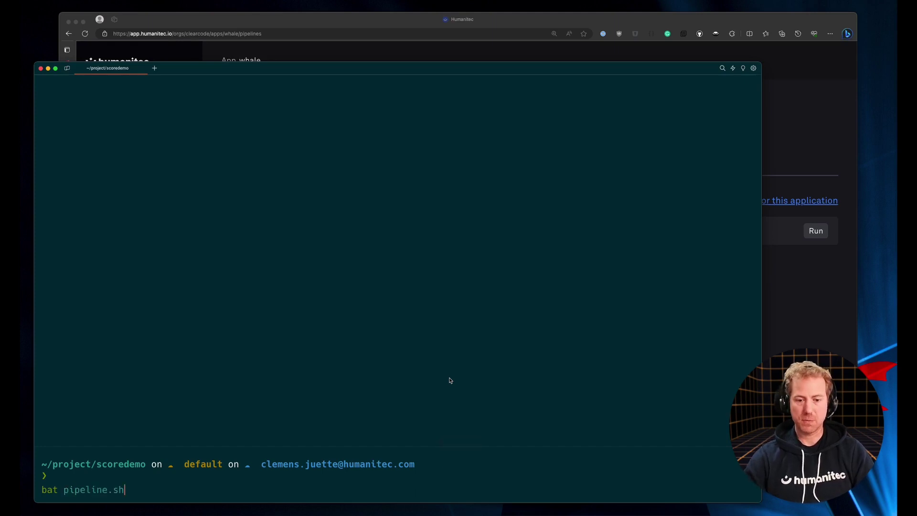
pyautogui.press('Return')
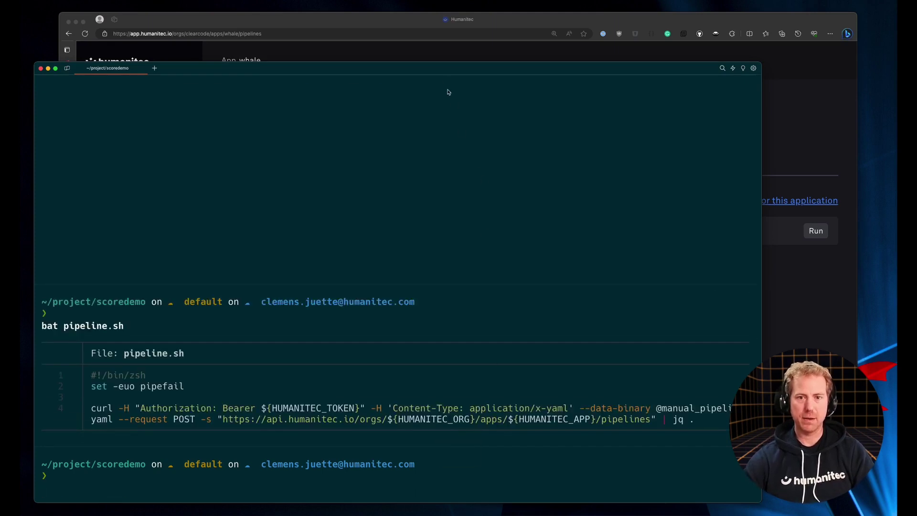
pyautogui.moveTo(442, 70); pyautogui.dragTo(444, 9)
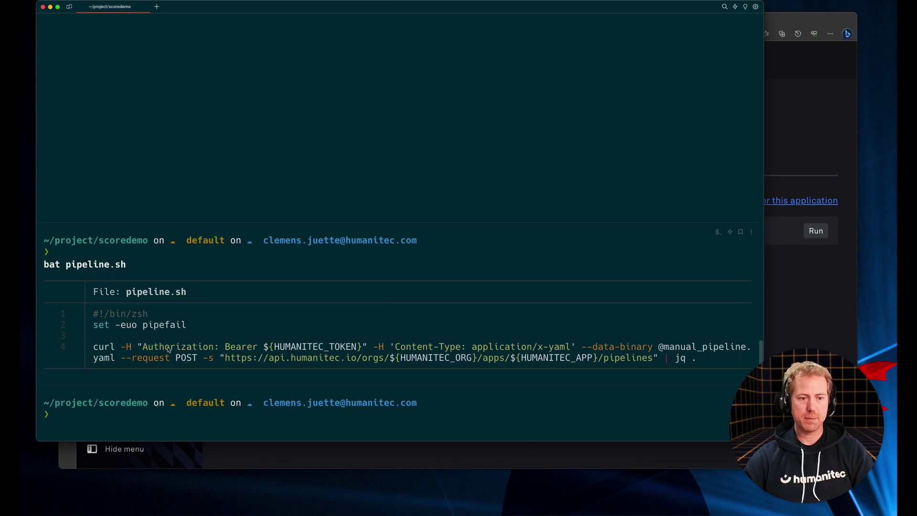
# - Examine the curl command in pipeline.sh: authorization header, content type, manual_pipeline.yaml data file, POST request URL and jq output
pyautogui.moveTo(95, 347); pyautogui.dragTo(131, 348)
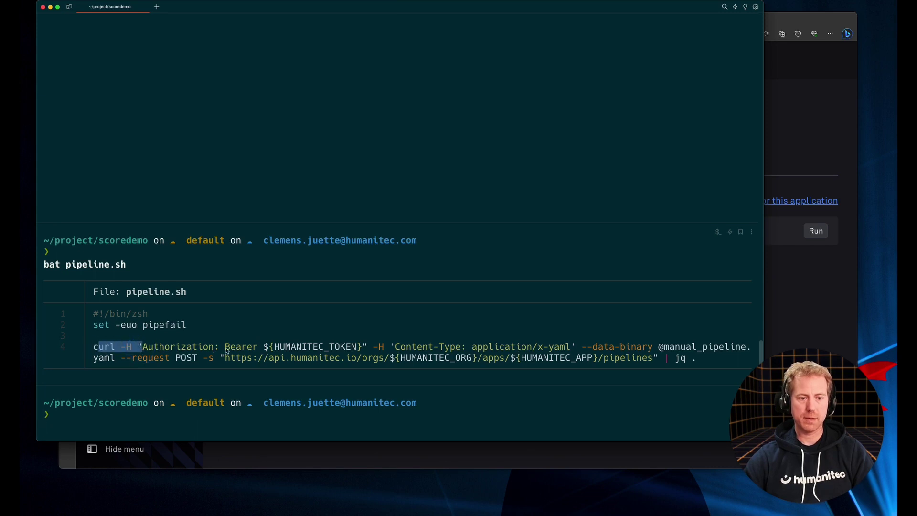
pyautogui.moveTo(229, 347); pyautogui.dragTo(360, 350)
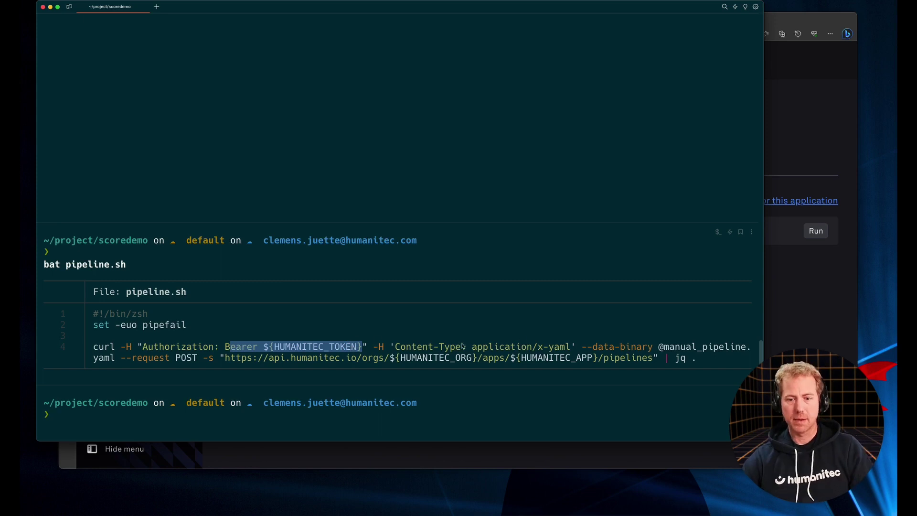
pyautogui.click(421, 352)
pyautogui.moveTo(422, 352); pyautogui.dragTo(588, 348)
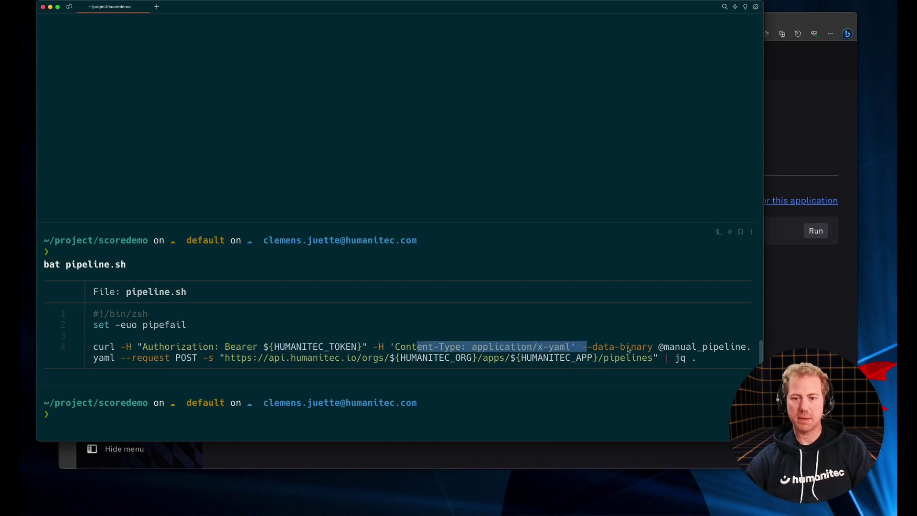
pyautogui.moveTo(660, 347); pyautogui.dragTo(743, 348)
pyautogui.moveTo(148, 359); pyautogui.dragTo(217, 359)
pyautogui.moveTo(319, 358); pyautogui.dragTo(650, 359)
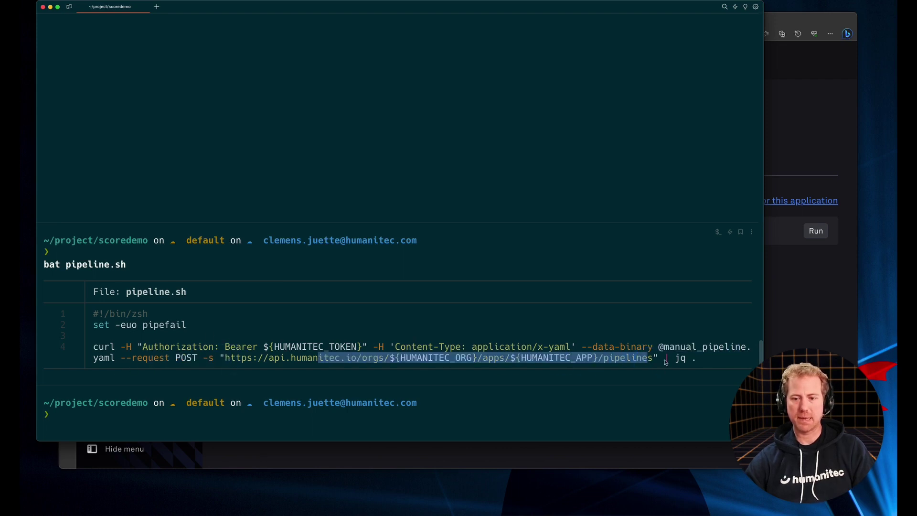
pyautogui.click(543, 408)
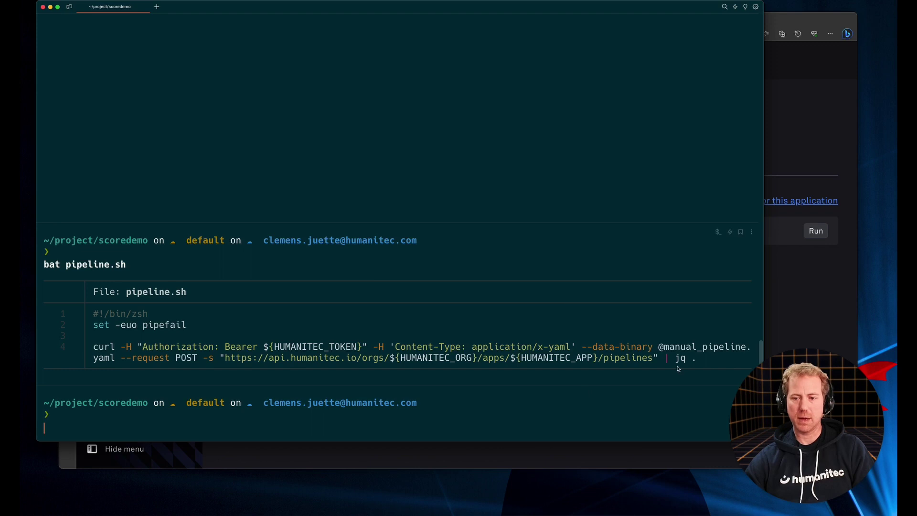
pyautogui.moveTo(674, 359); pyautogui.dragTo(698, 359)
pyautogui.click(577, 418)
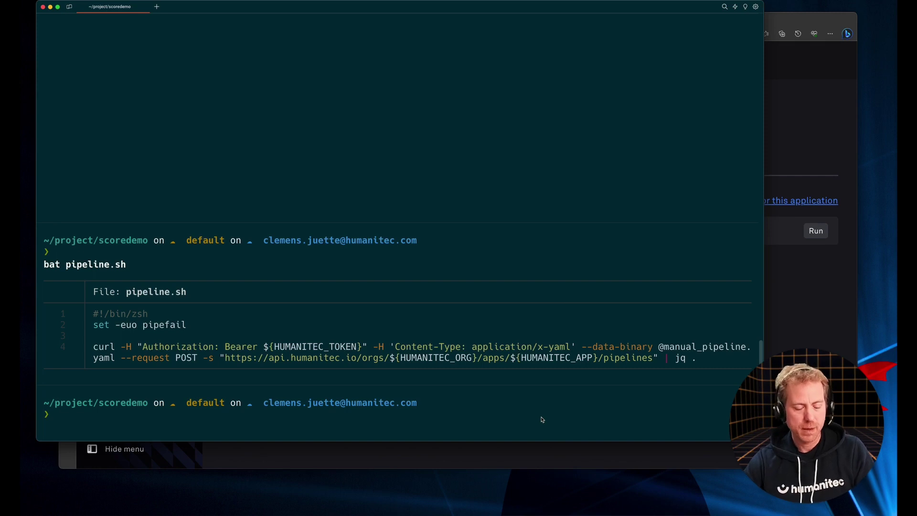
# - Run ./pipeline.sh to create the manual deployment pipeline for the whale application
pyautogui.write('./pip')
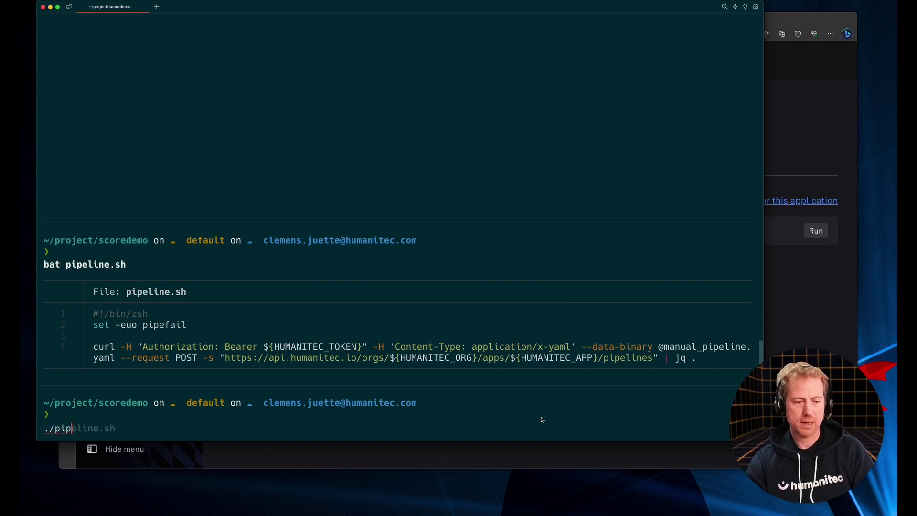
pyautogui.press('Tab')
pyautogui.press('Return')
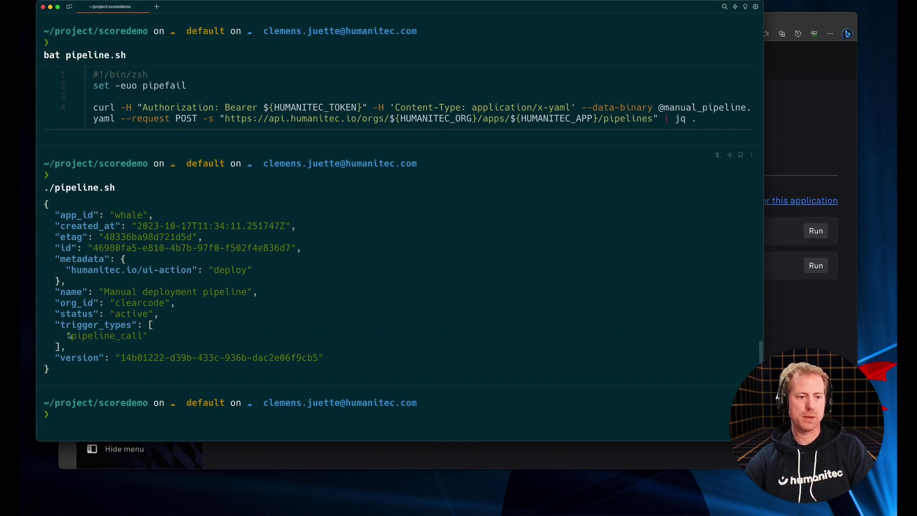
# - Switch to Humanitec and review the Manual deployment pipeline's YAML definition, from its inputs to its deploy steps
pyautogui.click(354, 456)
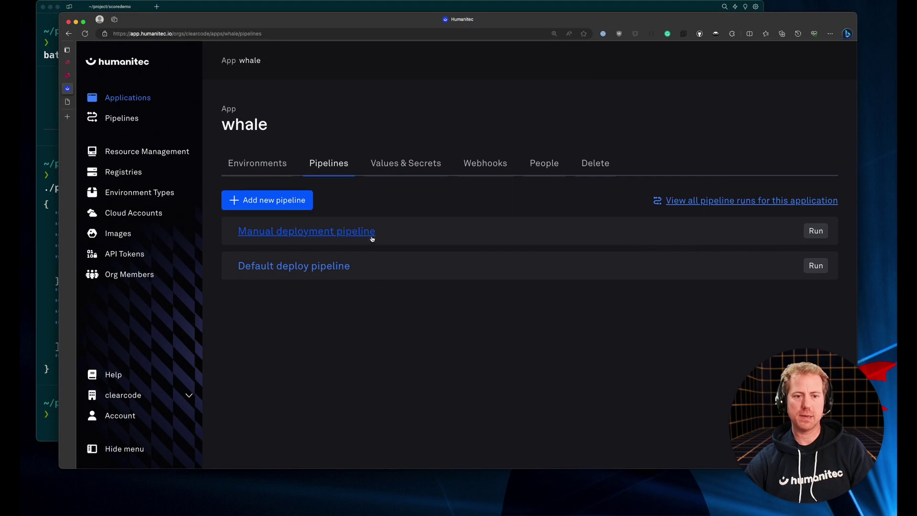
pyautogui.click(306, 235)
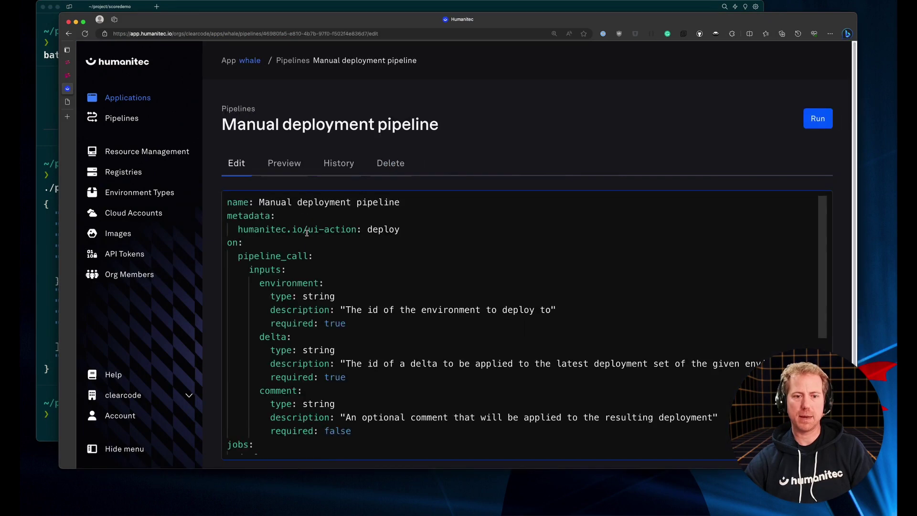
pyautogui.scroll(-5, 368, 264)
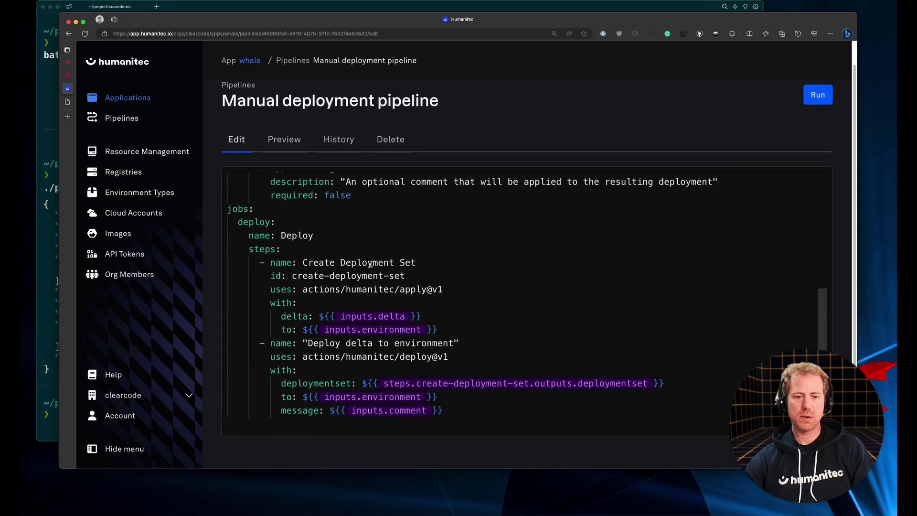
pyautogui.scroll(5, 372, 264)
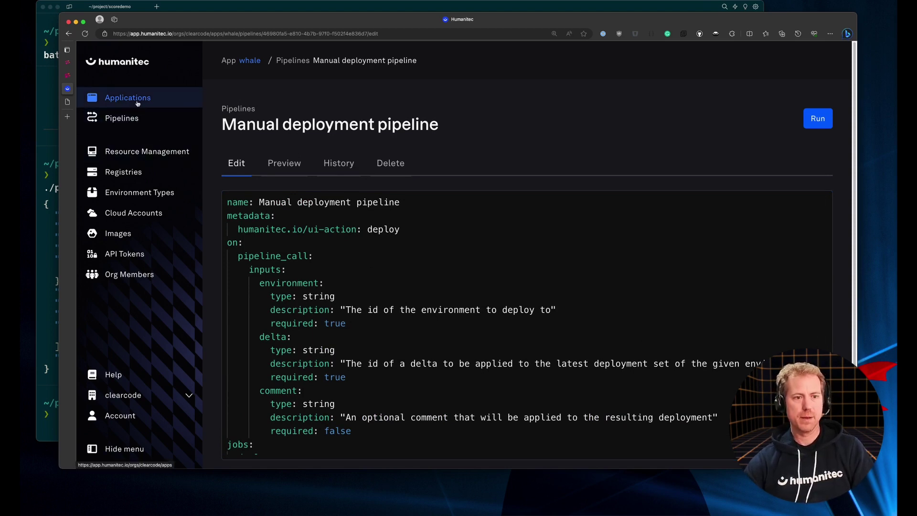
# - Clone the whale application's active Development deployment to Staging as a draft that adds the whalesay workload
pyautogui.click(251, 62)
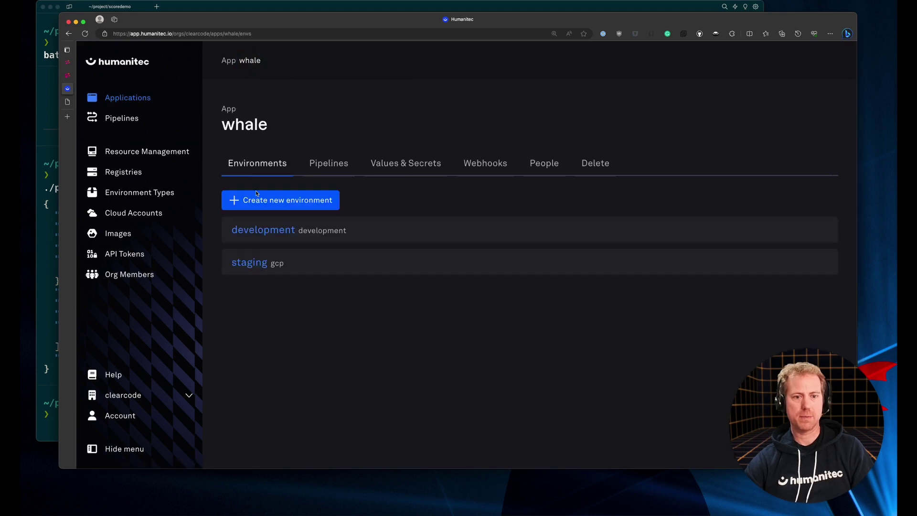
pyautogui.click(262, 231)
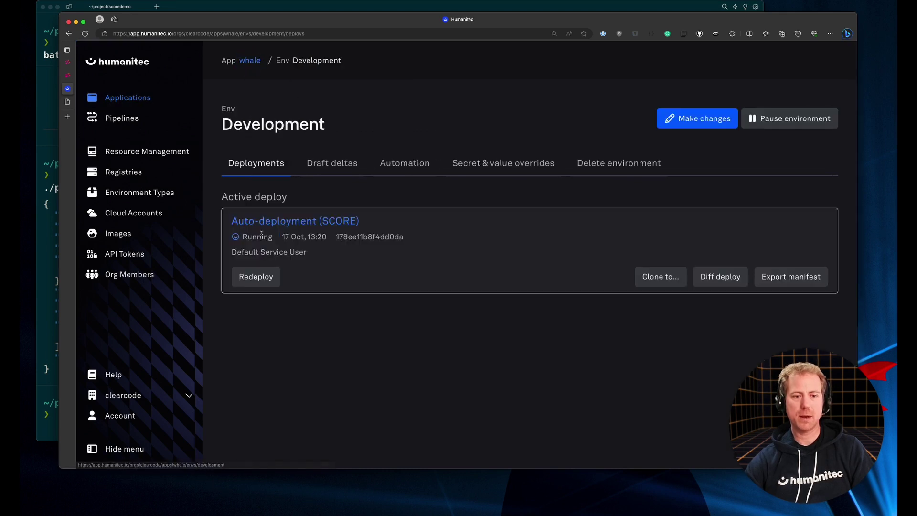
pyautogui.click(658, 280)
pyautogui.click(652, 323)
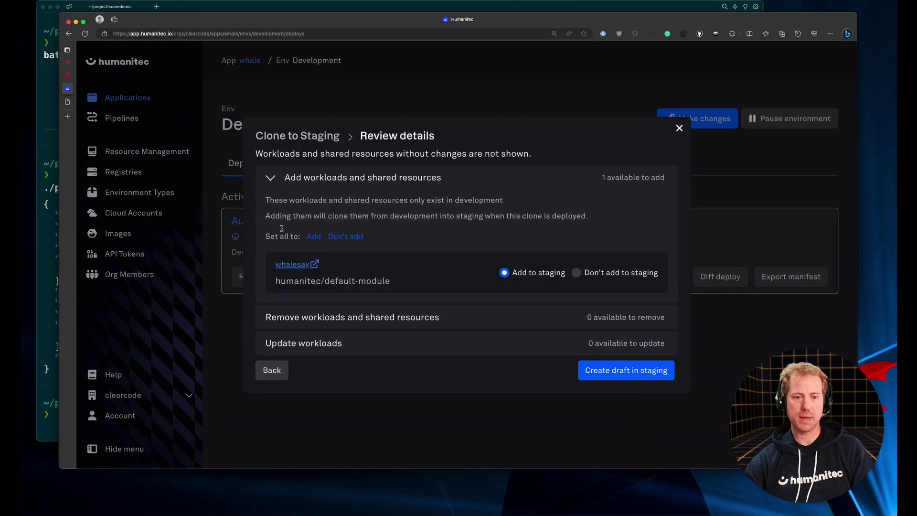
pyautogui.click(631, 377)
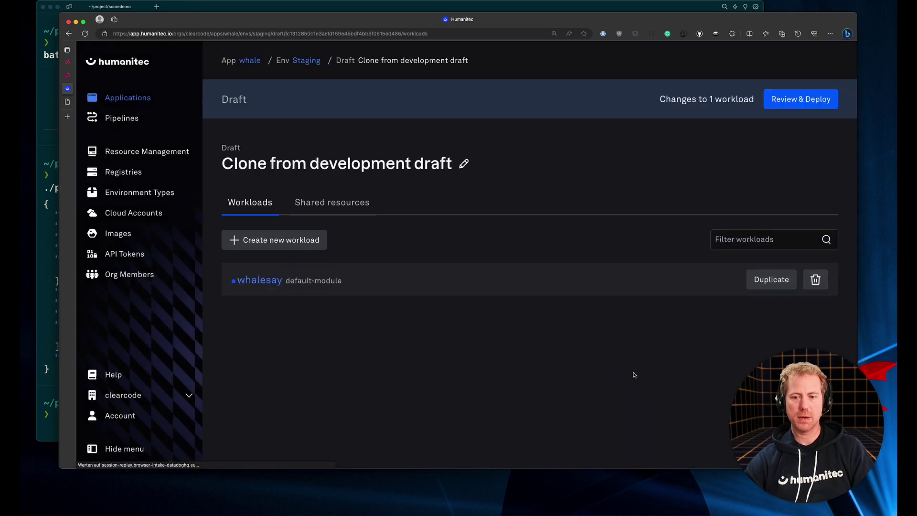
# - Review the YAML changes of the clone from development draft and proceed to the pipeline details
pyautogui.click(801, 101)
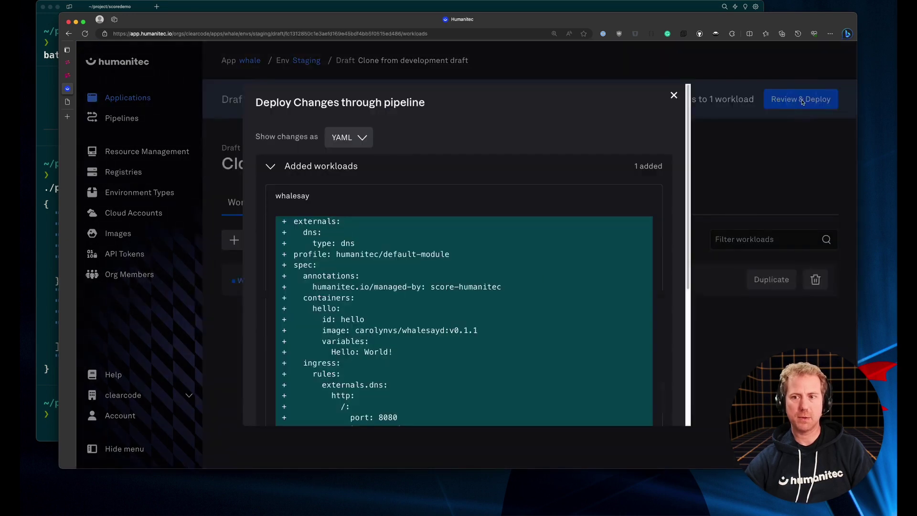
pyautogui.scroll(-5, 399, 253)
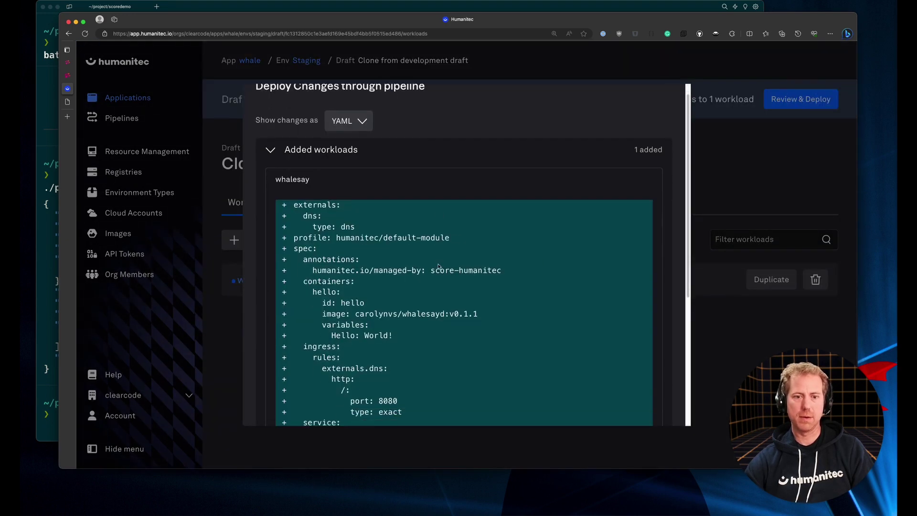
pyautogui.scroll(-2, 400, 235)
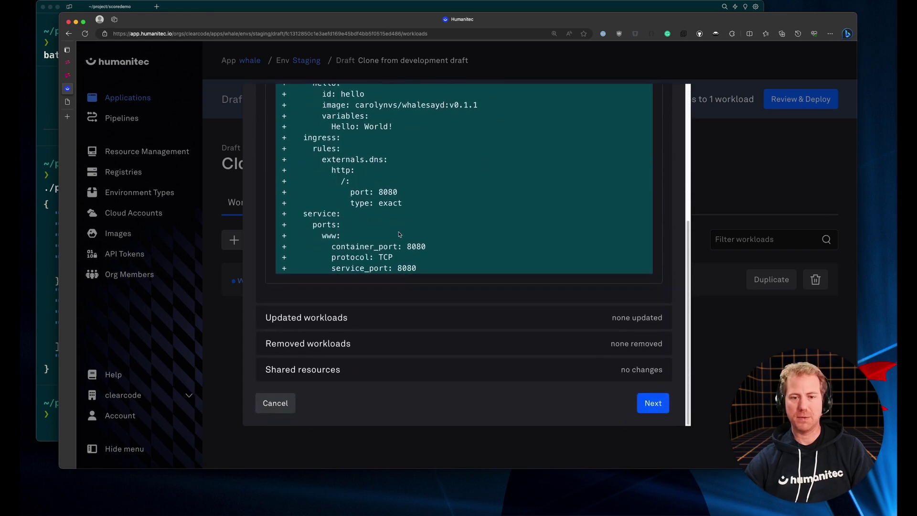
pyautogui.click(652, 403)
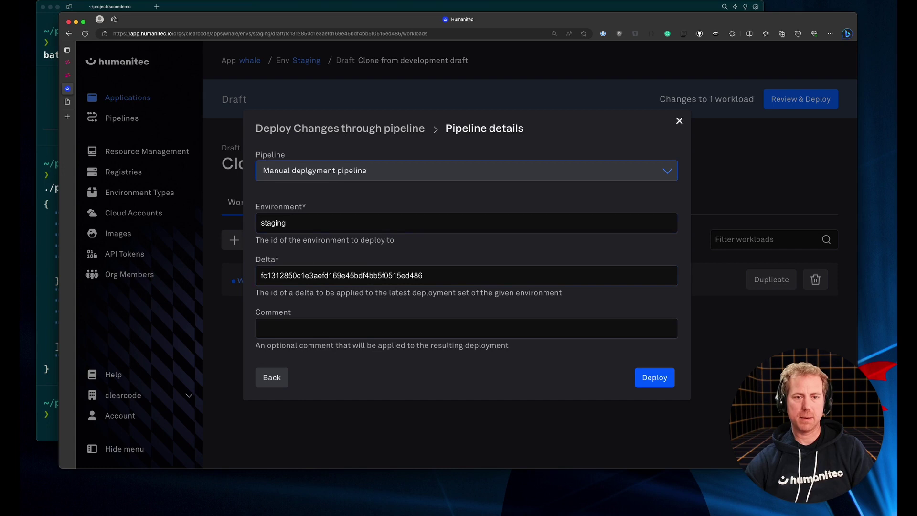
# - Deploy the draft to staging through the Manual deployment pipeline with the comment "Manual progression"
pyautogui.click(313, 334)
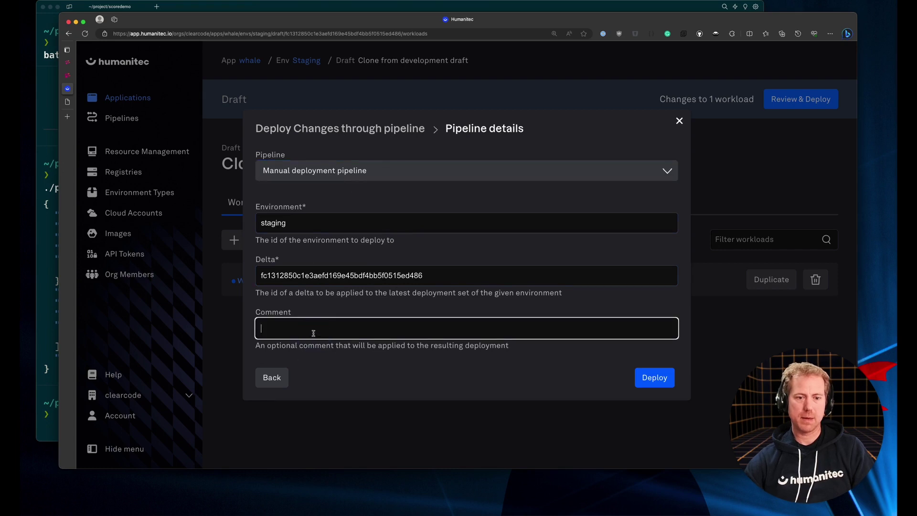
pyautogui.write('Manual')
pyautogui.press('BackSpace')
pyautogui.press('BackSpace')
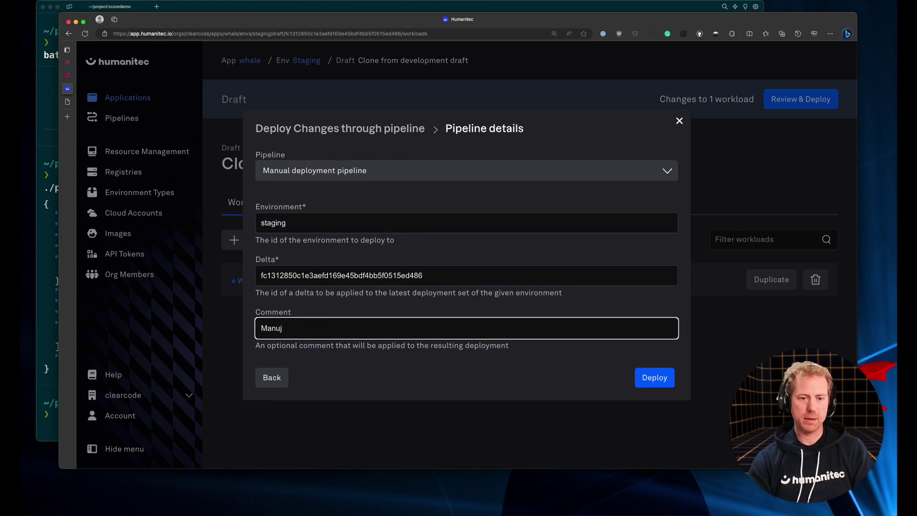
pyautogui.write('al progression')
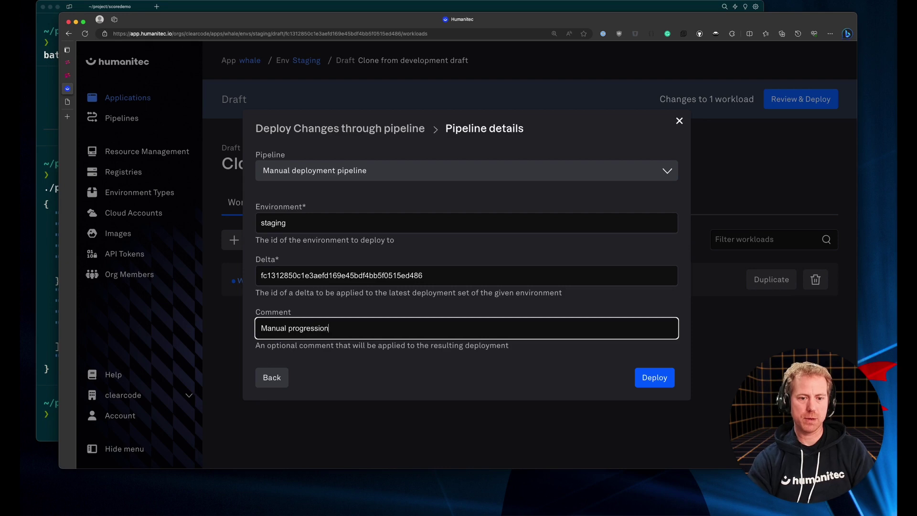
pyautogui.click(643, 389)
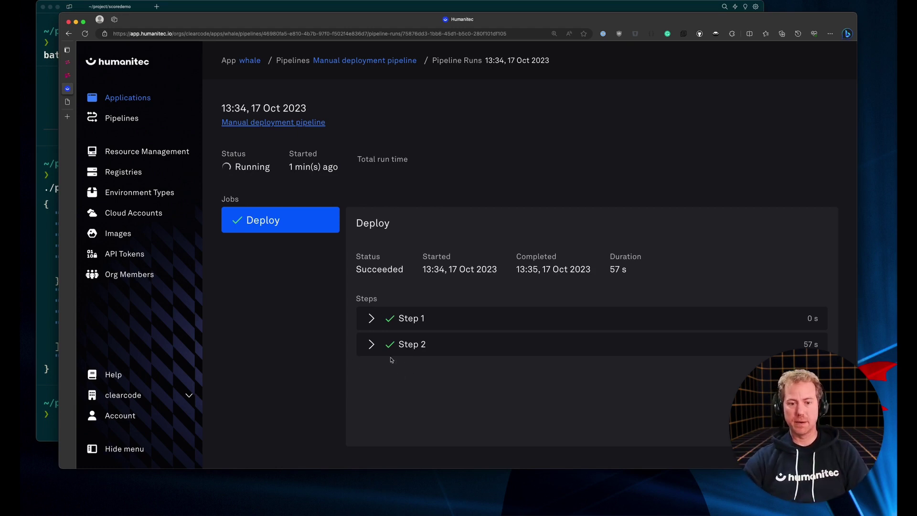
# - Inspect the log of Step 2 in the pipeline run's Deploy job and return to the Manual deployment pipeline definition
pyautogui.click(372, 345)
pyautogui.scroll(-3, 454, 343)
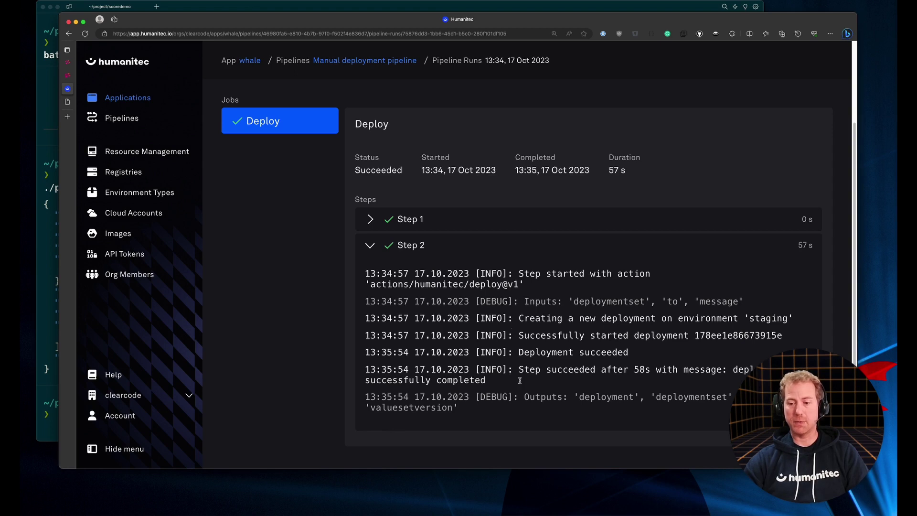
pyautogui.click(396, 248)
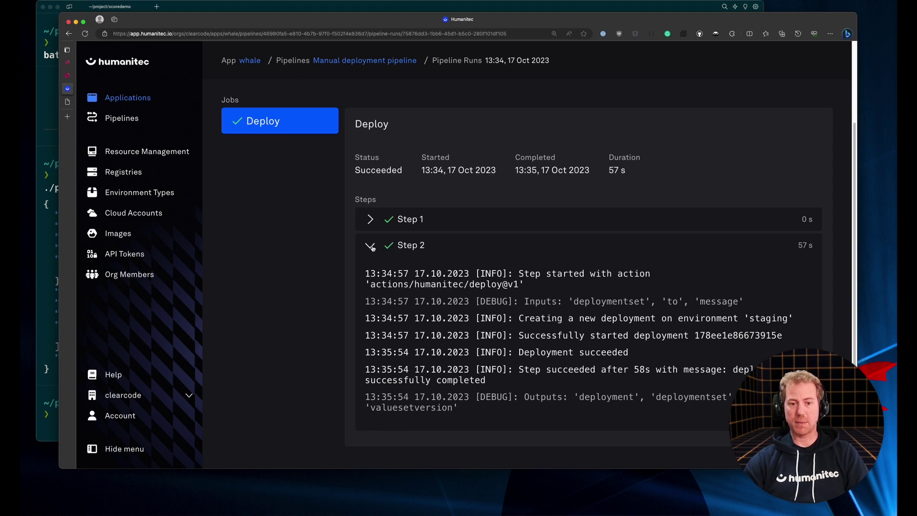
pyautogui.click(340, 61)
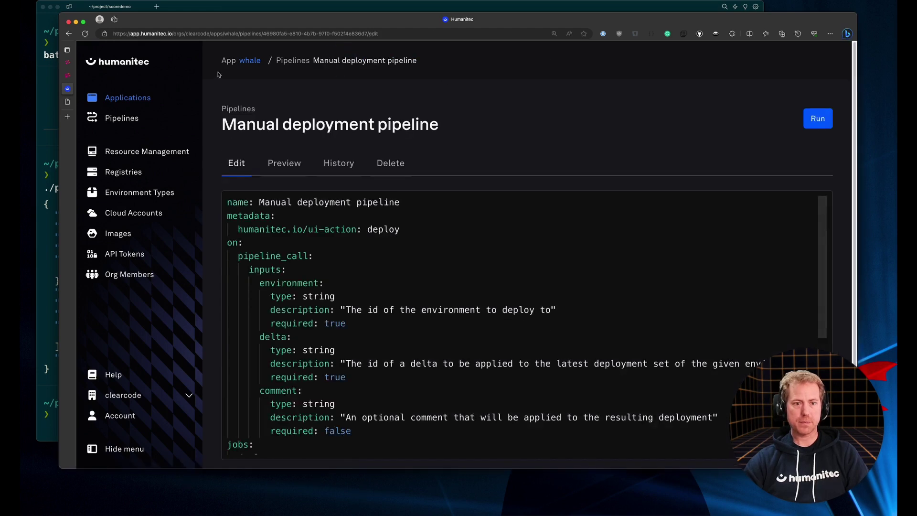
# - Open the whalesay workload in Staging's Manual progression deployment and copy its dns ingress address
pyautogui.click(250, 61)
pyautogui.click(243, 273)
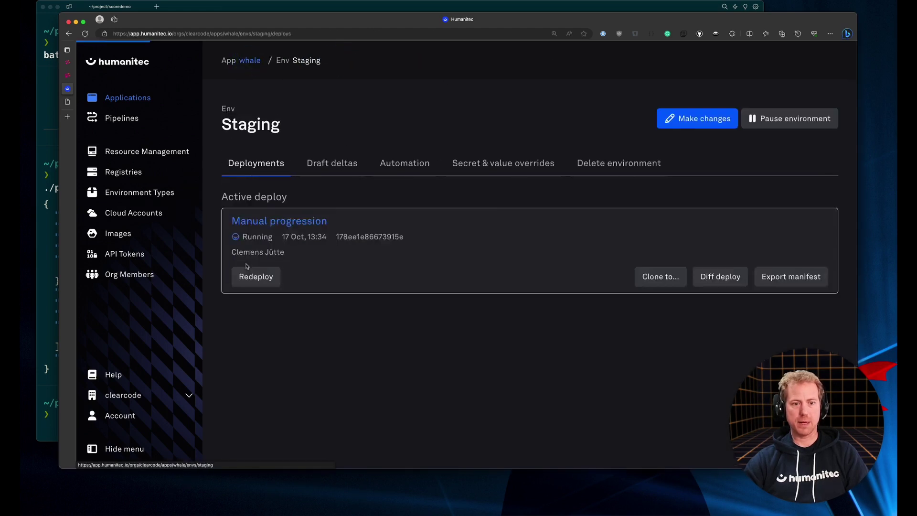
pyautogui.click(272, 222)
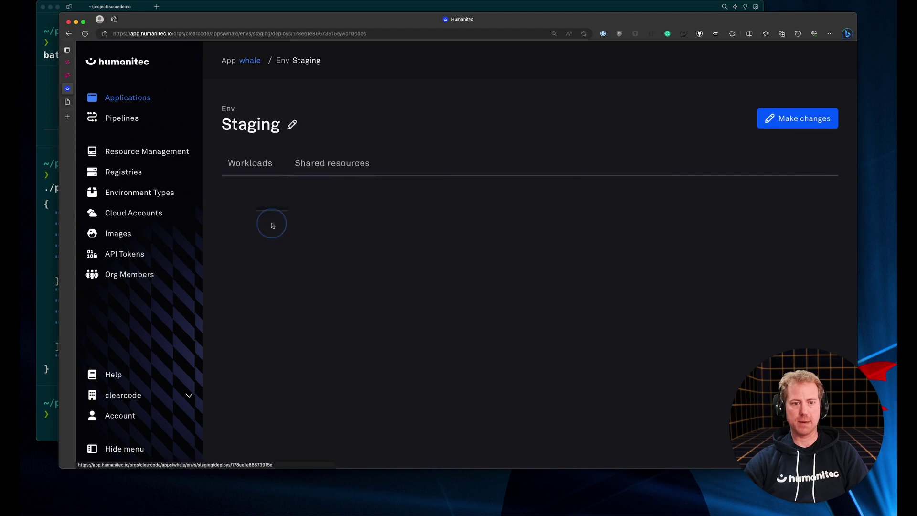
pyautogui.click(252, 252)
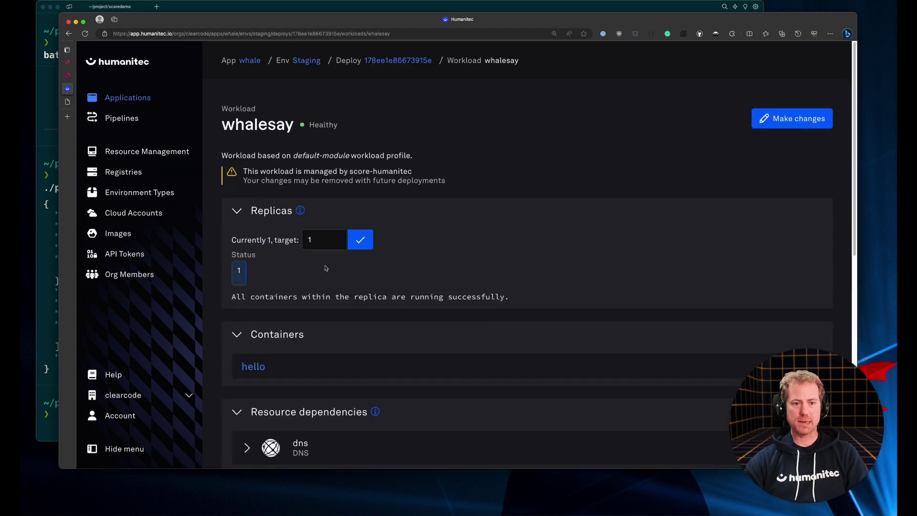
pyautogui.scroll(-3, 312, 277)
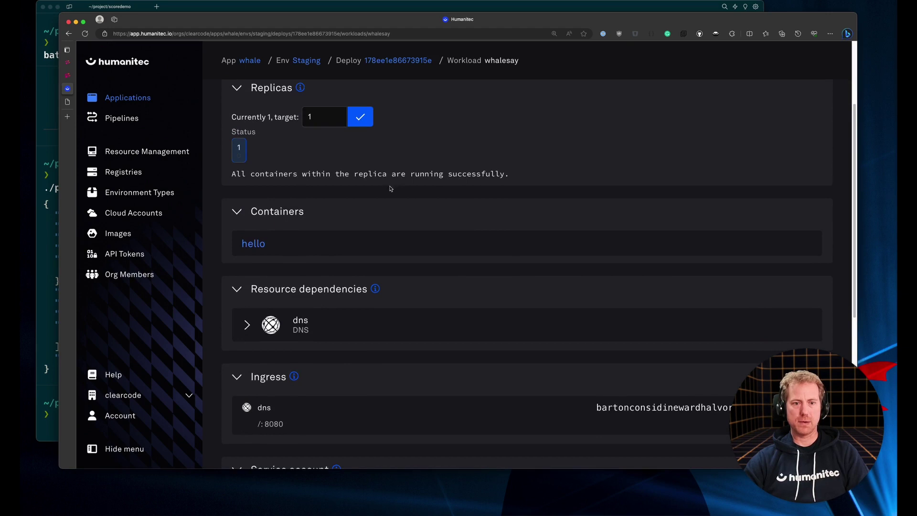
pyautogui.scroll(-4, 389, 189)
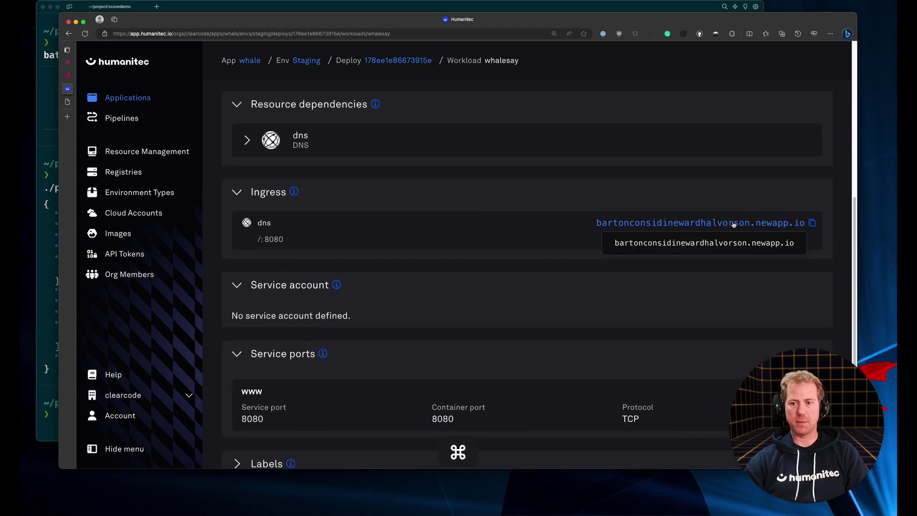
pyautogui.click(812, 223)
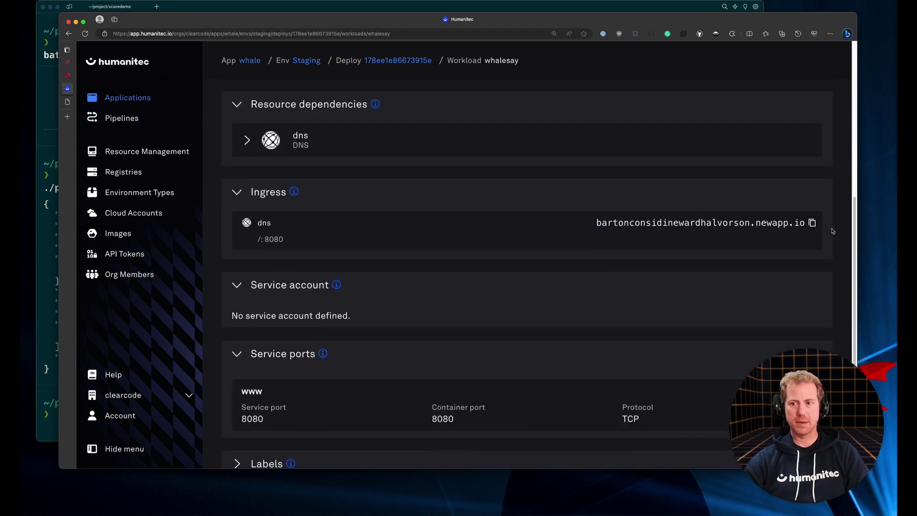
pyautogui.click(812, 223)
# - Load the copied bartonconsidinewardhalvorson.newapp.io address in a new browser tab and enlarge the page to inspect the whale output
pyautogui.click(67, 114)
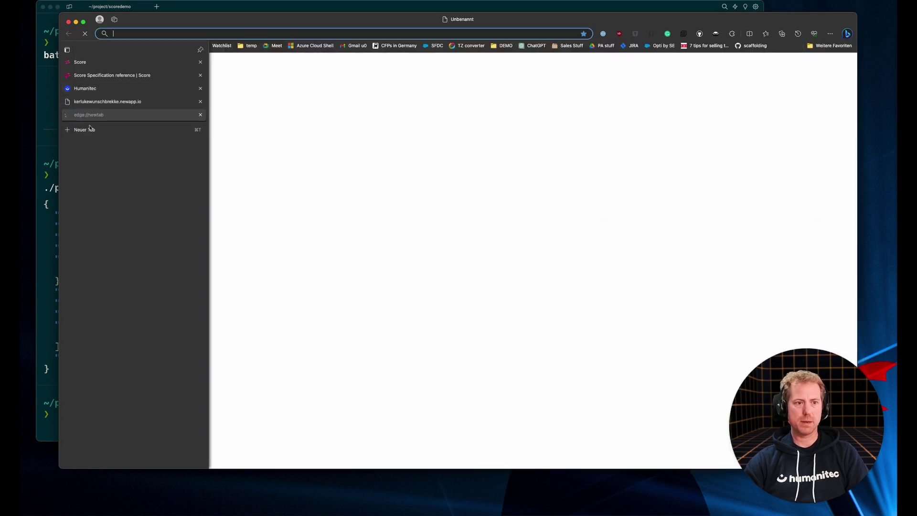
pyautogui.press('super+v')
pyautogui.press('Return')
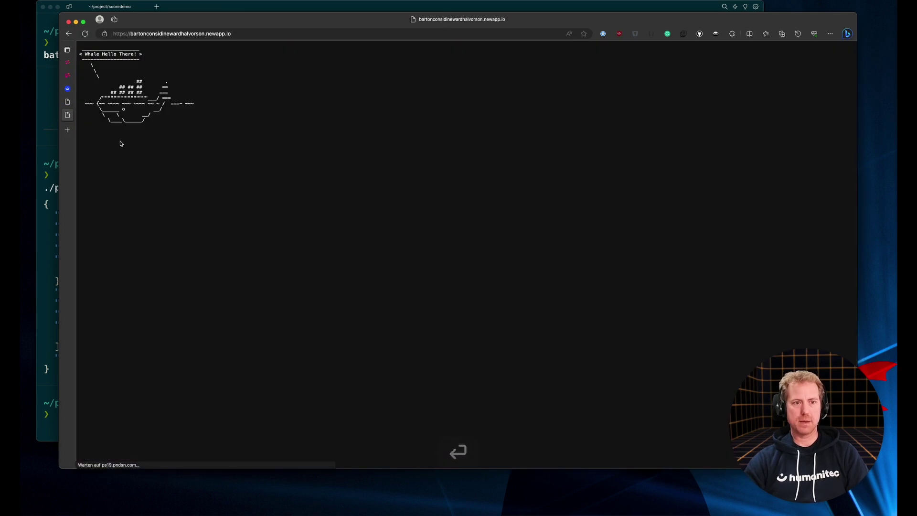
pyautogui.press('super+plus')
pyautogui.press('super+plus')
pyautogui.press('super+plus')
pyautogui.press('super+plus')
pyautogui.press('super+plus')
pyautogui.press('super+plus')
pyautogui.press('super+plus')
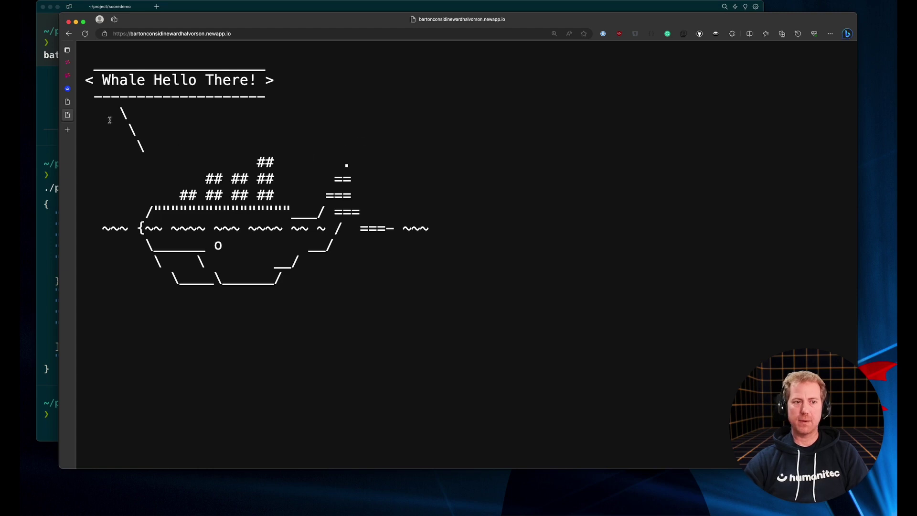
# - Return to the whale app and examine the variables of the hello container in Staging's whalesay workload
pyautogui.click(67, 89)
pyautogui.scroll(10, 430, 155)
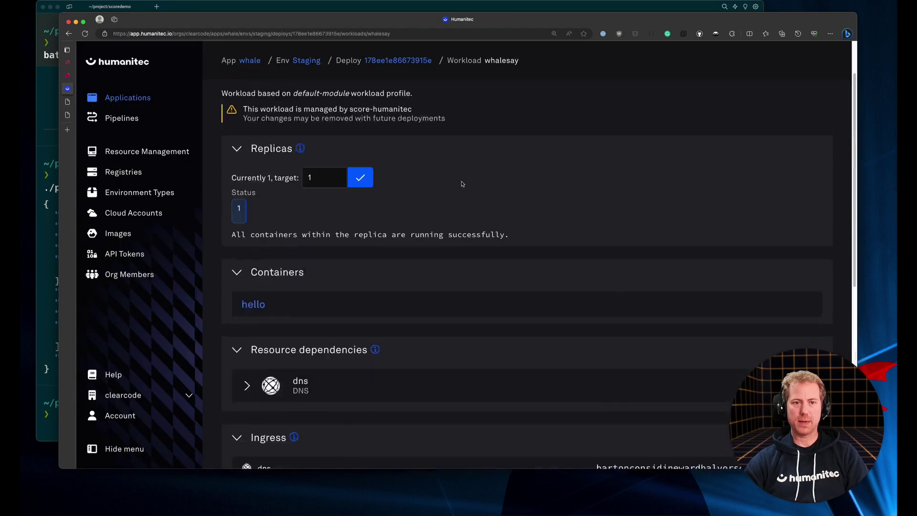
pyautogui.click(251, 60)
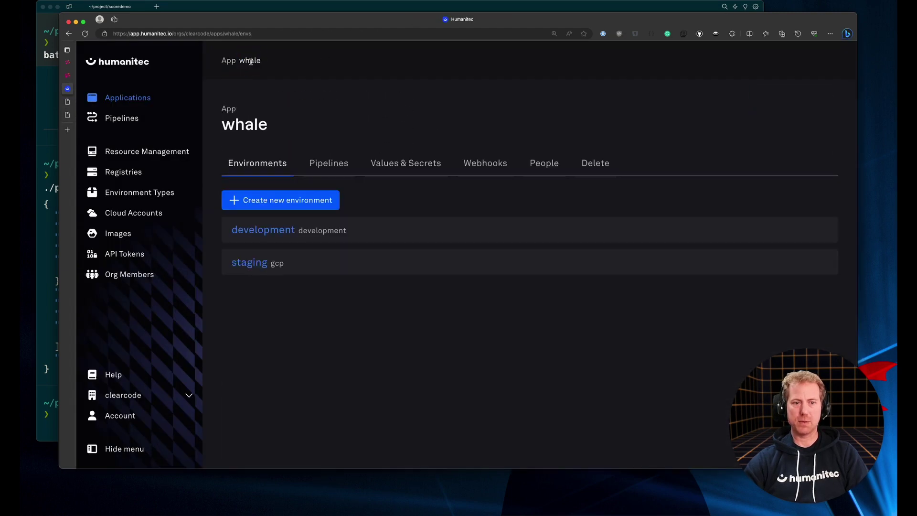
pyautogui.click(251, 263)
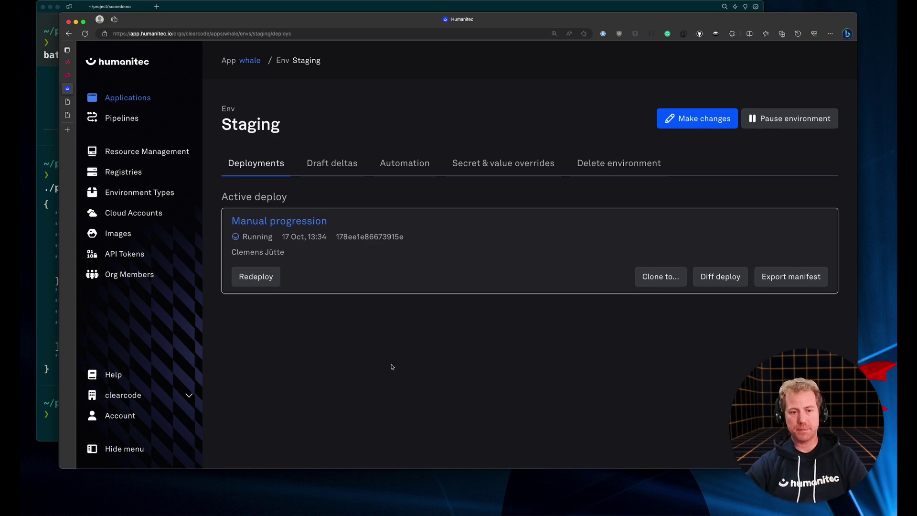
pyautogui.click(274, 222)
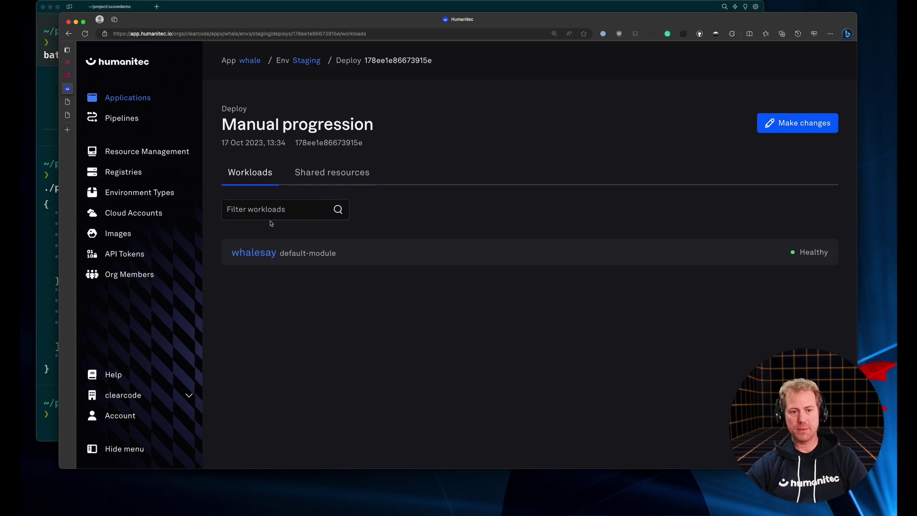
pyautogui.click(247, 252)
pyautogui.scroll(-4, 248, 257)
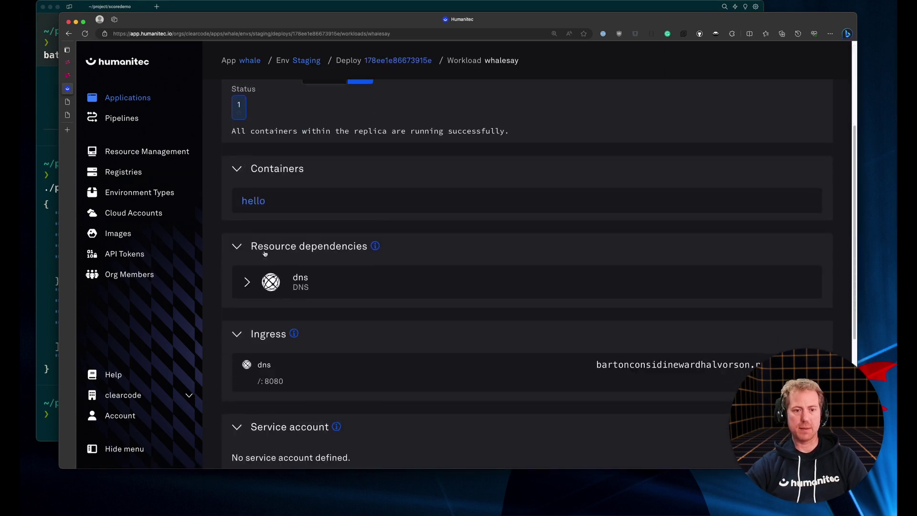
pyautogui.click(253, 201)
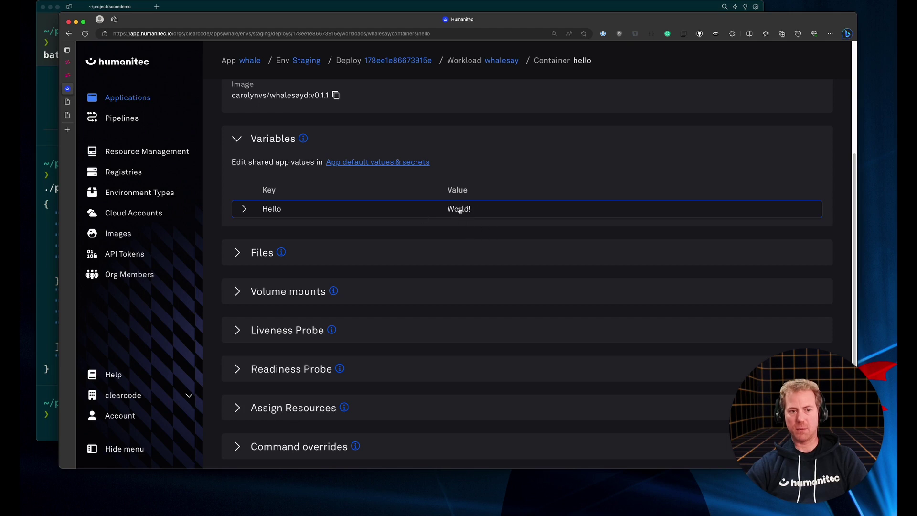
pyautogui.scroll(1, 459, 210)
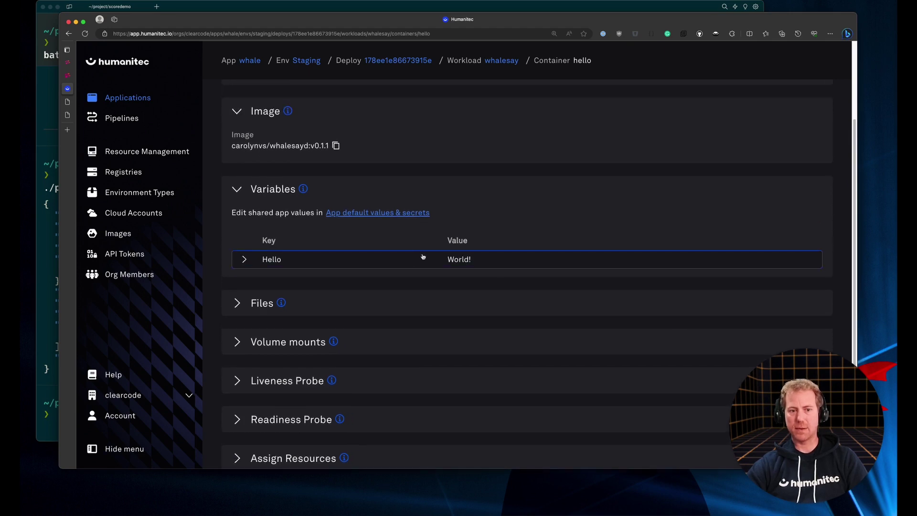
pyautogui.click(238, 213)
pyautogui.moveTo(238, 213); pyautogui.dragTo(355, 229)
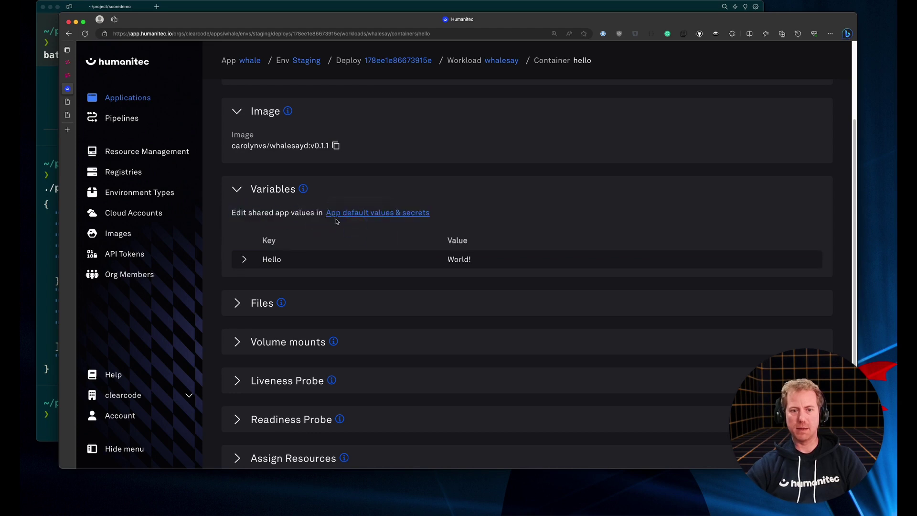
# - Add a variable to the whale app's default values with the key friend and the value humanitec
pyautogui.click(378, 214)
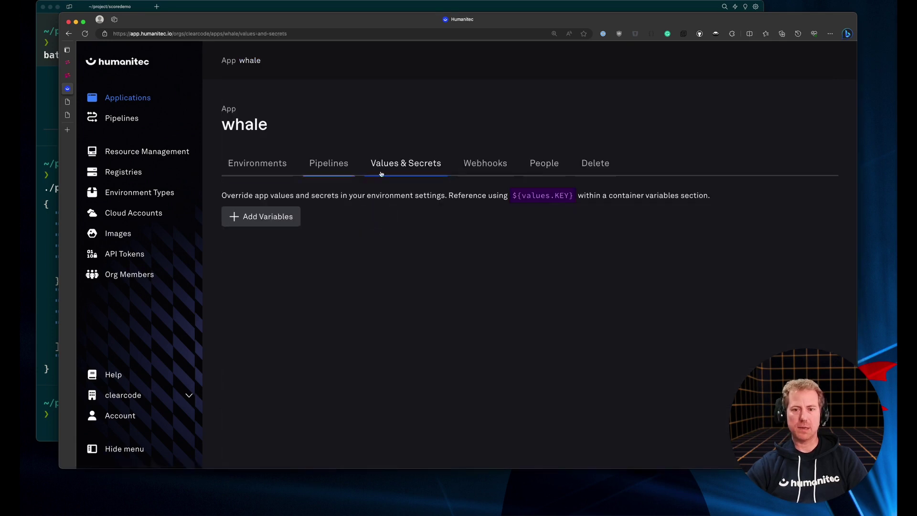
pyautogui.click(282, 218)
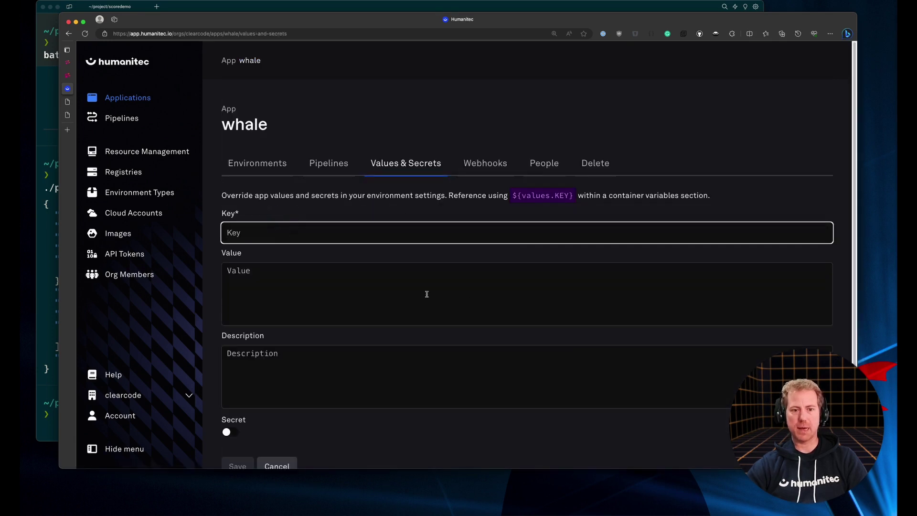
pyautogui.write('friend')
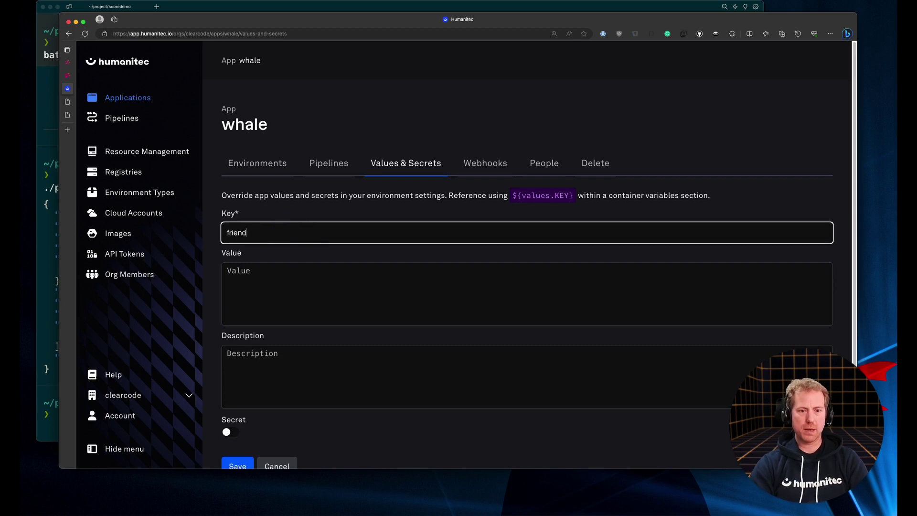
pyautogui.press('Tab')
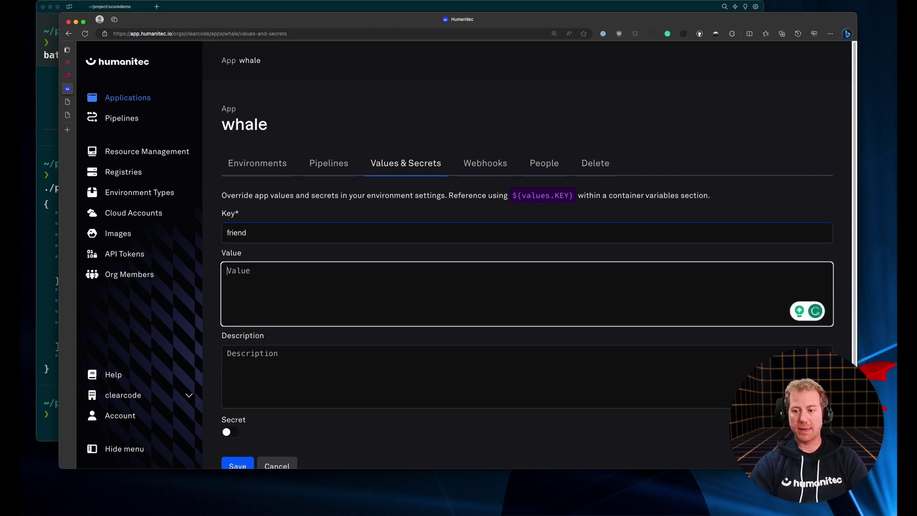
pyautogui.write('humanitec')
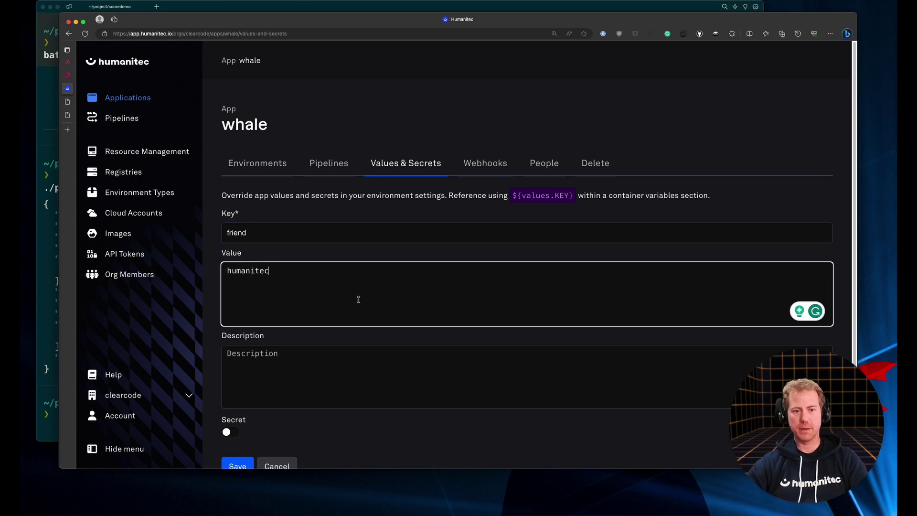
pyautogui.write(' - ')
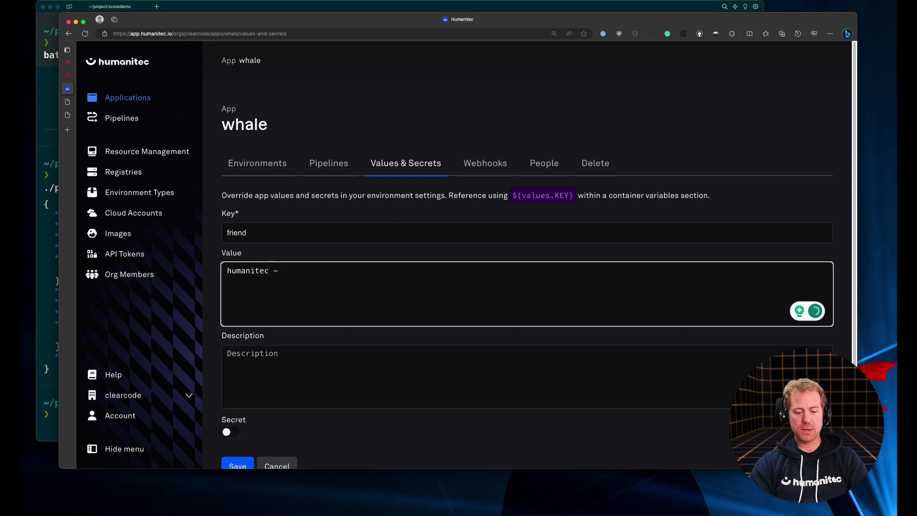
pyautogui.write('$')
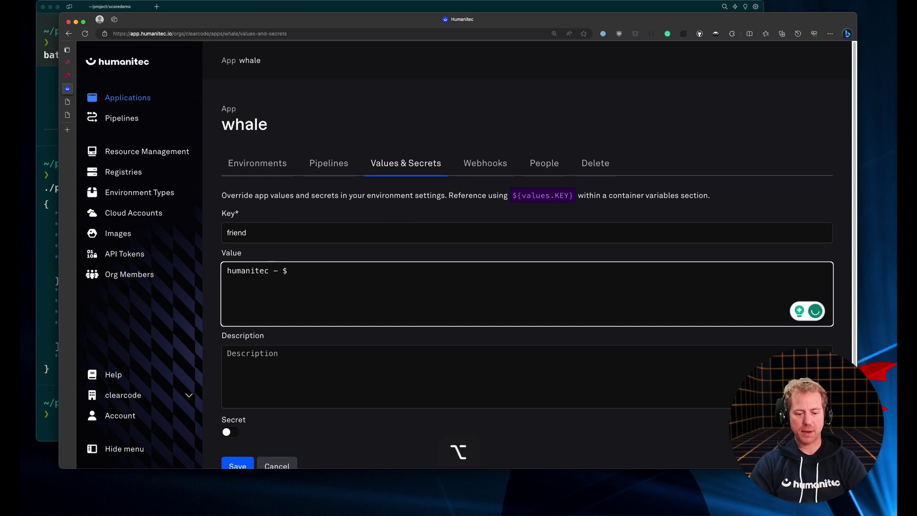
pyautogui.write('{')
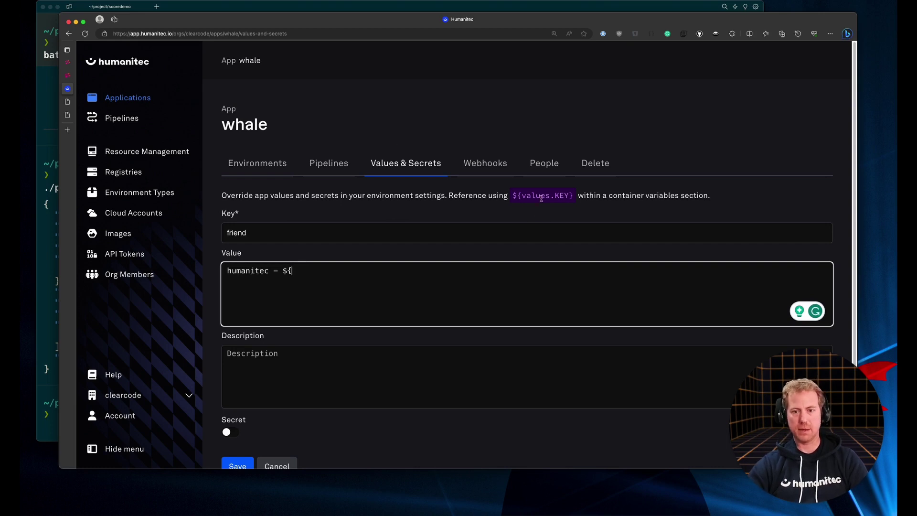
pyautogui.press('BackSpace')
pyautogui.press('BackSpace')
pyautogui.press('BackSpace')
pyautogui.press('BackSpace')
pyautogui.press('BackSpace')
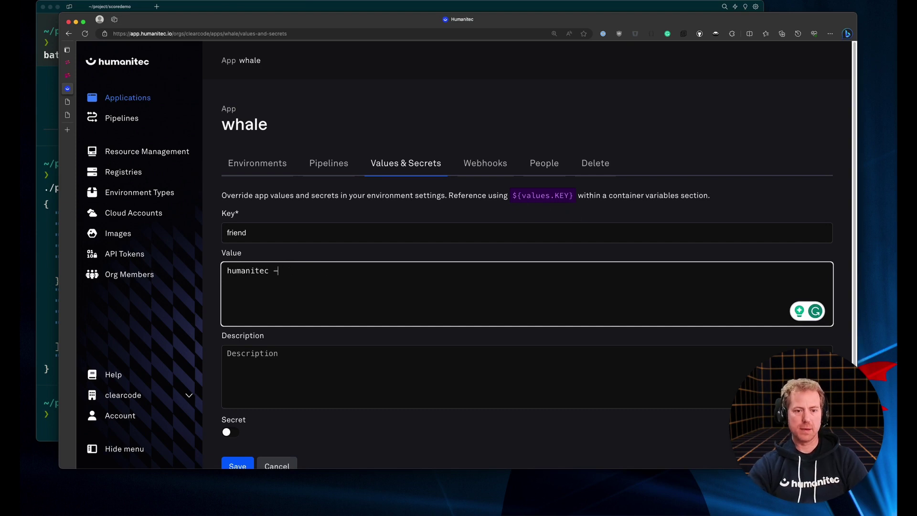
# - Save the friend variable and check its entry in the app's list of shared values
pyautogui.scroll(-1, 306, 391)
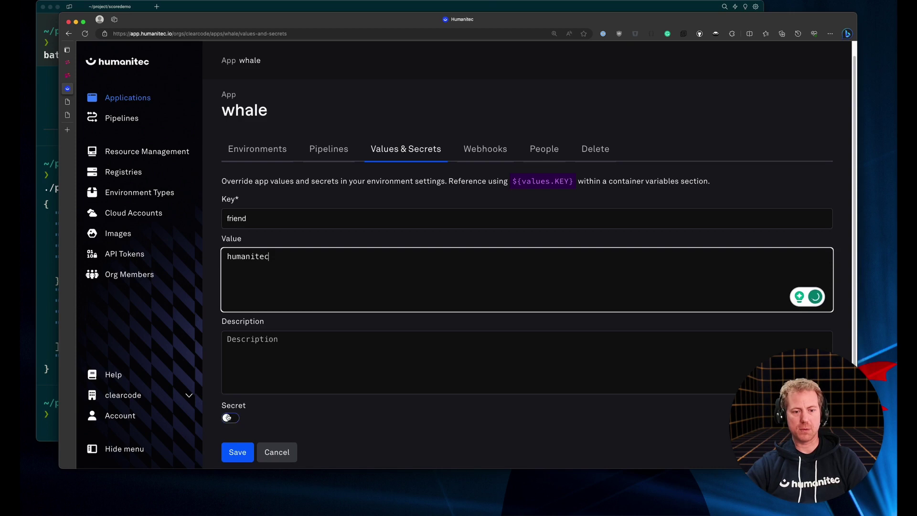
pyautogui.click(236, 453)
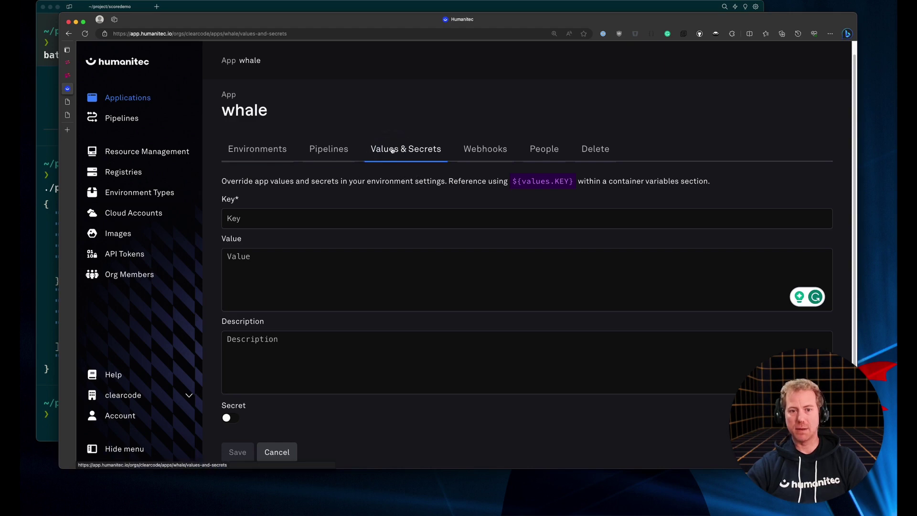
pyautogui.scroll(-2, 285, 360)
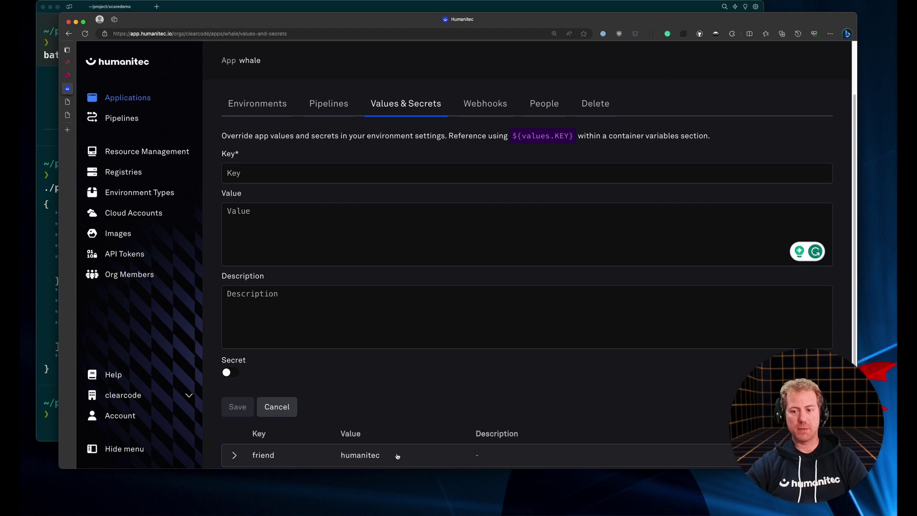
pyautogui.scroll(3, 396, 455)
# - Open the secret and value overrides of the whale app's Development environment and inspect the friend entry
pyautogui.click(257, 163)
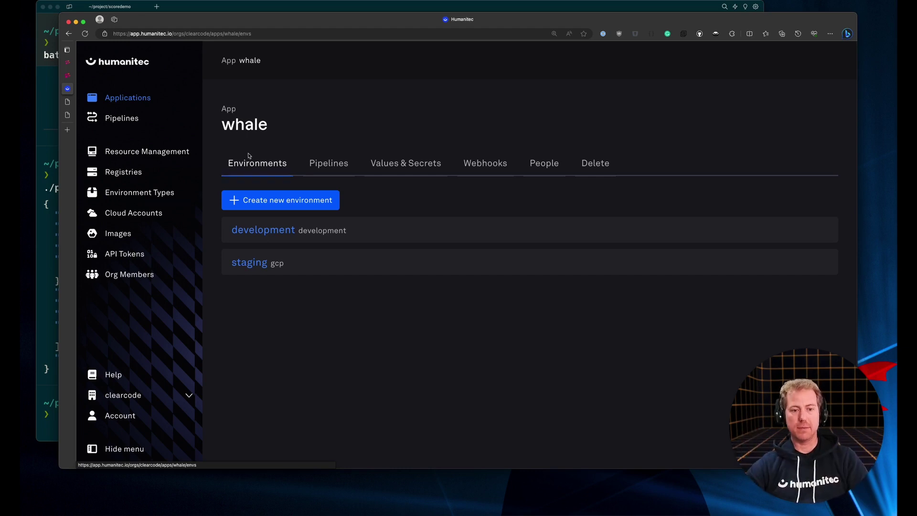
pyautogui.click(262, 231)
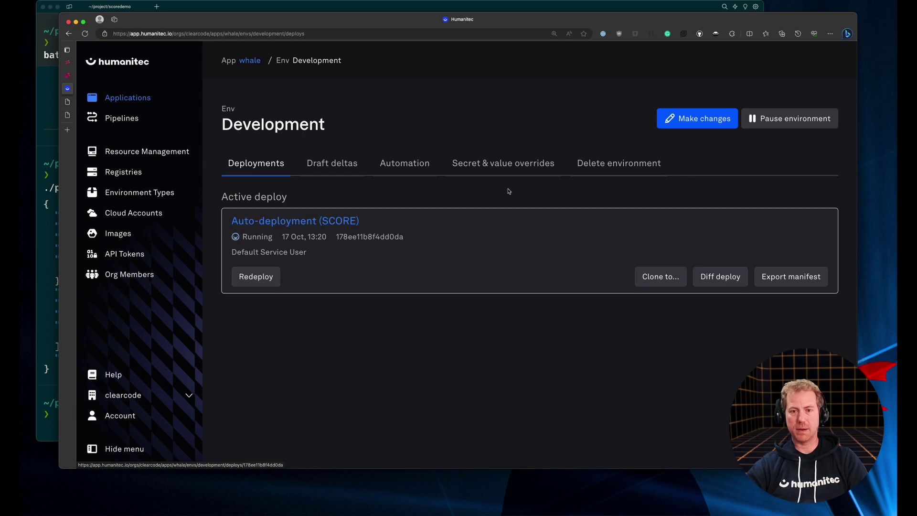
pyautogui.click(504, 164)
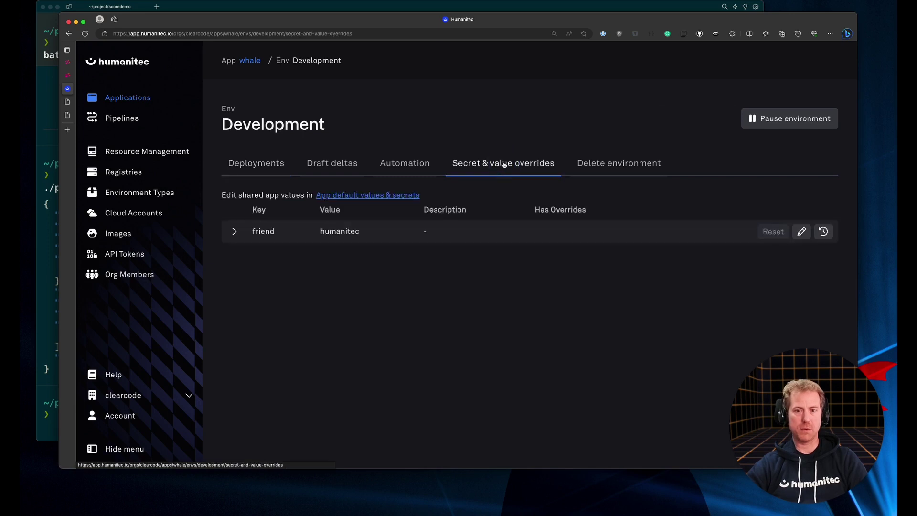
pyautogui.click(283, 231)
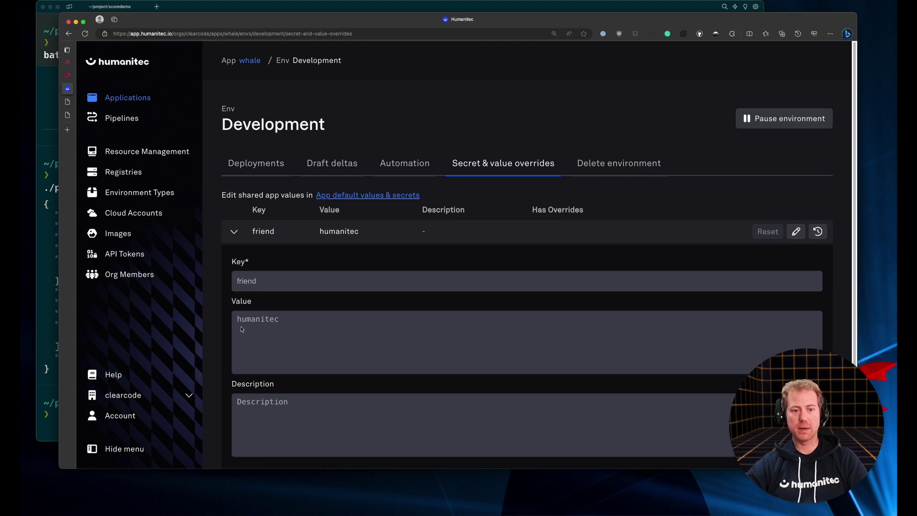
# - Override Development's friend value with score, save it, and expand the entry to check the override
pyautogui.click(795, 231)
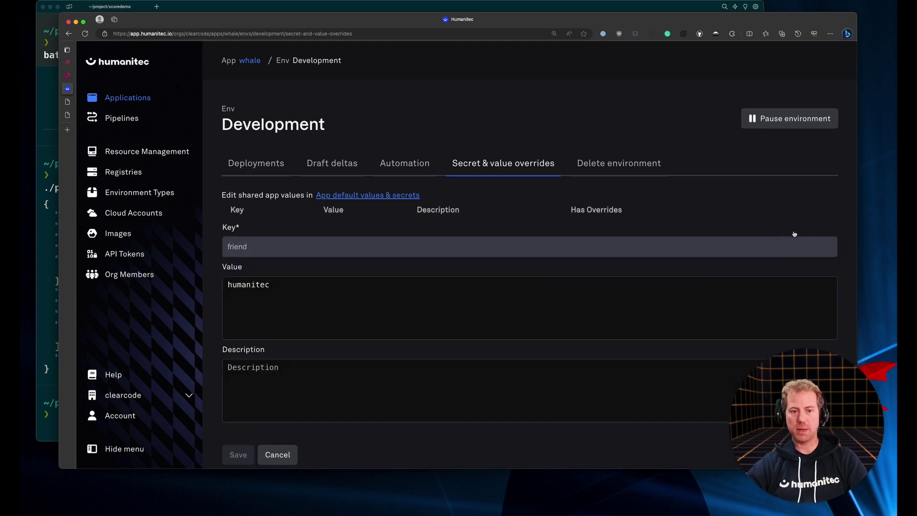
pyautogui.click(329, 294)
pyautogui.press('super+a')
pyautogui.write('score')
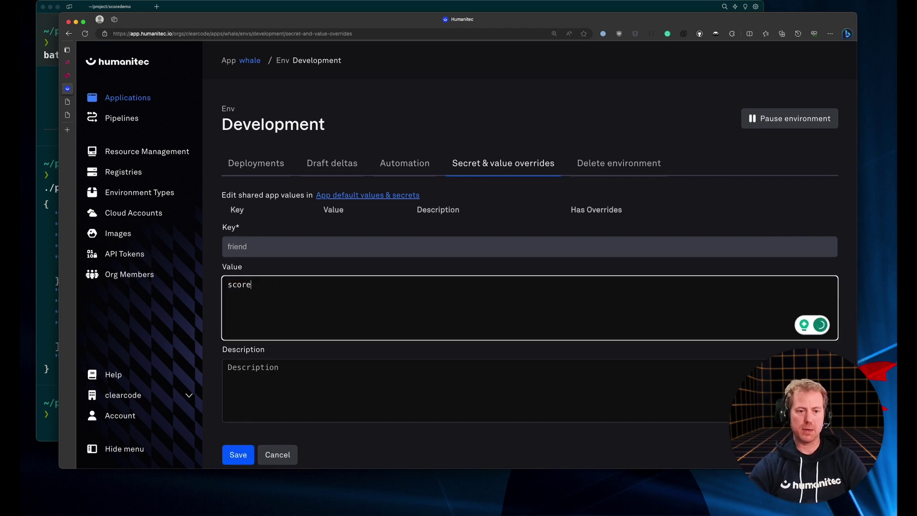
pyautogui.click(237, 457)
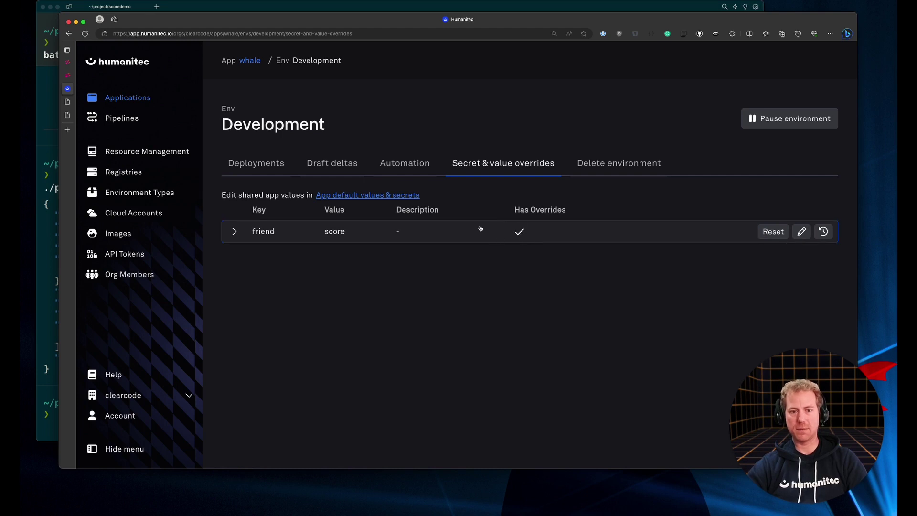
pyautogui.click(234, 232)
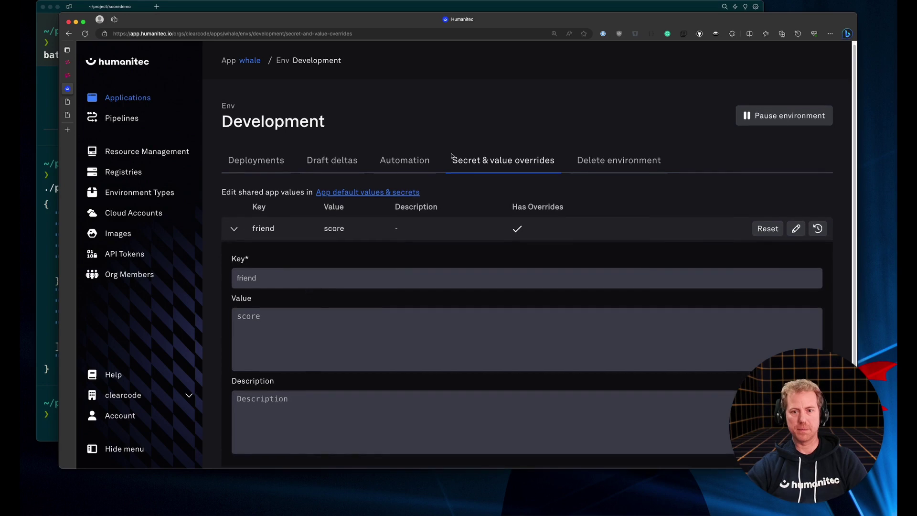
# - Open the whalesay workload of Development's active Auto-deployment (SCORE)
pyautogui.click(249, 162)
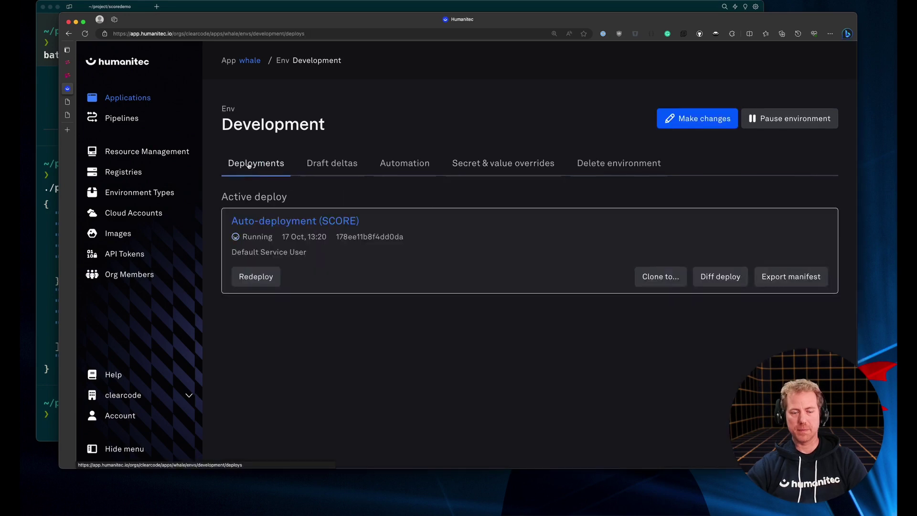
pyautogui.click(278, 221)
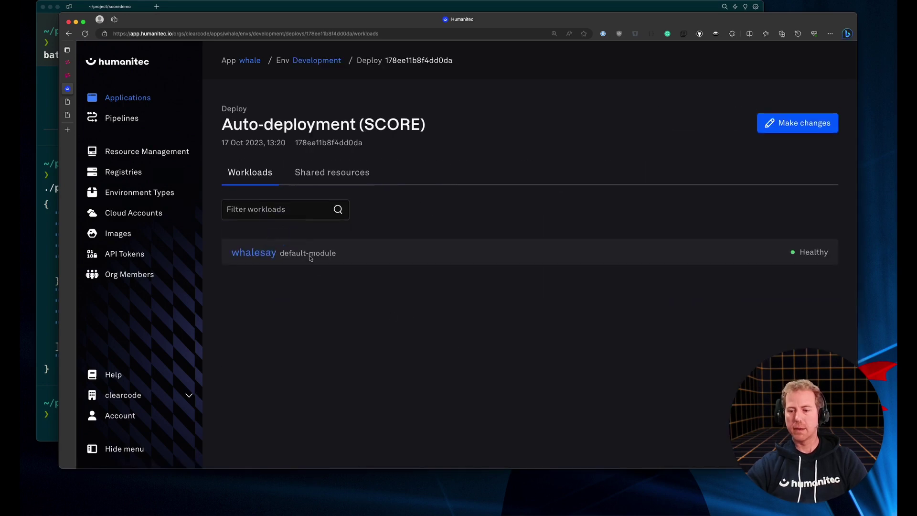
pyautogui.click(260, 253)
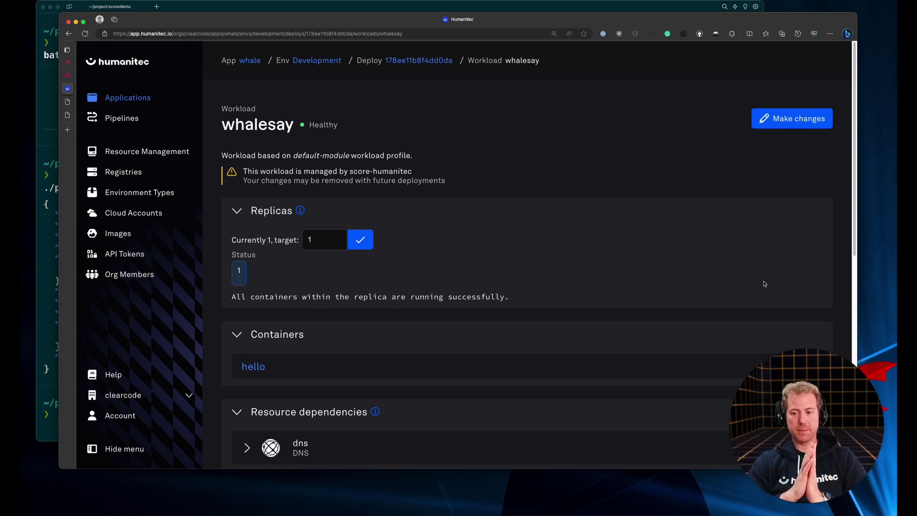
# - Switch to the terminal and review the score.yaml contents in the earlier output
pyautogui.click(224, 9)
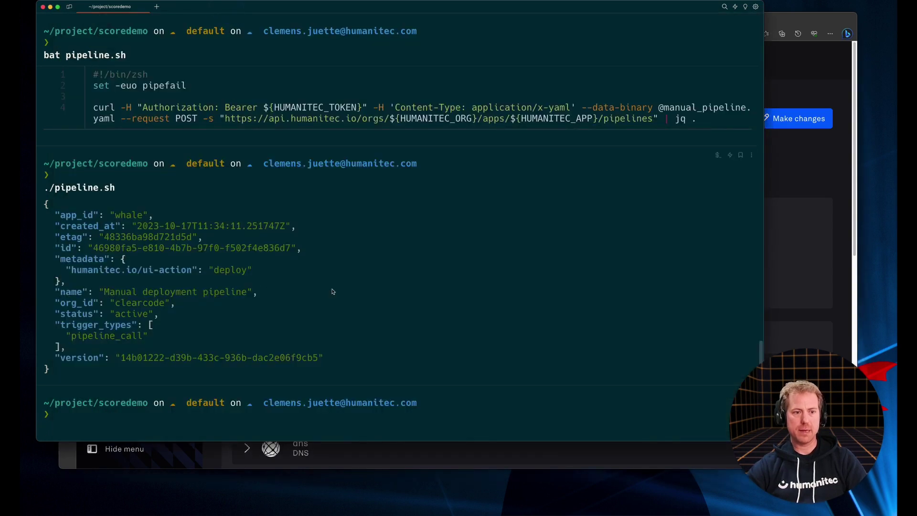
pyautogui.scroll(10, 334, 290)
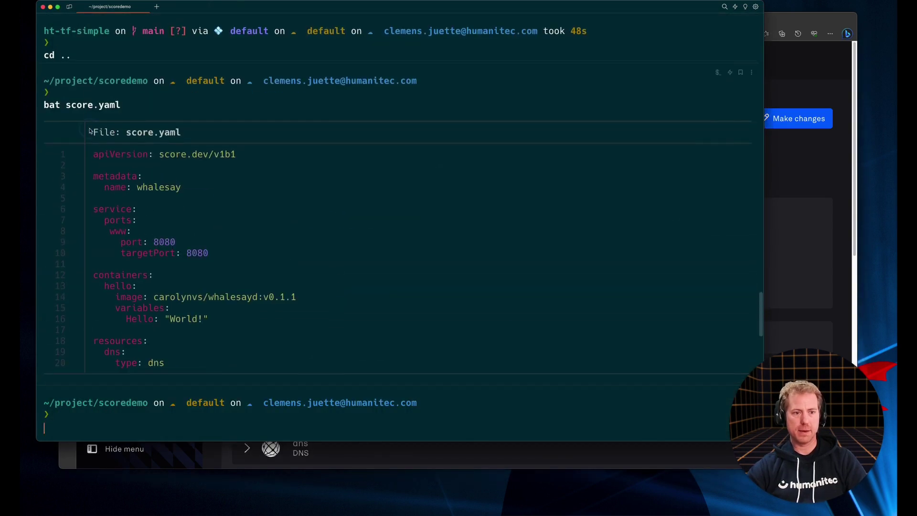
pyautogui.click(89, 130)
pyautogui.scroll(-3, 266, 311)
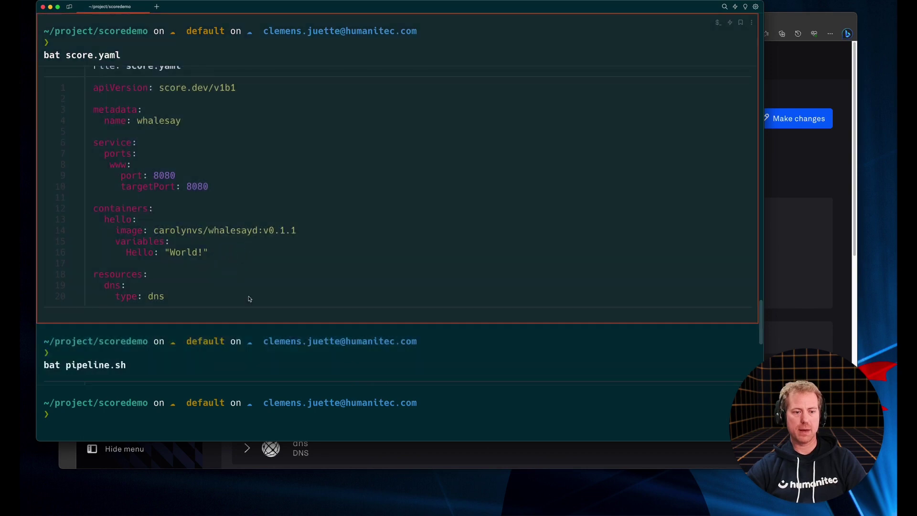
pyautogui.scroll(-10, 249, 298)
# - Examine the Terraform source URL in the resource-definition.yaml listing and review the output of the humctl apply command
pyautogui.scroll(15, 253, 295)
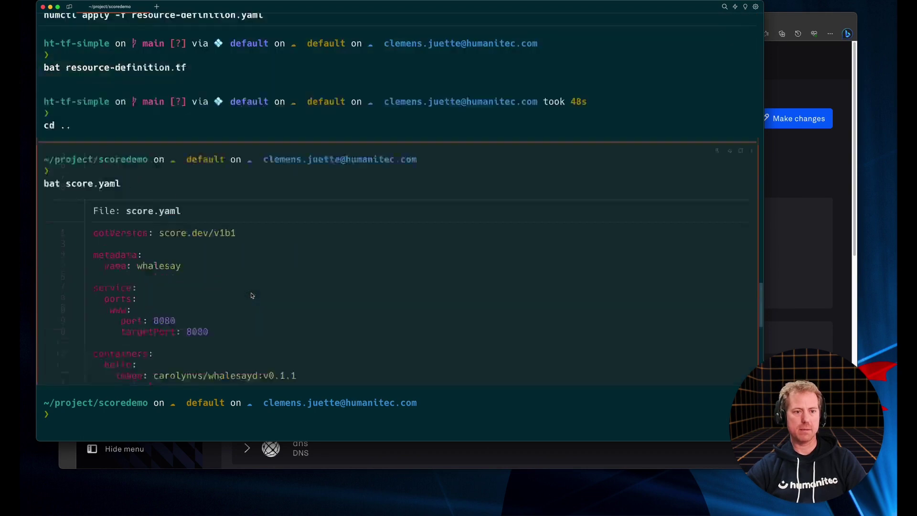
pyautogui.scroll(15, 253, 295)
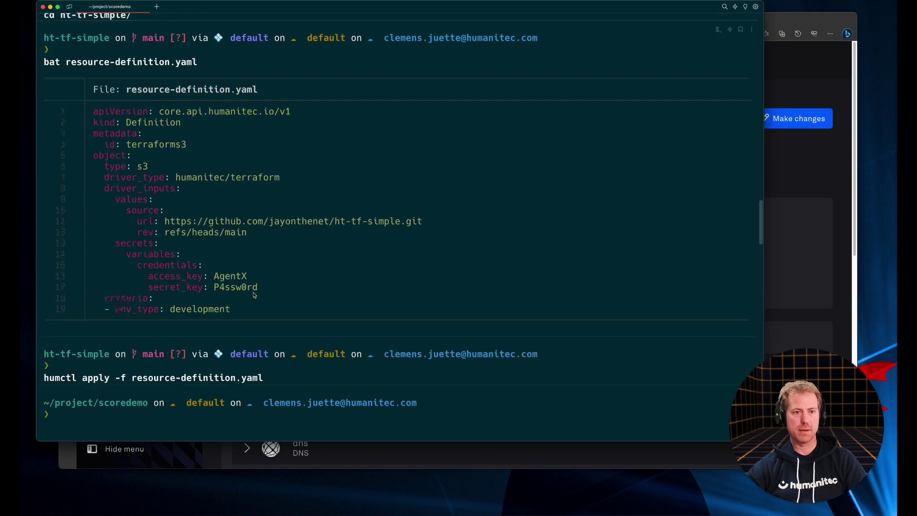
pyautogui.scroll(2, 255, 294)
pyautogui.click(337, 373)
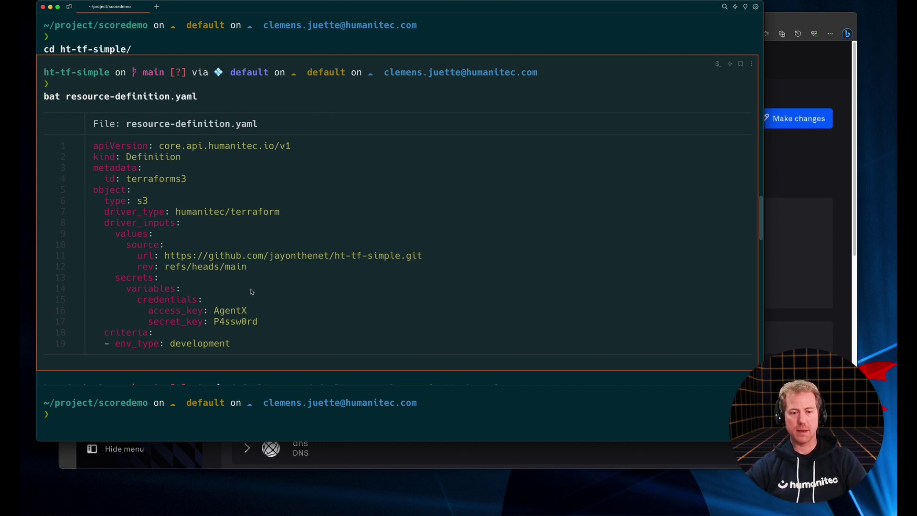
pyautogui.moveTo(331, 260); pyautogui.dragTo(432, 261)
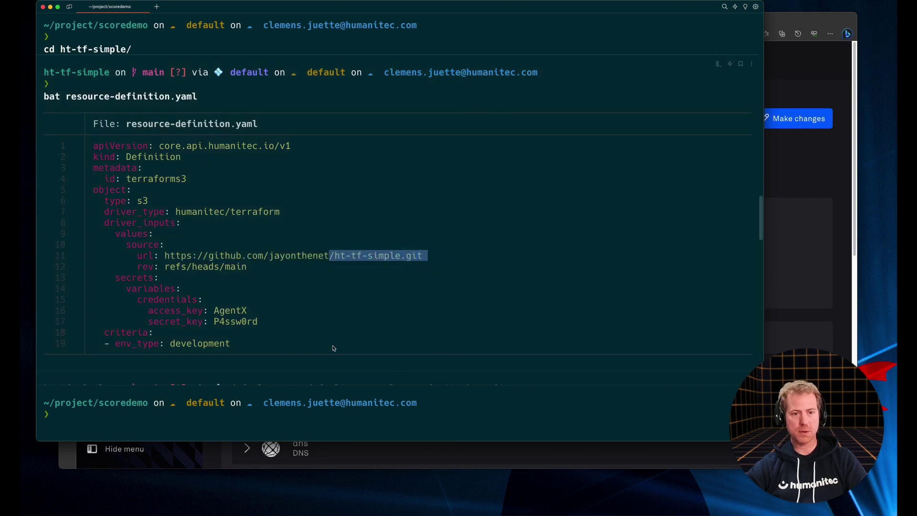
pyautogui.scroll(-20, 339, 313)
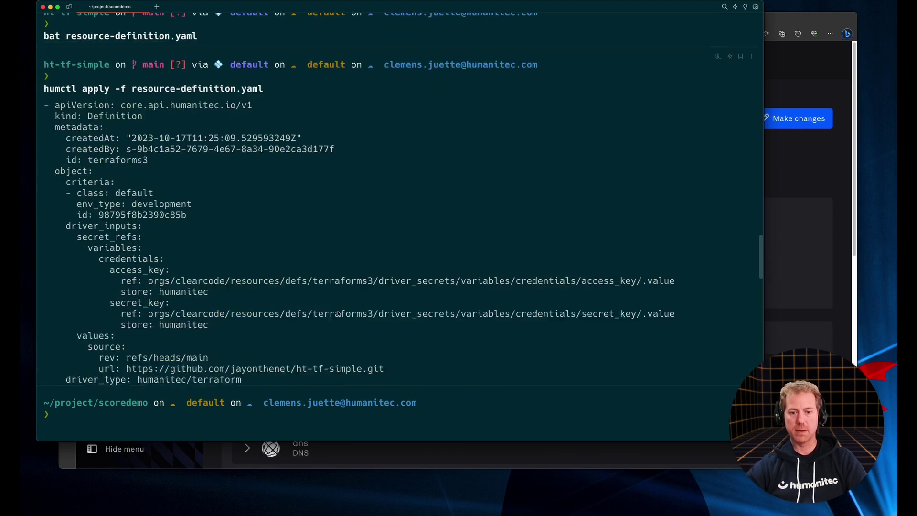